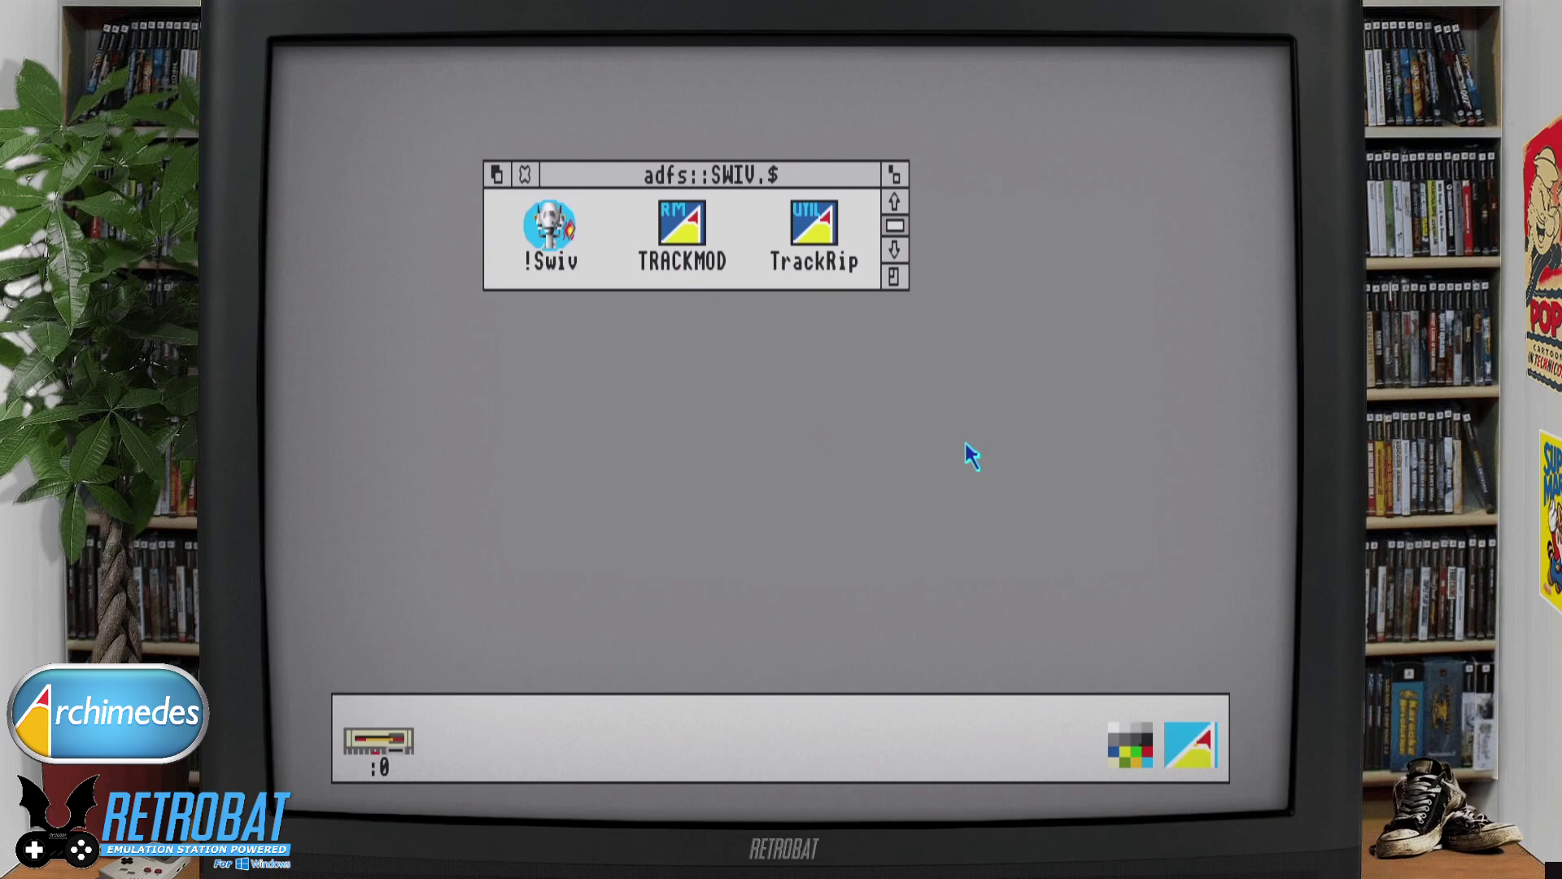
- Launch the !Swiv game from the SWIV floppy disc
{"action": "double_click", "coordinate": [549, 231]}
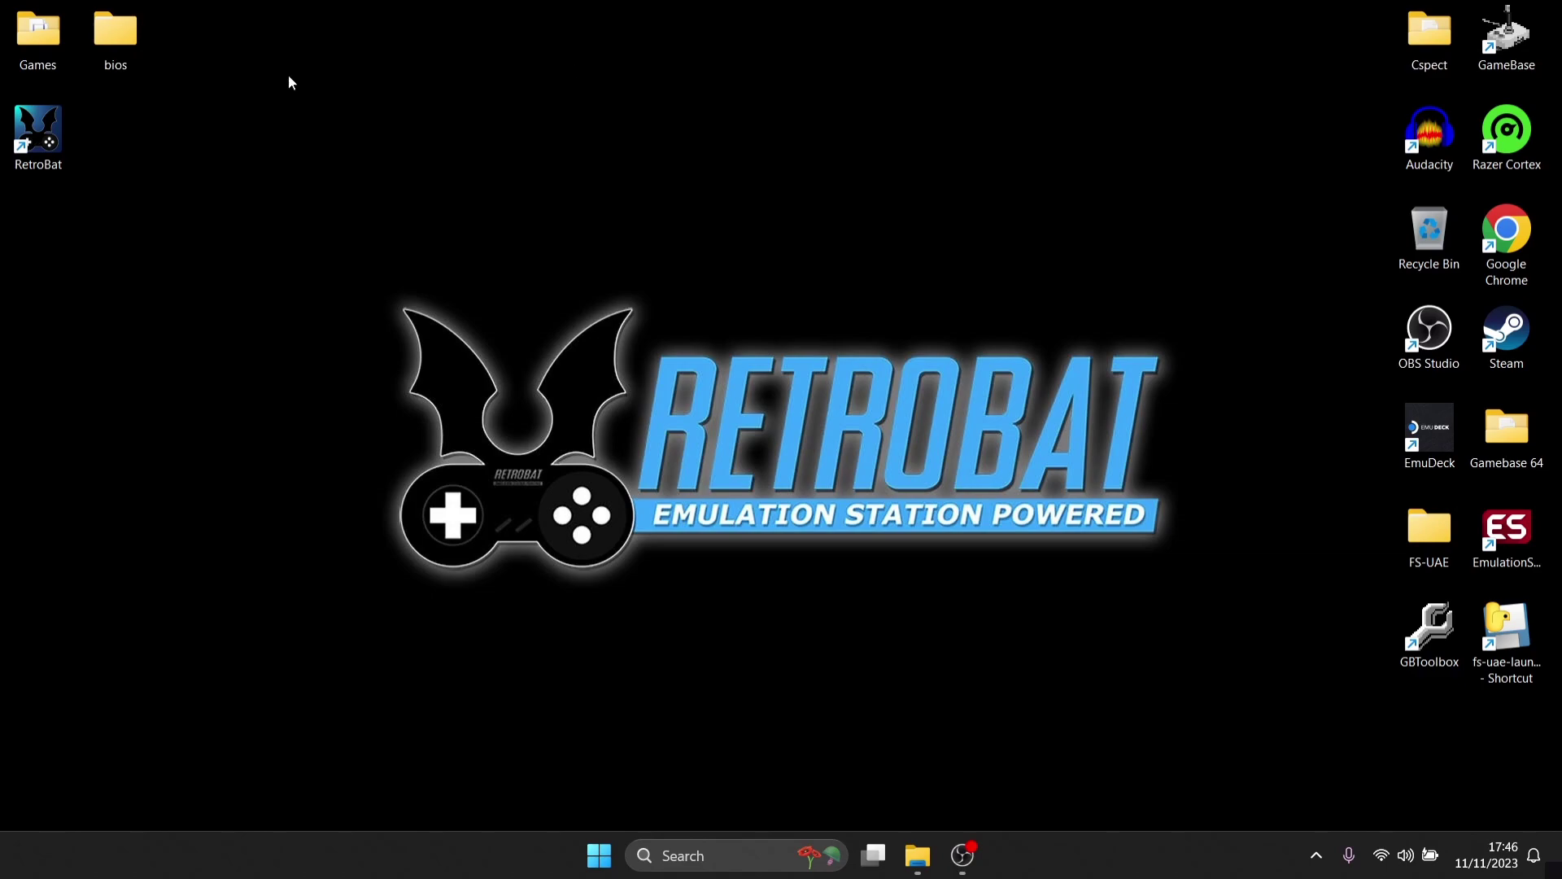
- Open the RetroBat shortcut's file location and launch BatGui.exe from that folder
{"action": "right_click", "coordinate": [30, 140]}
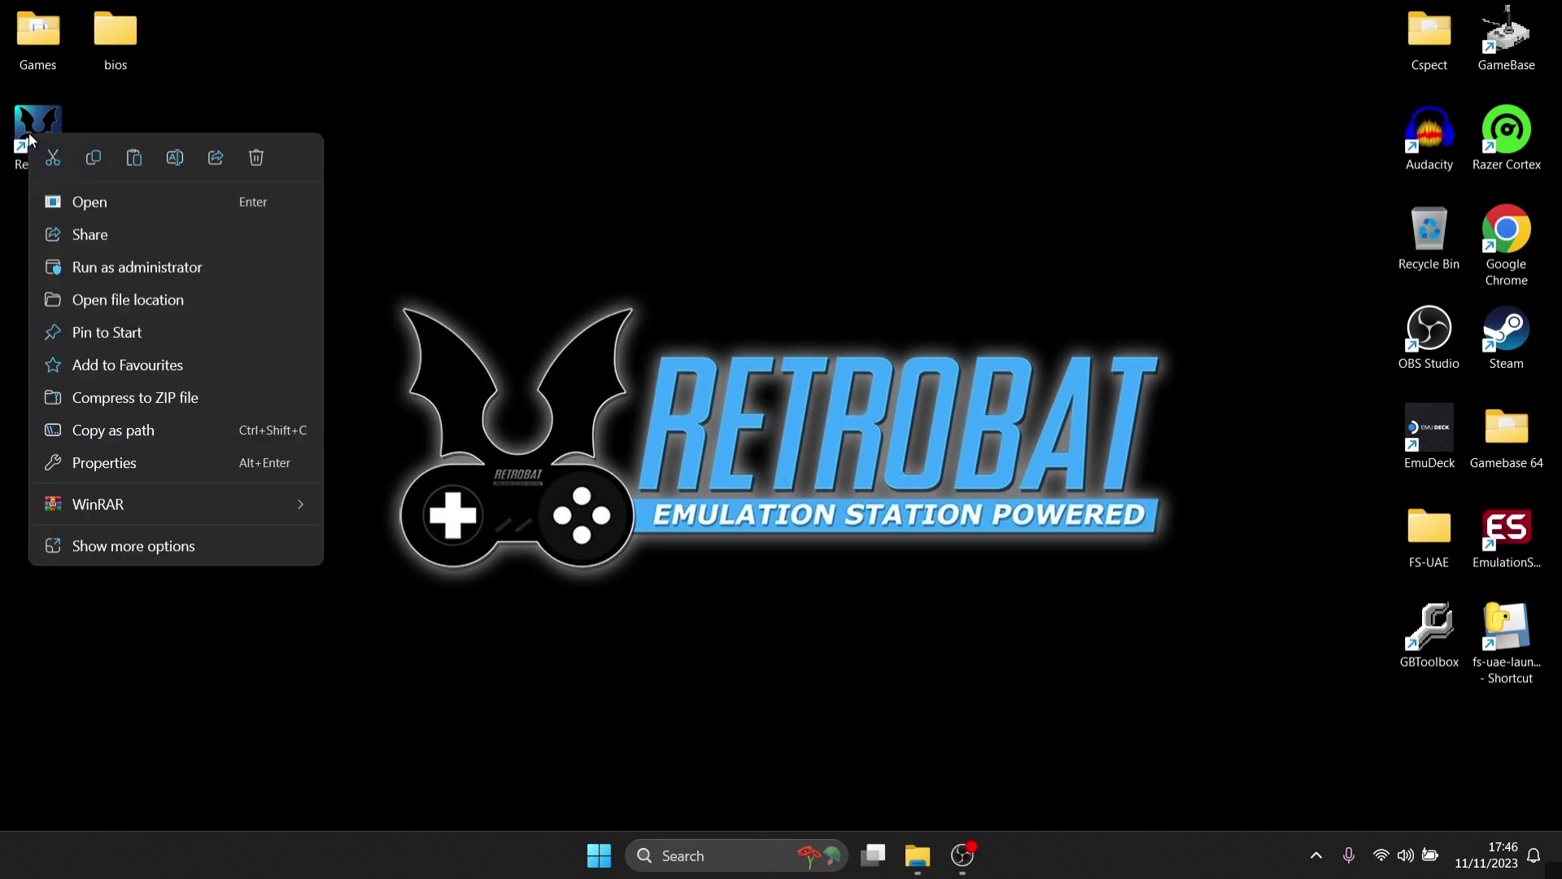
{"action": "left_click", "coordinate": [130, 300]}
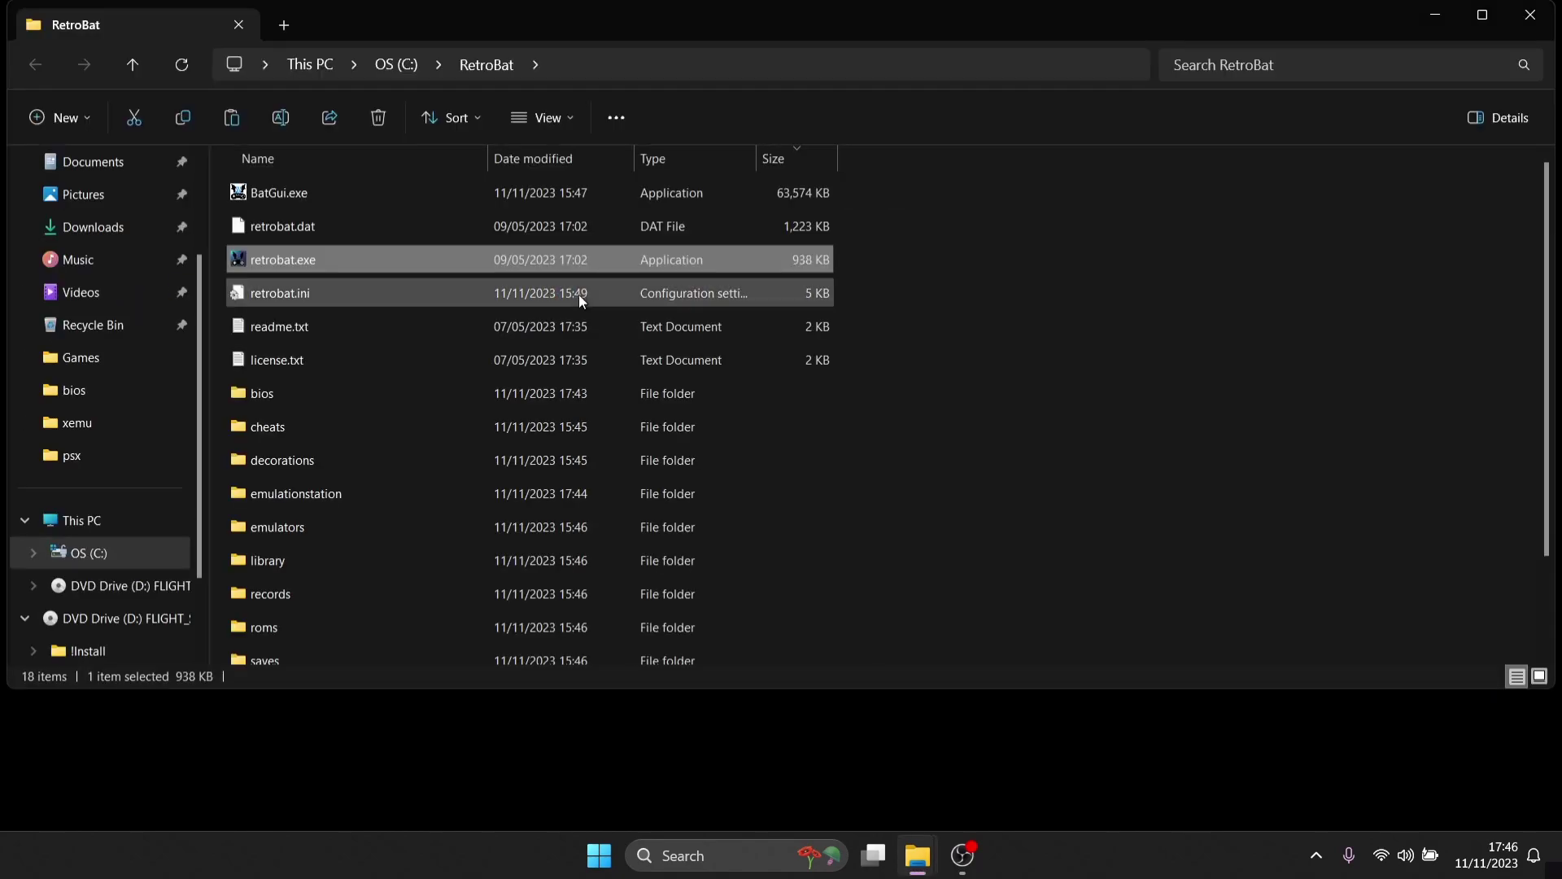
{"action": "left_click", "coordinate": [433, 197]}
{"action": "double_click", "coordinate": [433, 197]}
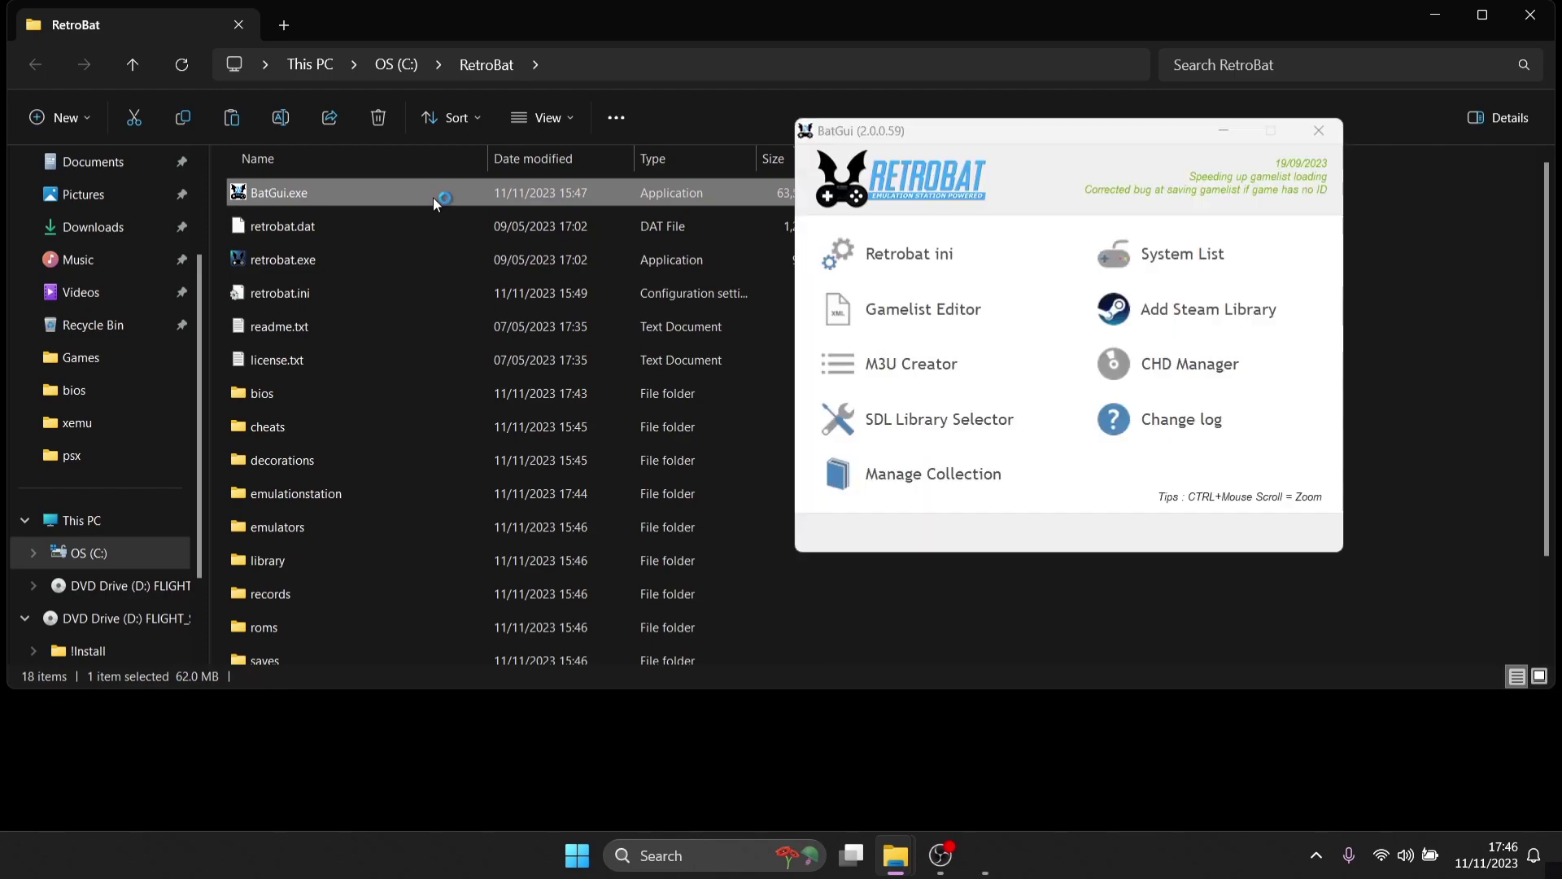
{"action": "left_click_drag", "start_coordinate": [1003, 137], "coordinate": [827, 134]}
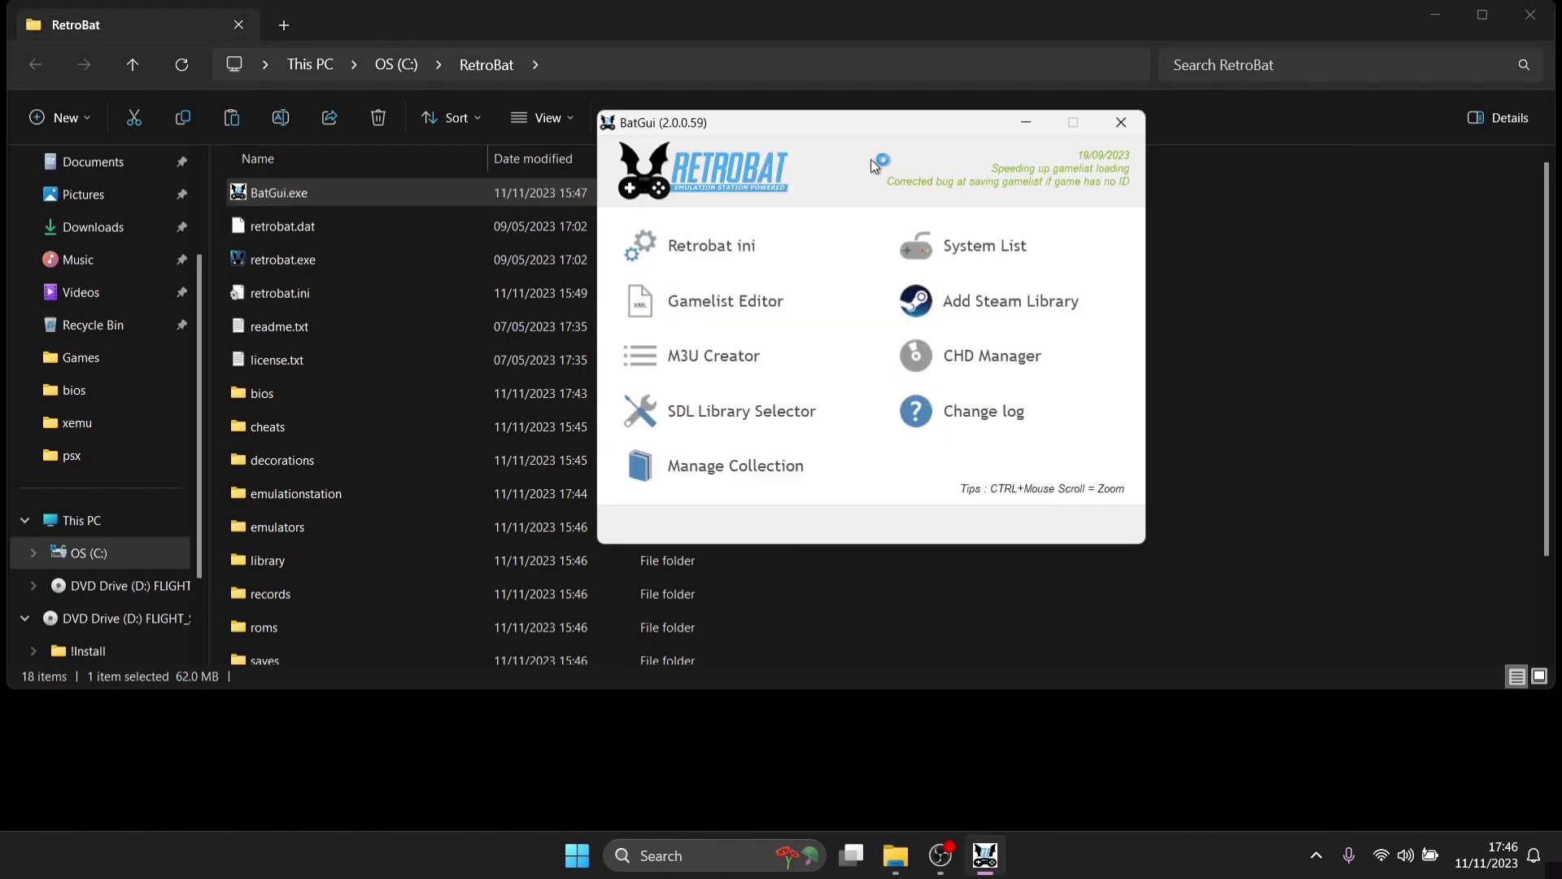
- Open the System List and load the archimedes system definition from es_systems
{"action": "left_click", "coordinate": [1015, 247]}
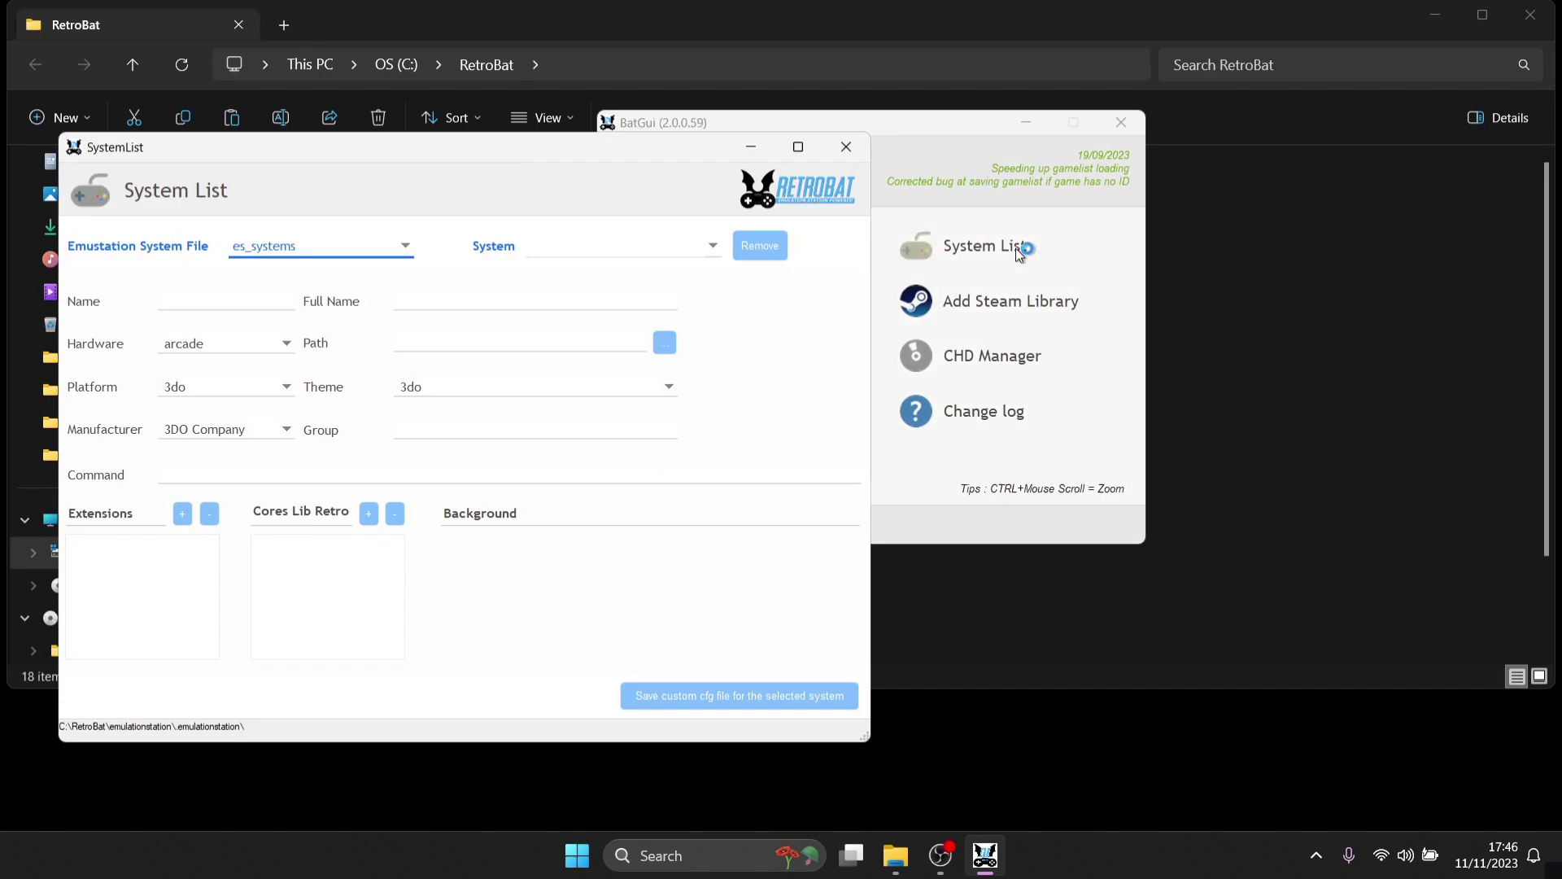
{"action": "left_click", "coordinate": [639, 246]}
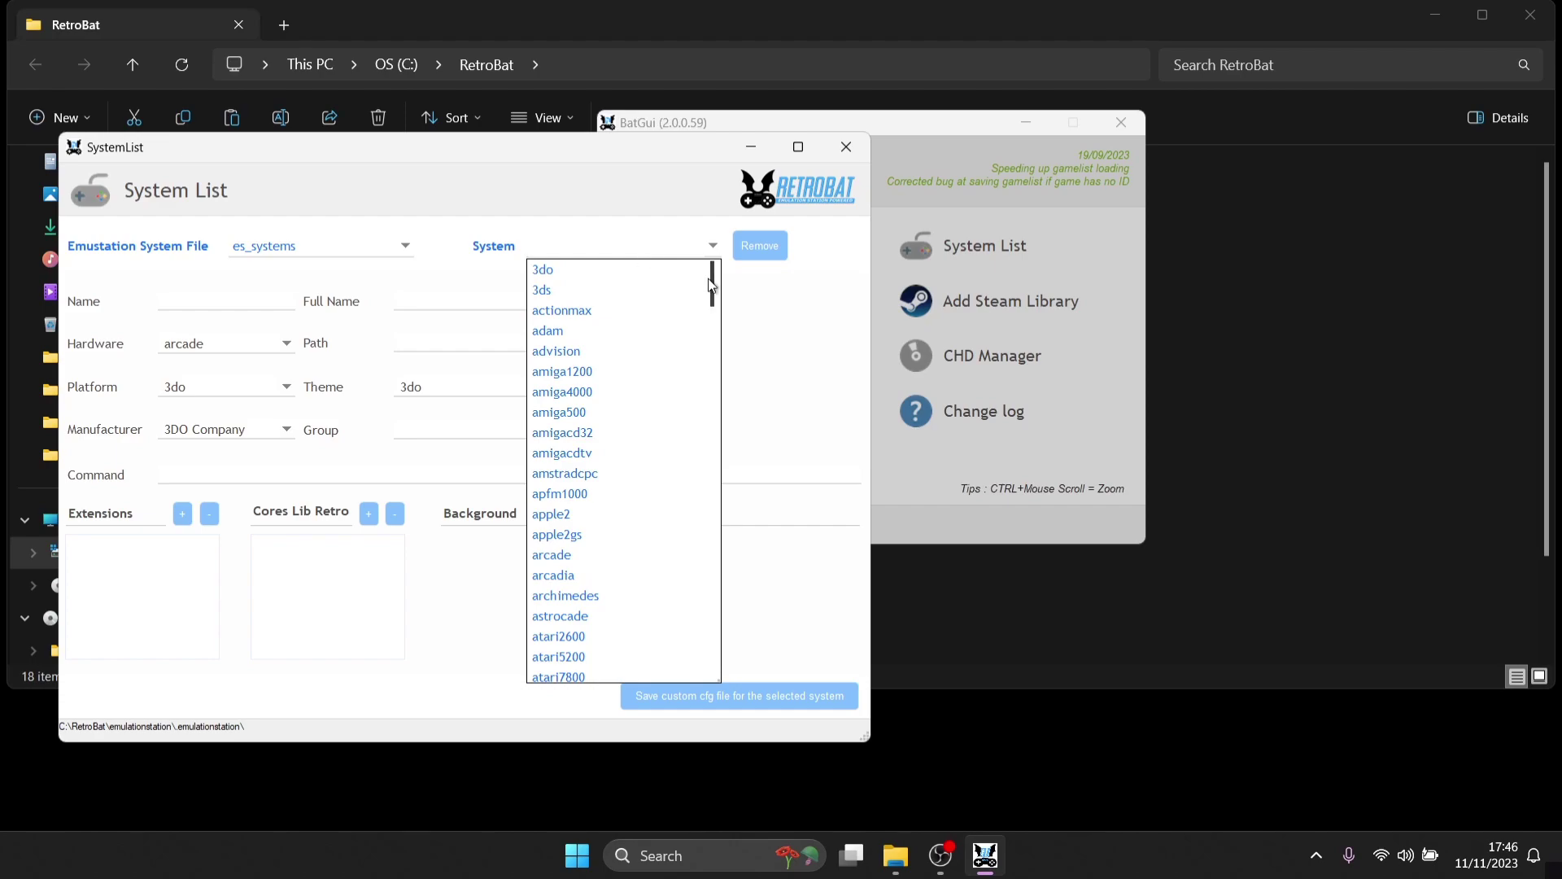
{"action": "left_click_drag", "start_coordinate": [714, 290], "coordinate": [714, 330]}
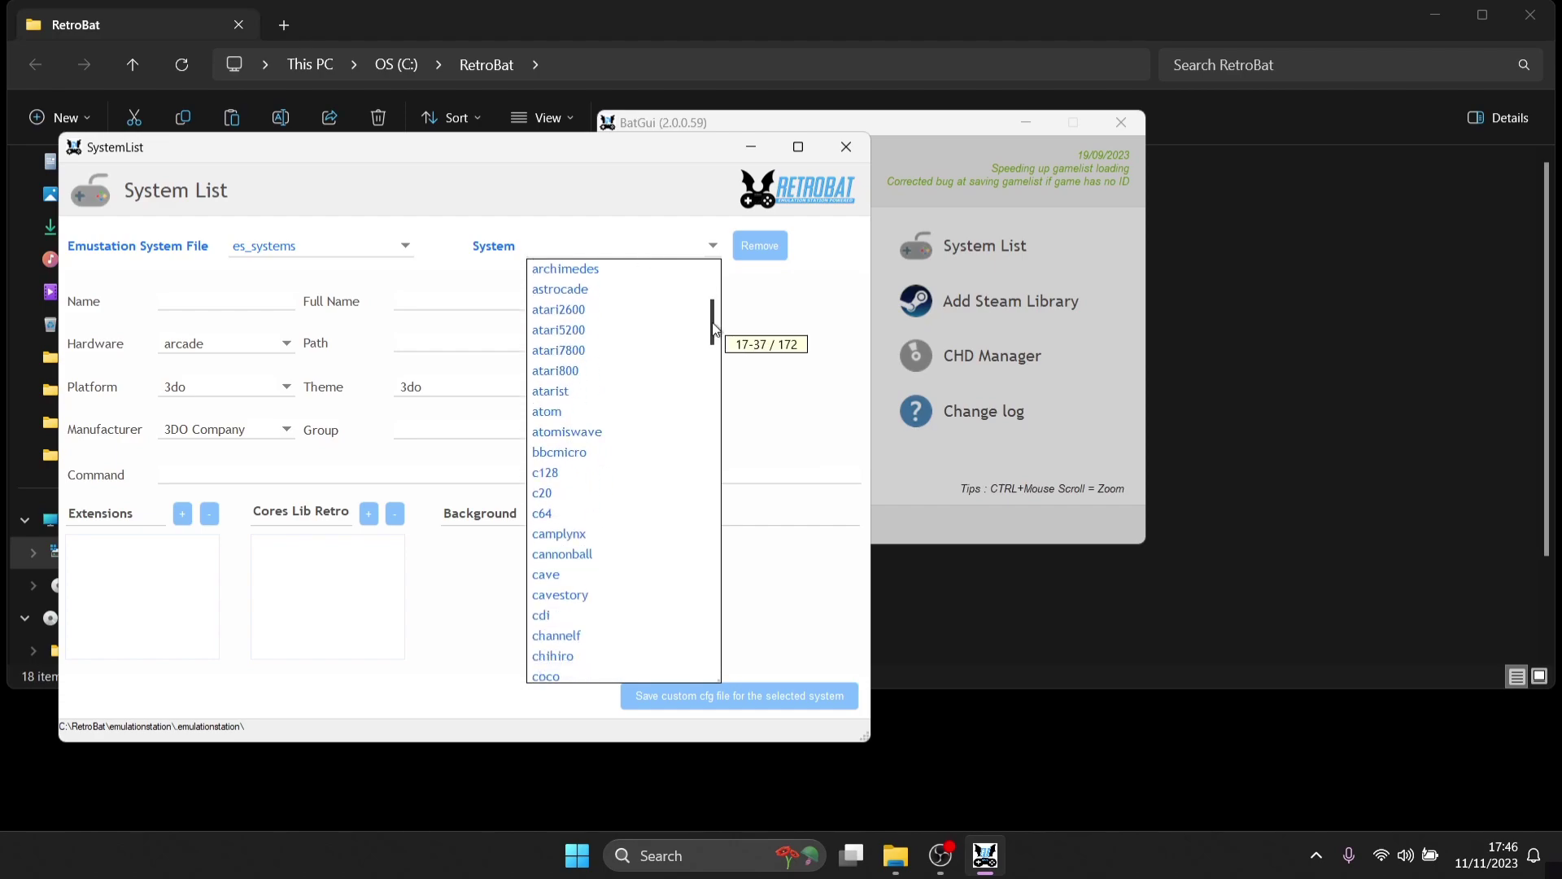
{"action": "left_click", "coordinate": [621, 275]}
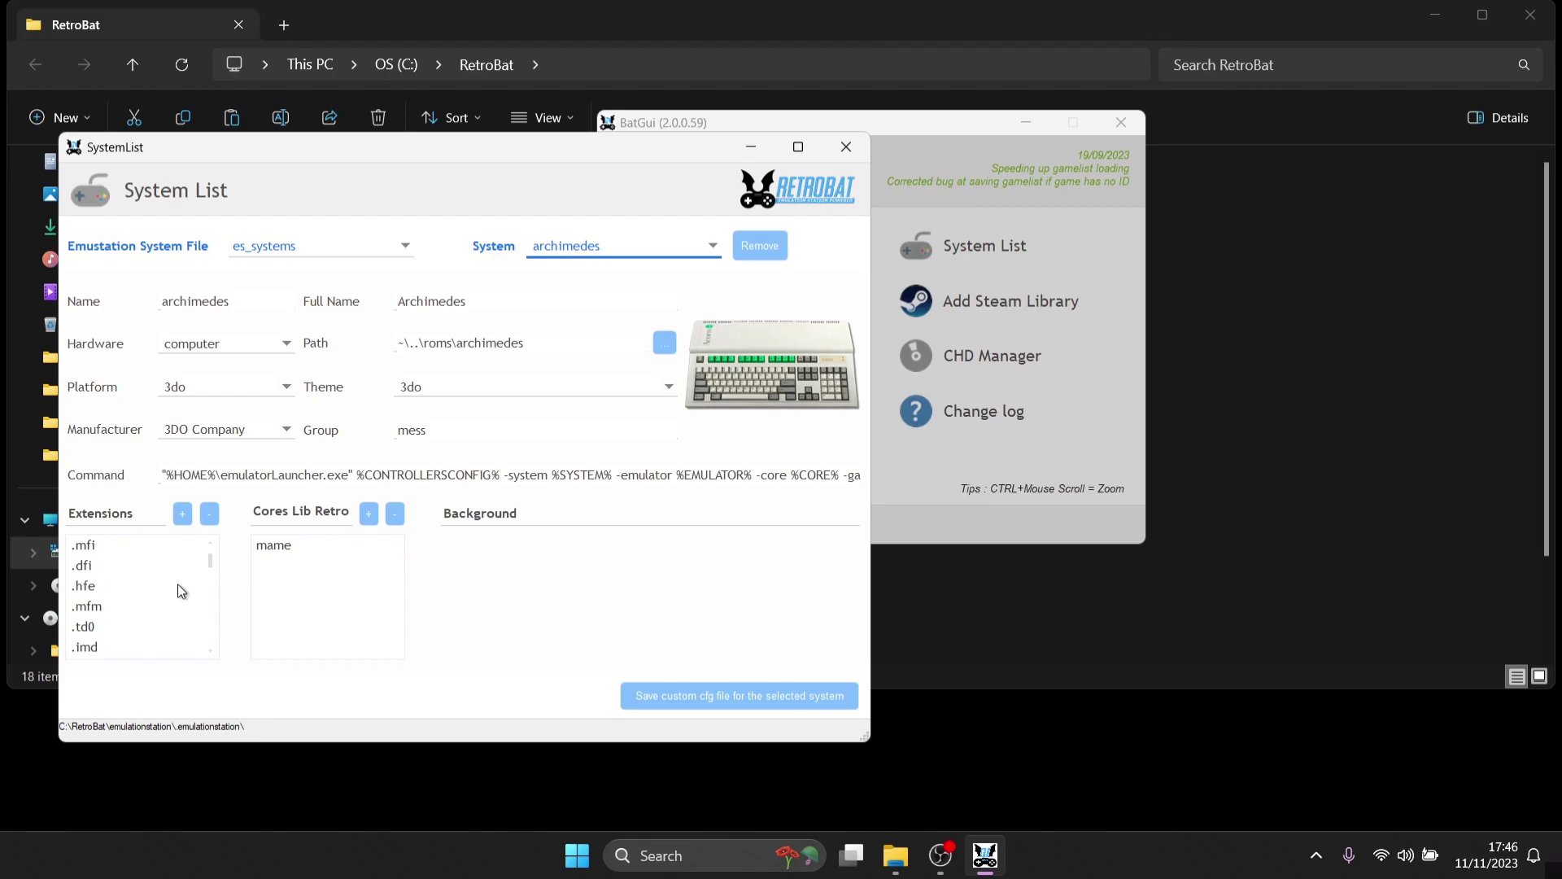
- Check the archimedes system's supported file extensions for .adf and its mame core, and close the System List and BatGui
{"action": "left_click_drag", "start_coordinate": [210, 567], "coordinate": [210, 609]}
{"action": "left_click", "coordinate": [140, 593]}
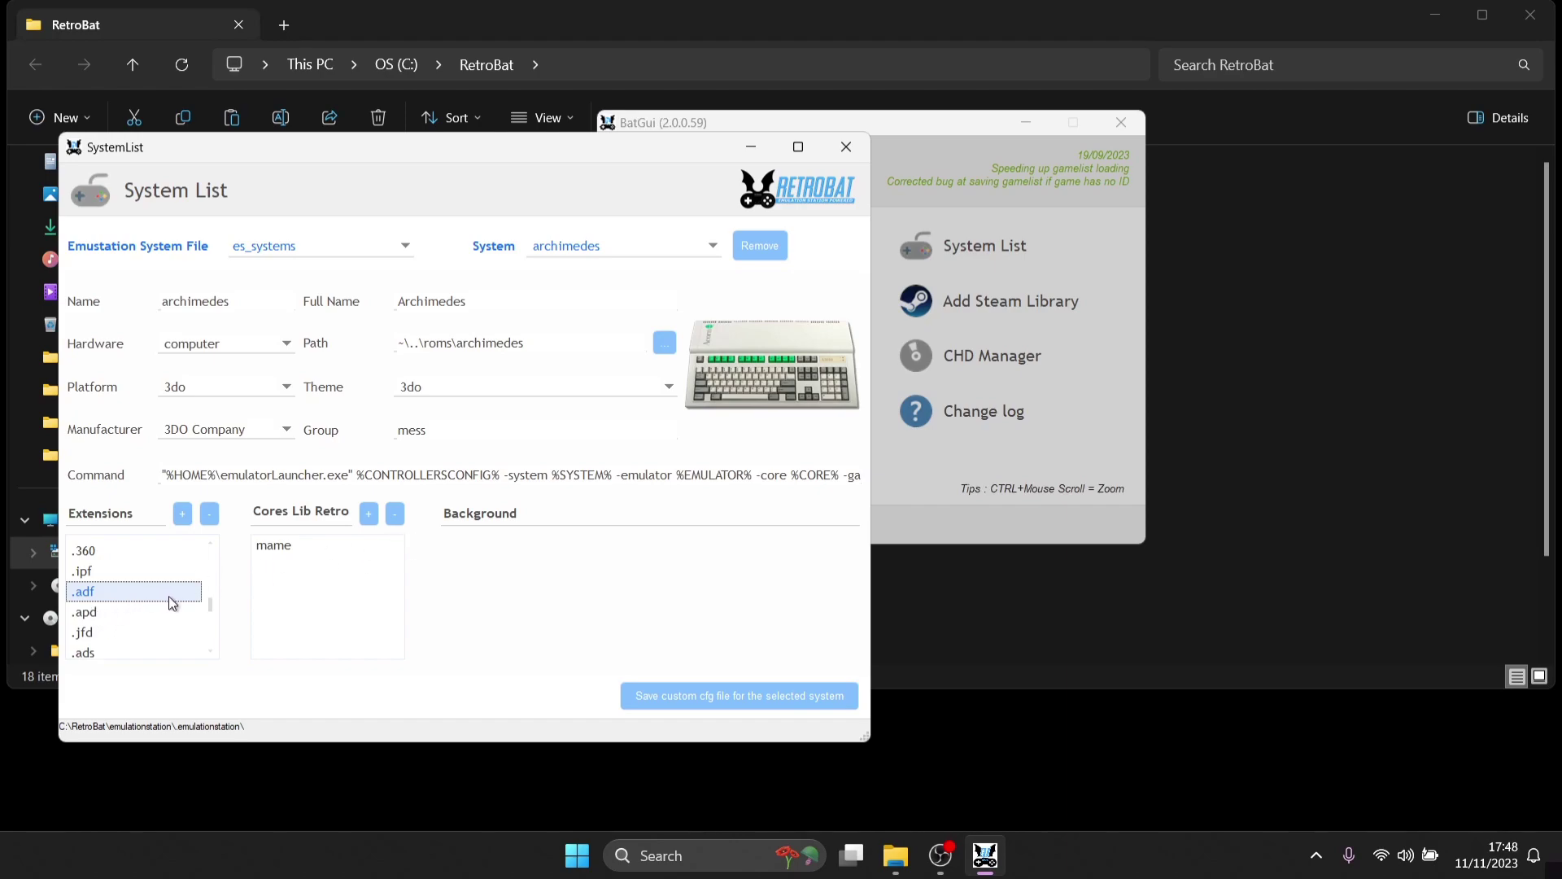
{"action": "left_click", "coordinate": [306, 547]}
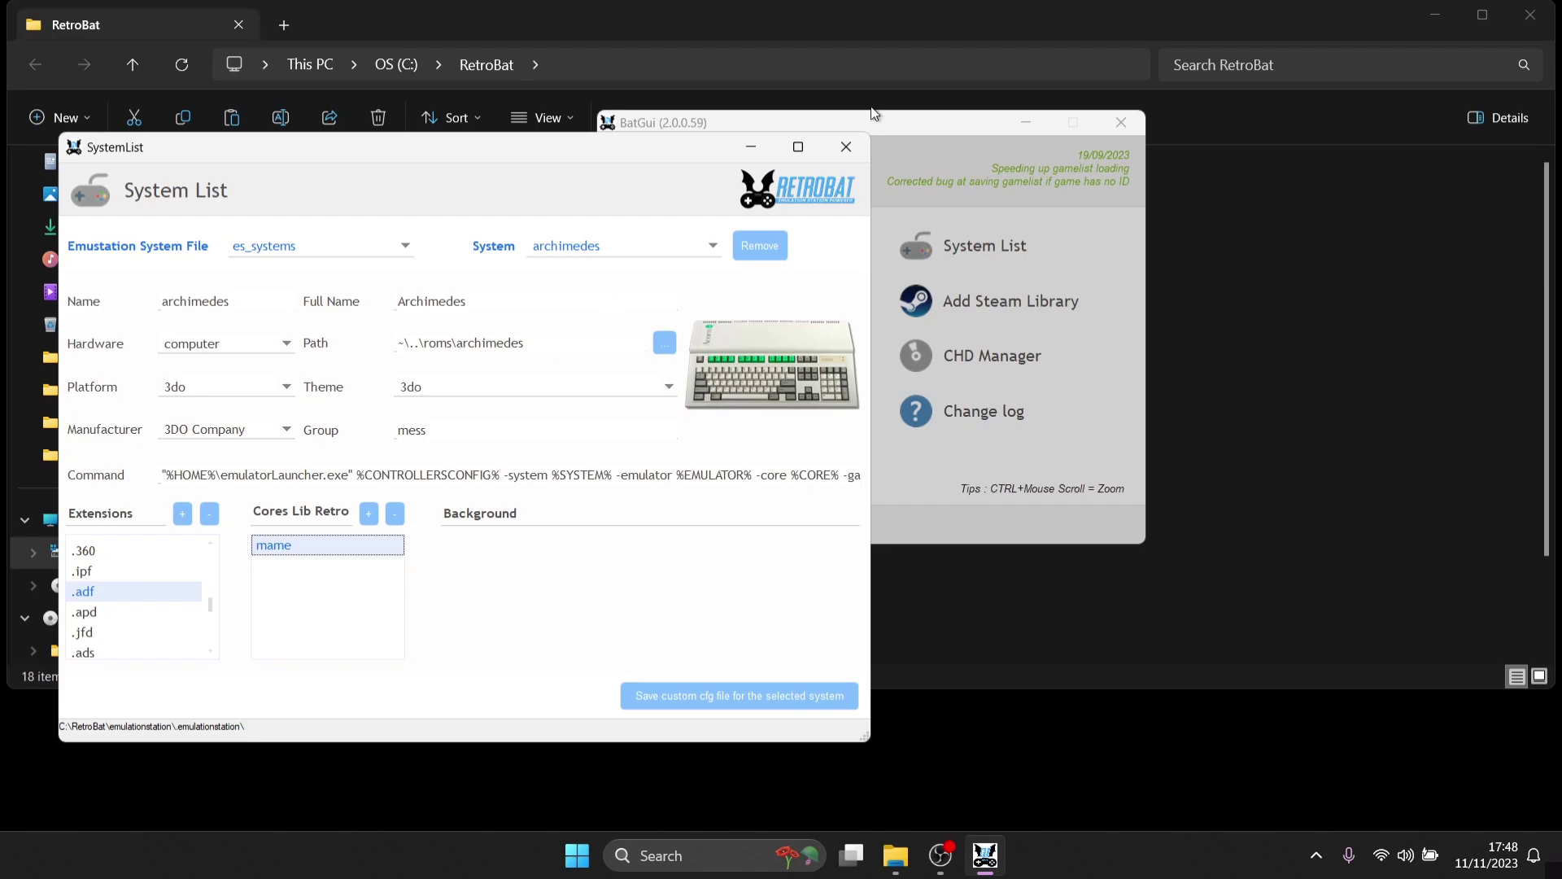
{"action": "left_click", "coordinate": [846, 144]}
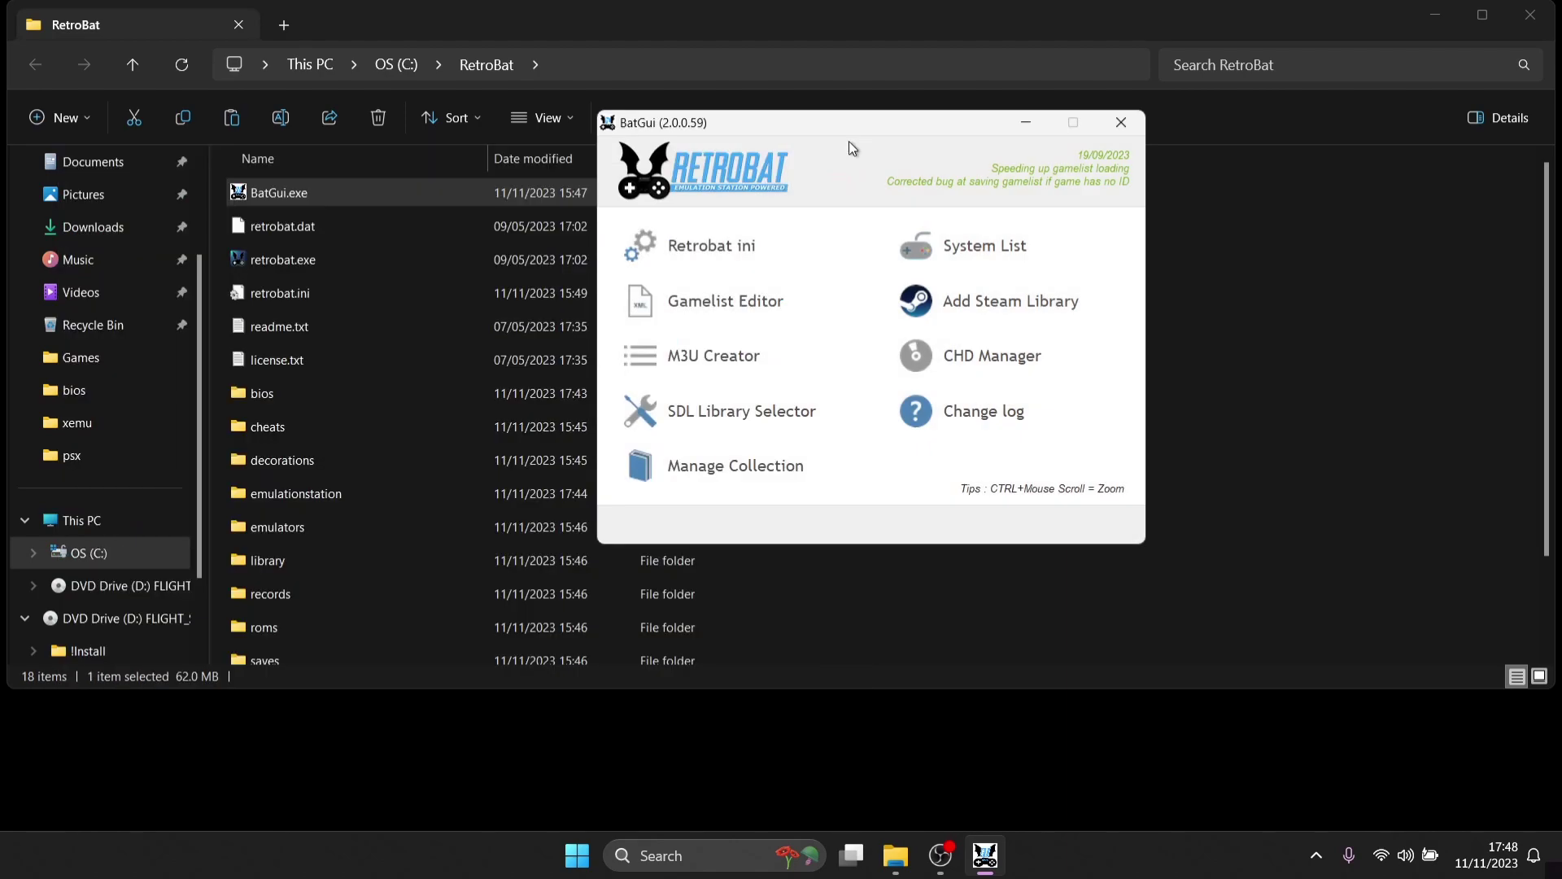
{"action": "left_click", "coordinate": [1106, 127]}
- Open the RetroBat bios folder and copy aa310.zip and archimedes_keyboard.zip from the desktop bios folder
{"action": "left_click_drag", "start_coordinate": [628, 16], "coordinate": [1036, 29]}
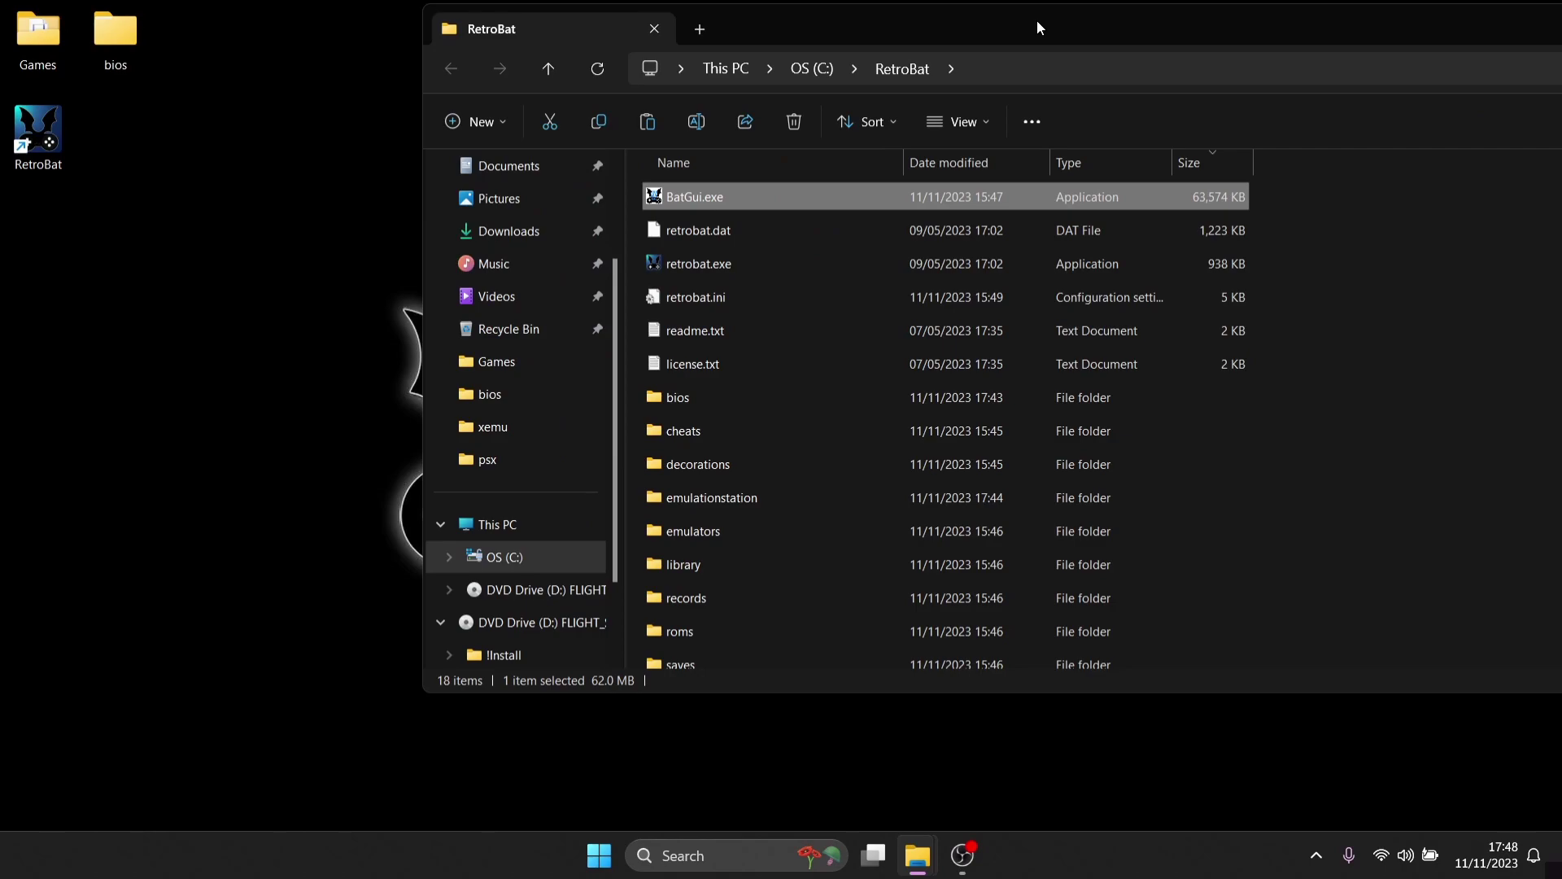
{"action": "double_click", "coordinate": [710, 395]}
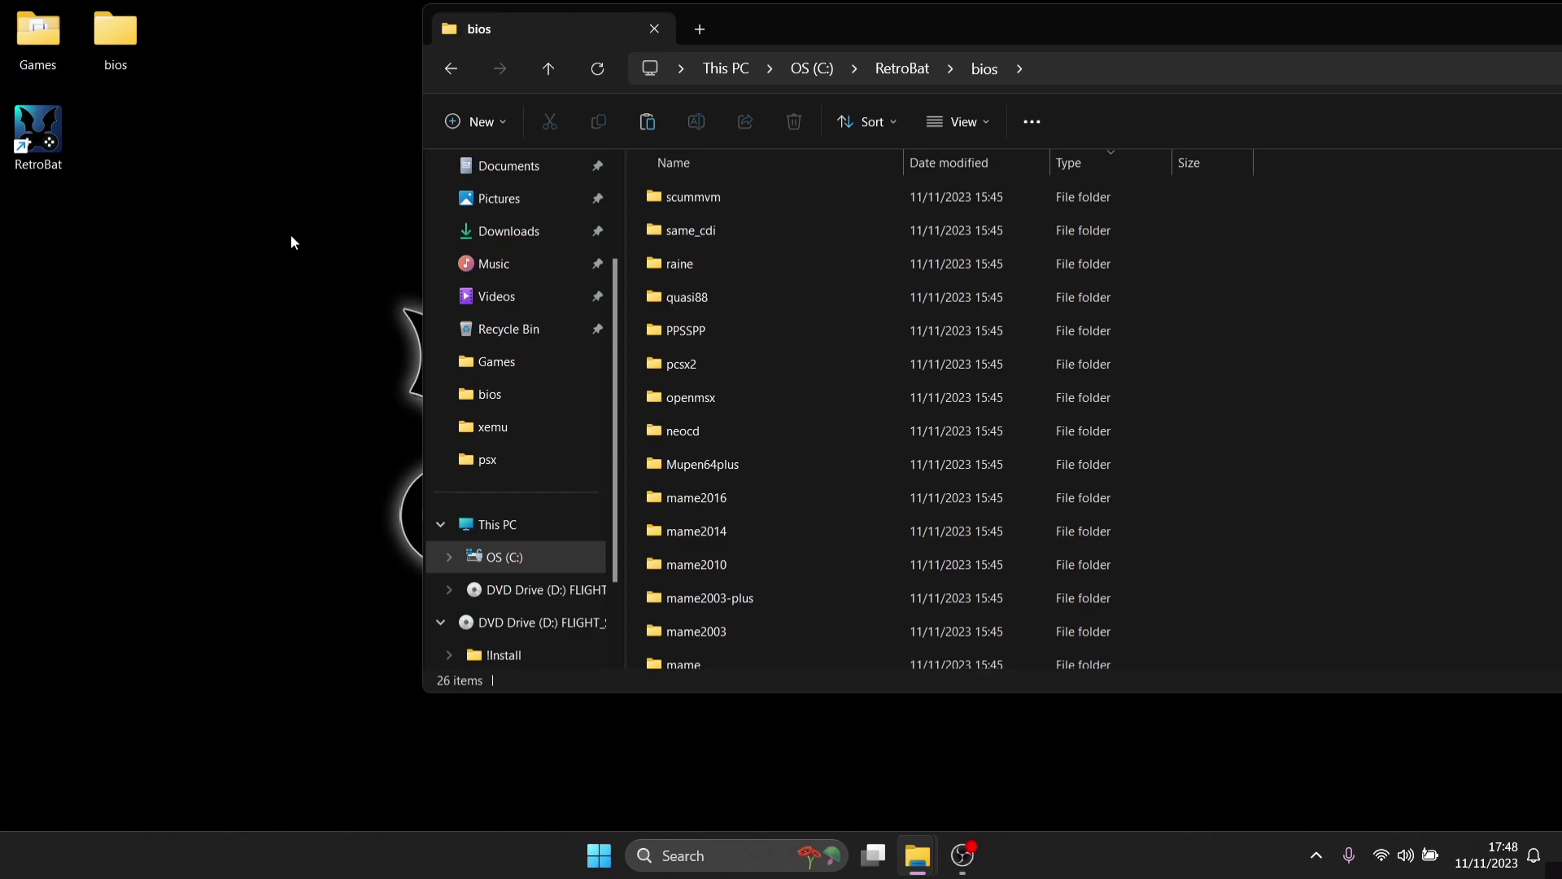
{"action": "double_click", "coordinate": [130, 42]}
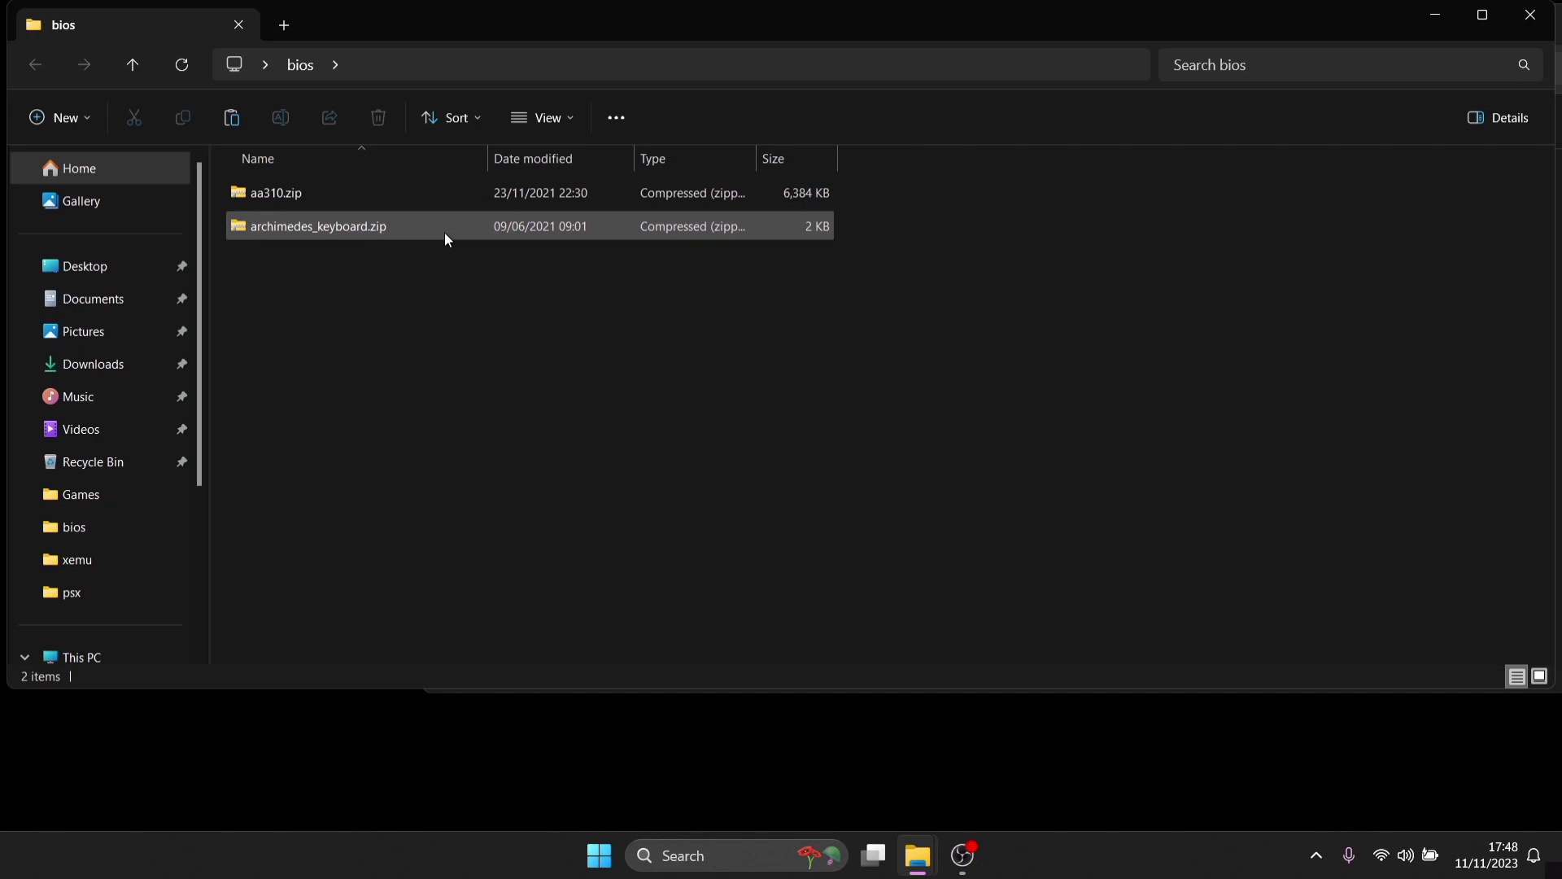
{"action": "left_click_drag", "start_coordinate": [553, 262], "coordinate": [350, 160]}
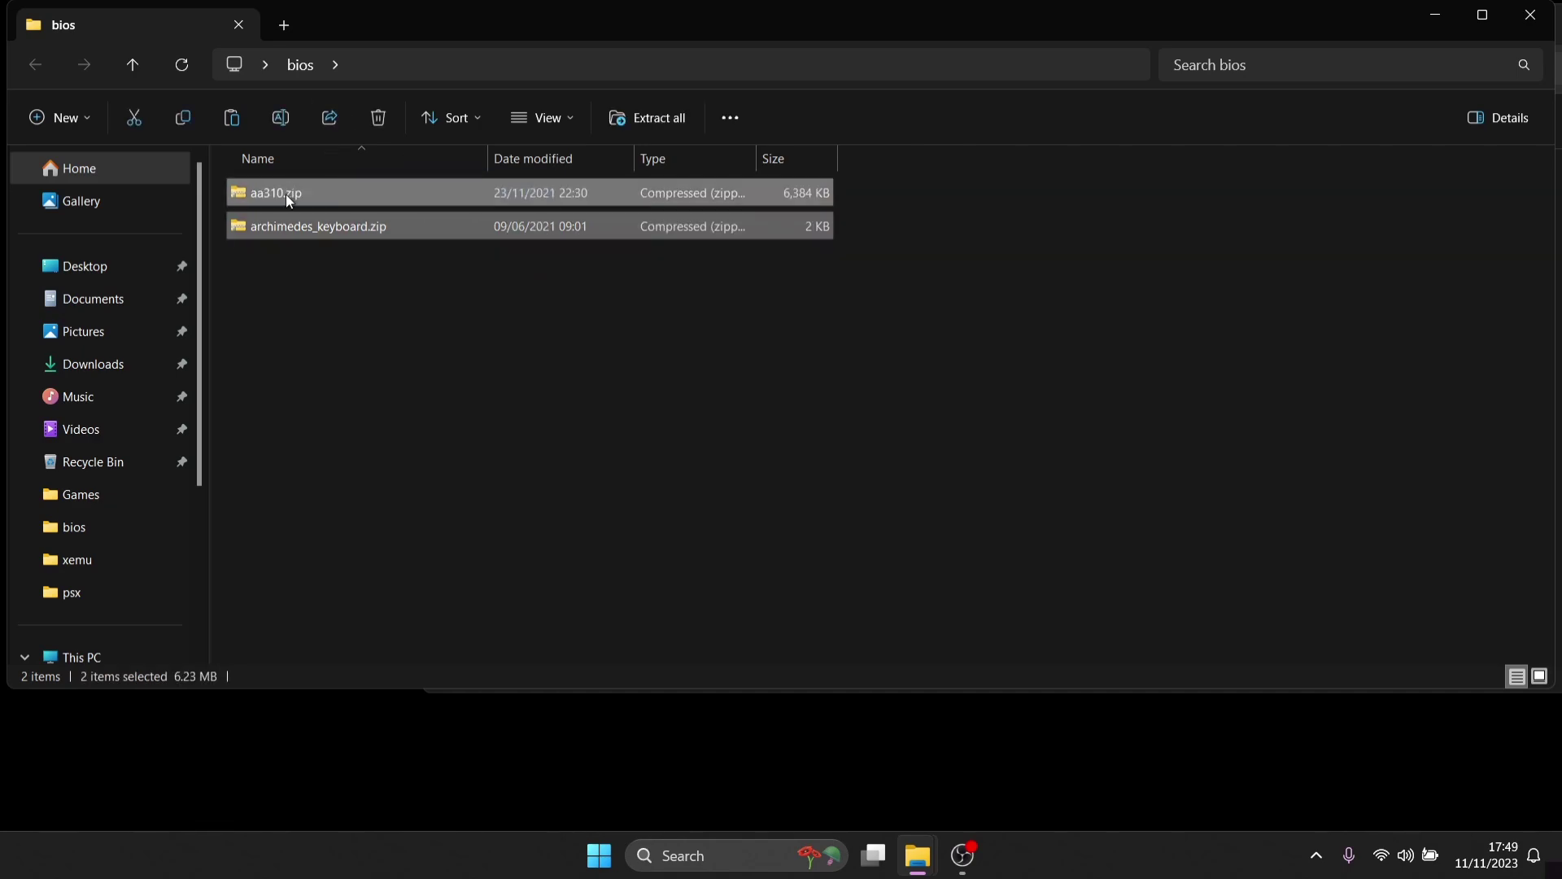
{"action": "right_click", "coordinate": [285, 194]}
{"action": "left_click", "coordinate": [349, 219]}
{"action": "left_click", "coordinate": [1429, 21]}
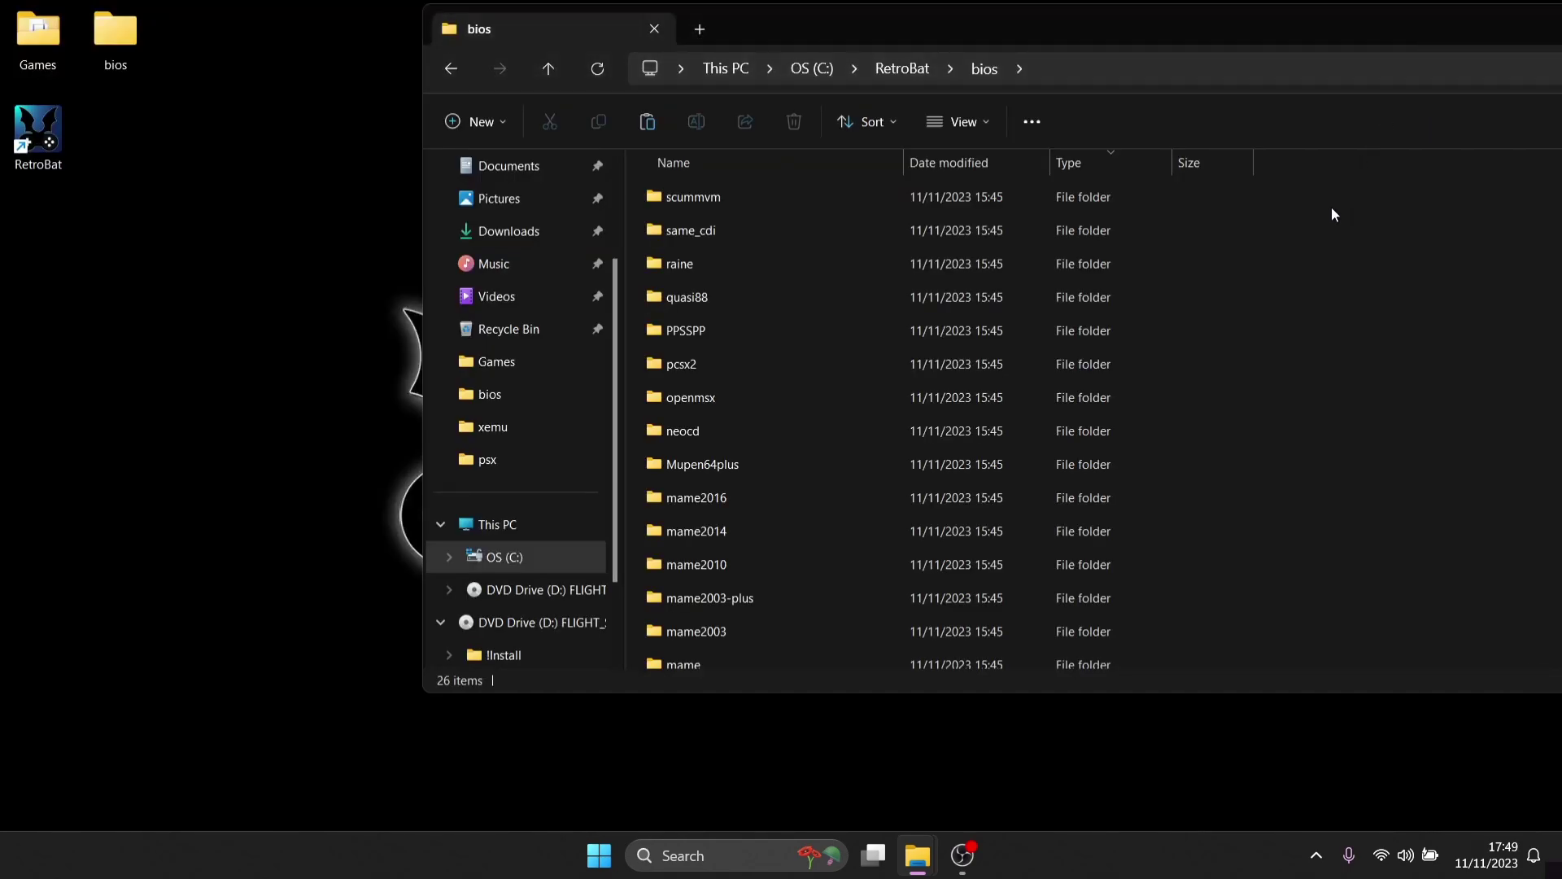
- Paste the two copied BIOS archives into C:\RetroBat\bios
{"action": "right_click", "coordinate": [1368, 314]}
{"action": "left_click", "coordinate": [1119, 342]}
{"action": "double_click", "coordinate": [1095, 23]}
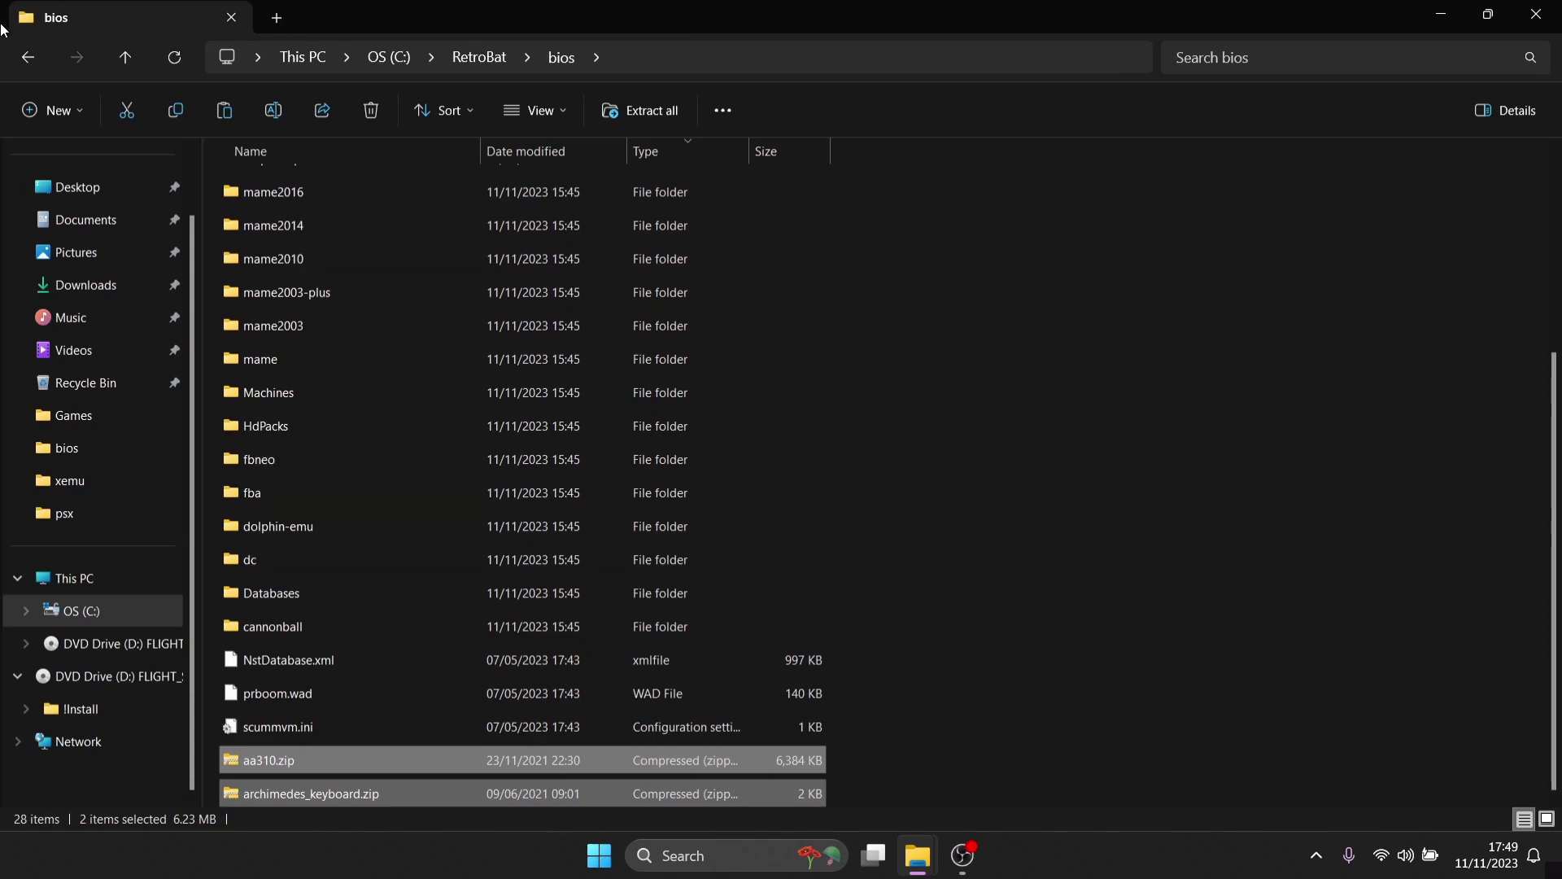
- Go to the archimedes folder inside RetroBat's roms folder and restore the window to its smaller size
{"action": "left_click", "coordinate": [27, 64]}
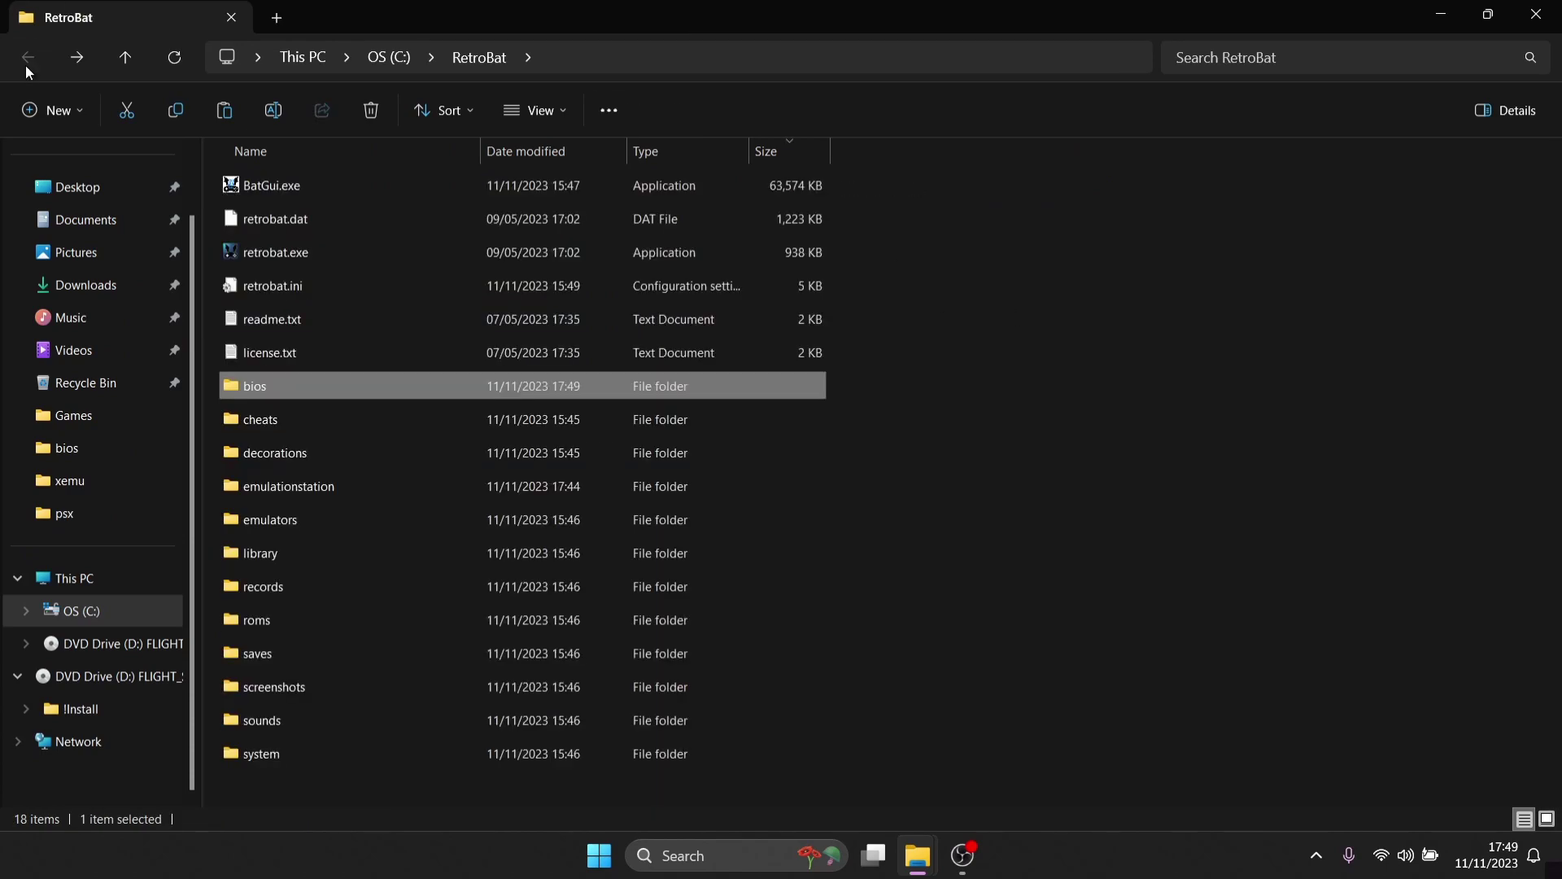
{"action": "double_click", "coordinate": [307, 615]}
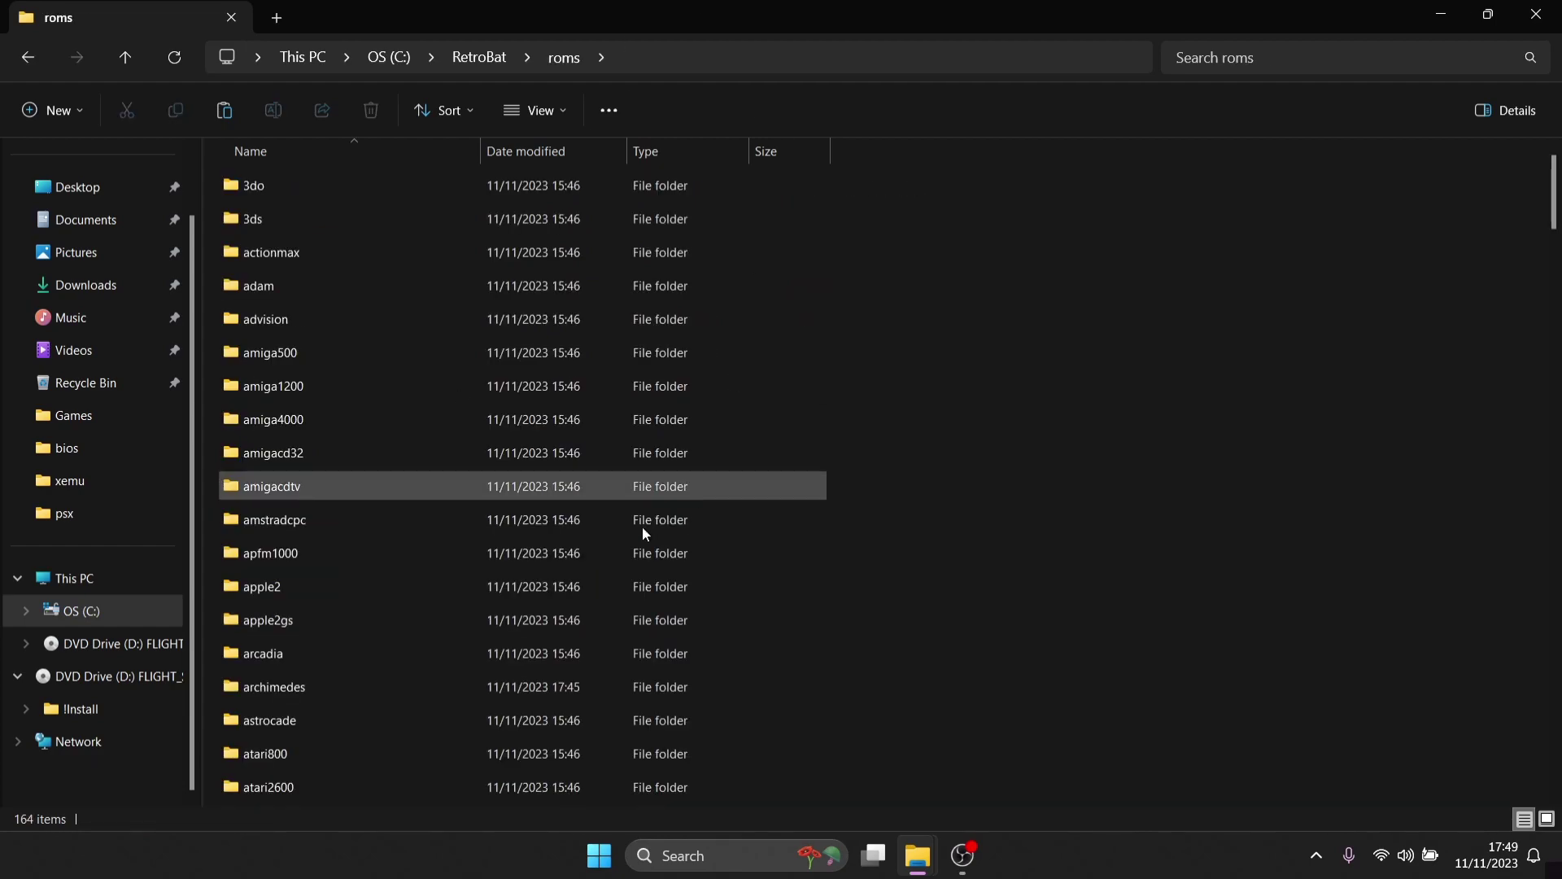
{"action": "double_click", "coordinate": [351, 694]}
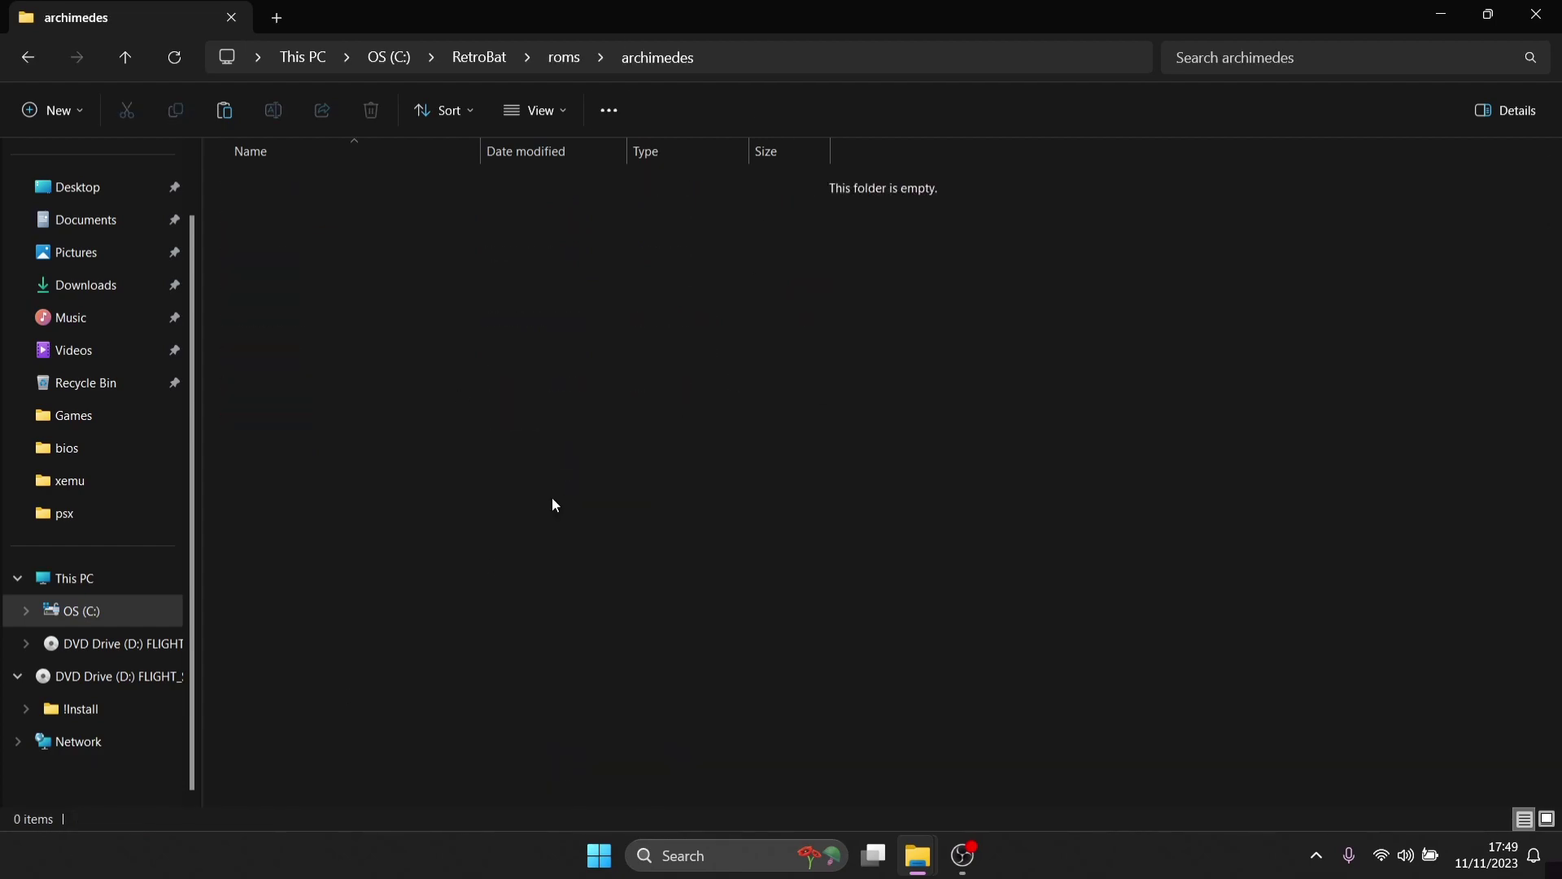
{"action": "double_click", "coordinate": [687, 5]}
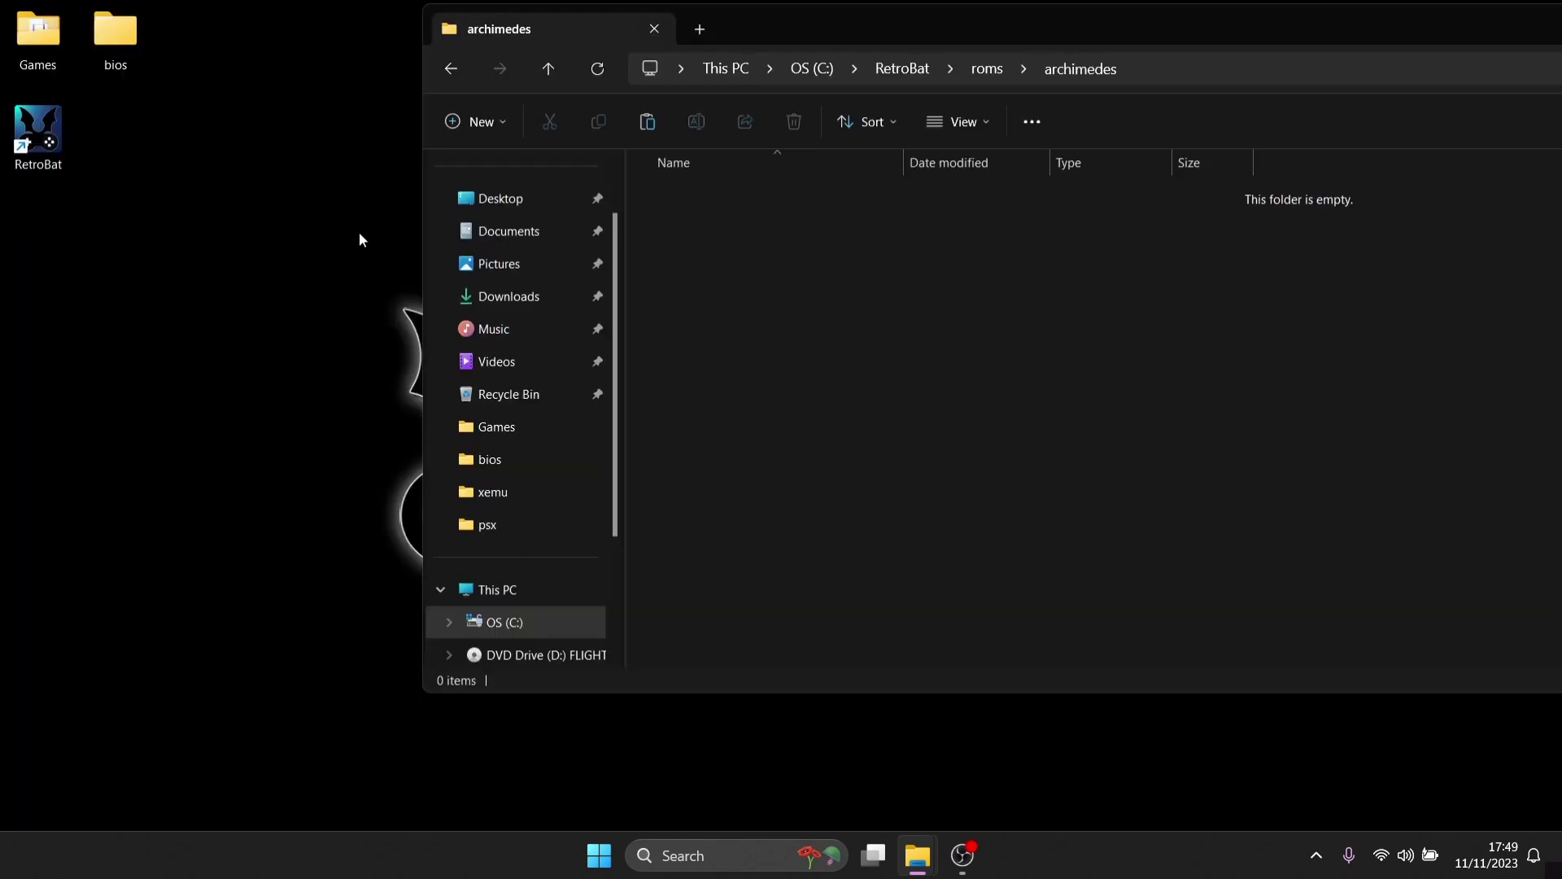
- Move James Pond.adf from the desktop Games folder into the RetroBat roms\archimedes folder and close the Games window
{"action": "double_click", "coordinate": [31, 37]}
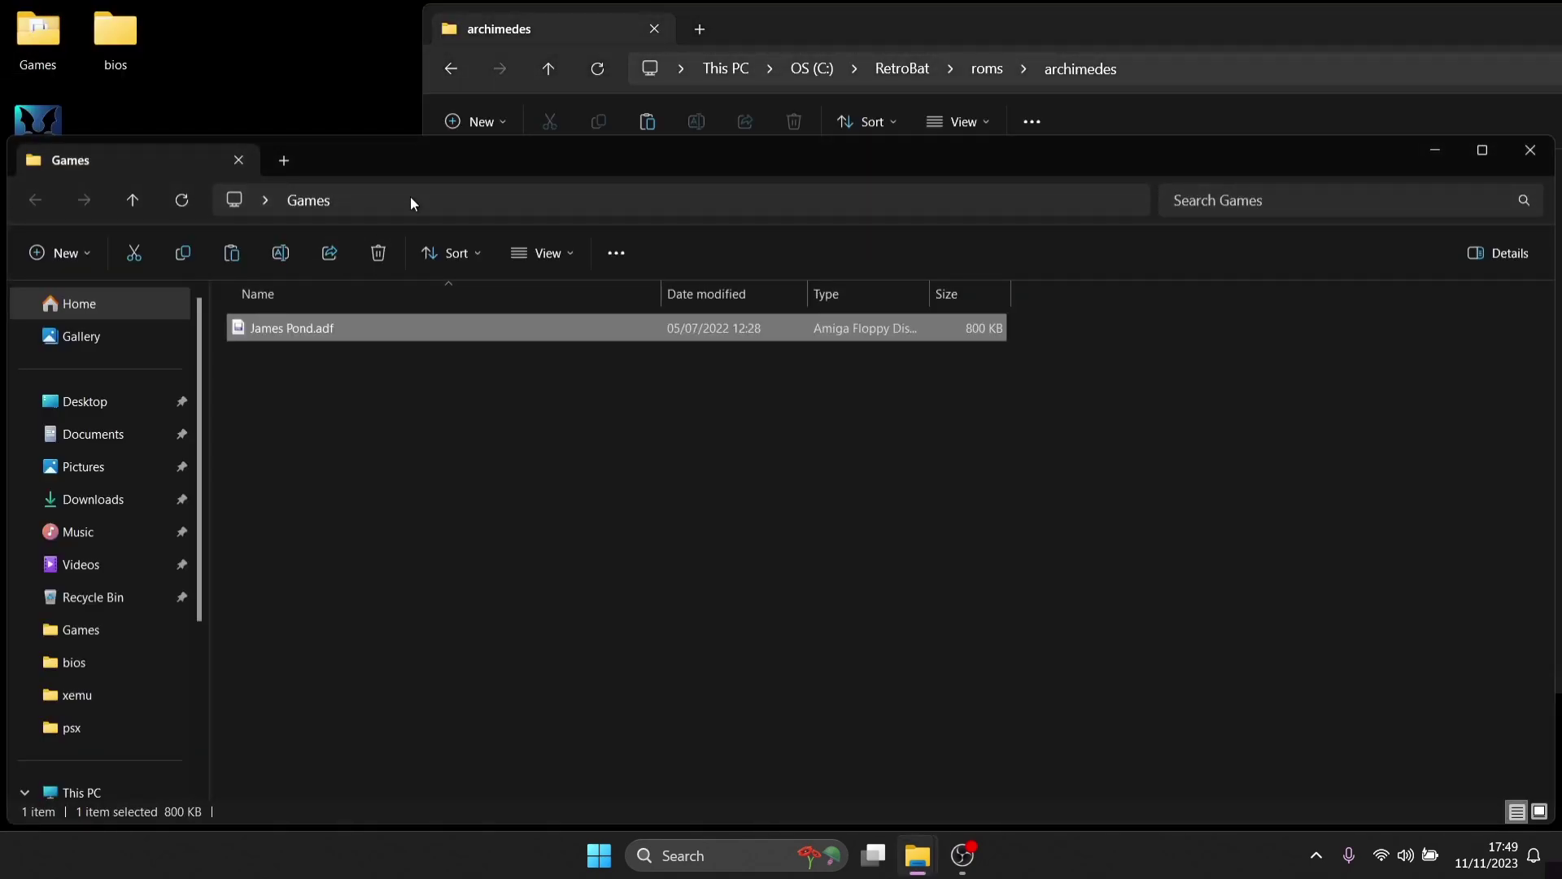
{"action": "left_click_drag", "start_coordinate": [436, 165], "coordinate": [433, 384]}
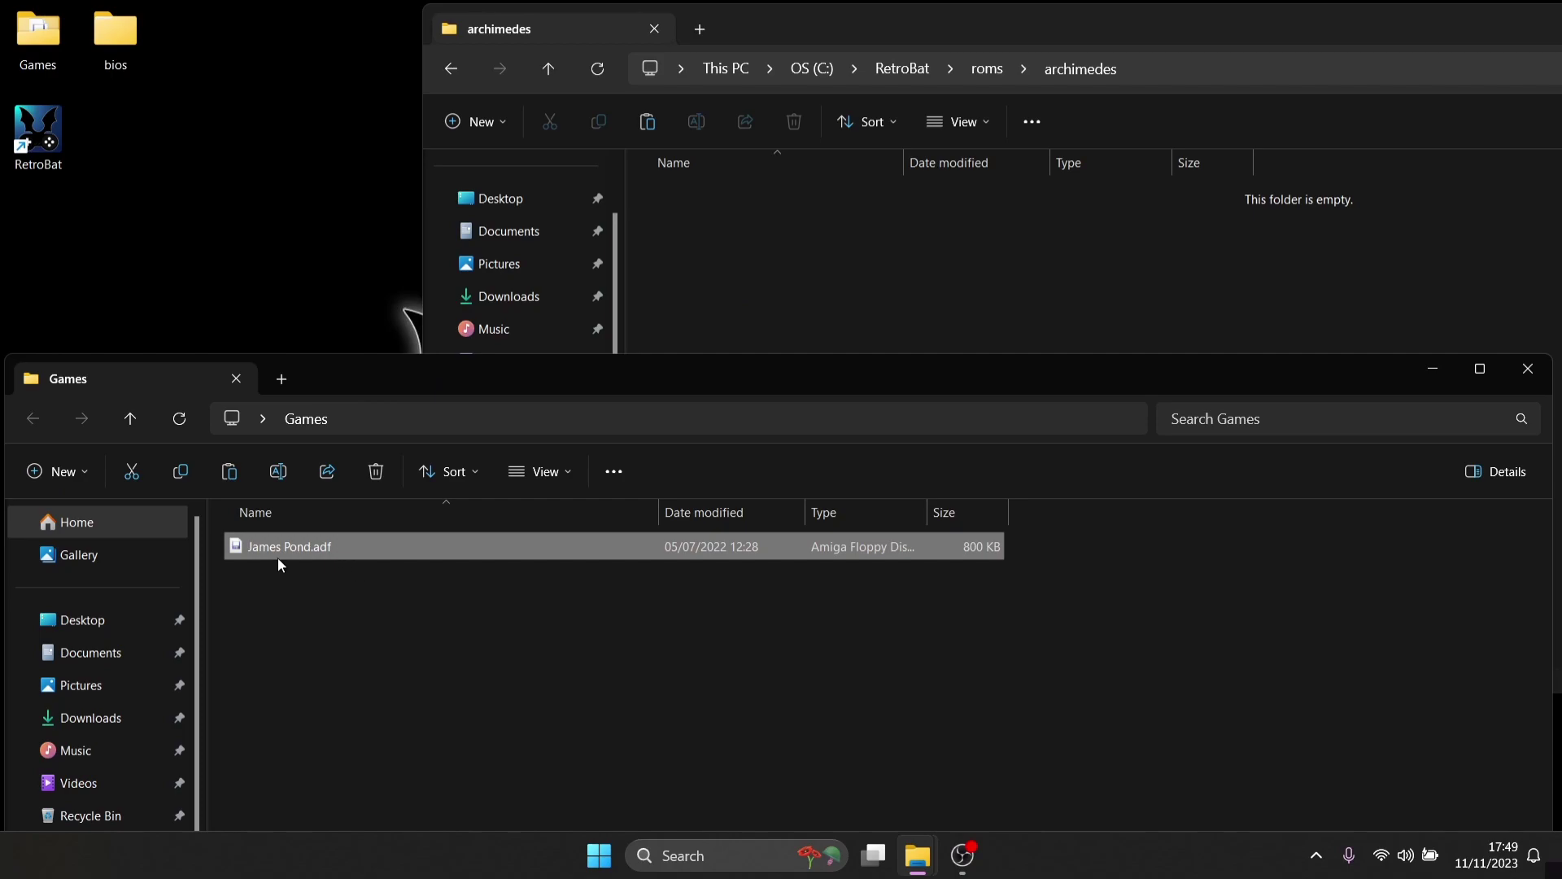
{"action": "left_click_drag", "start_coordinate": [282, 550], "coordinate": [823, 280]}
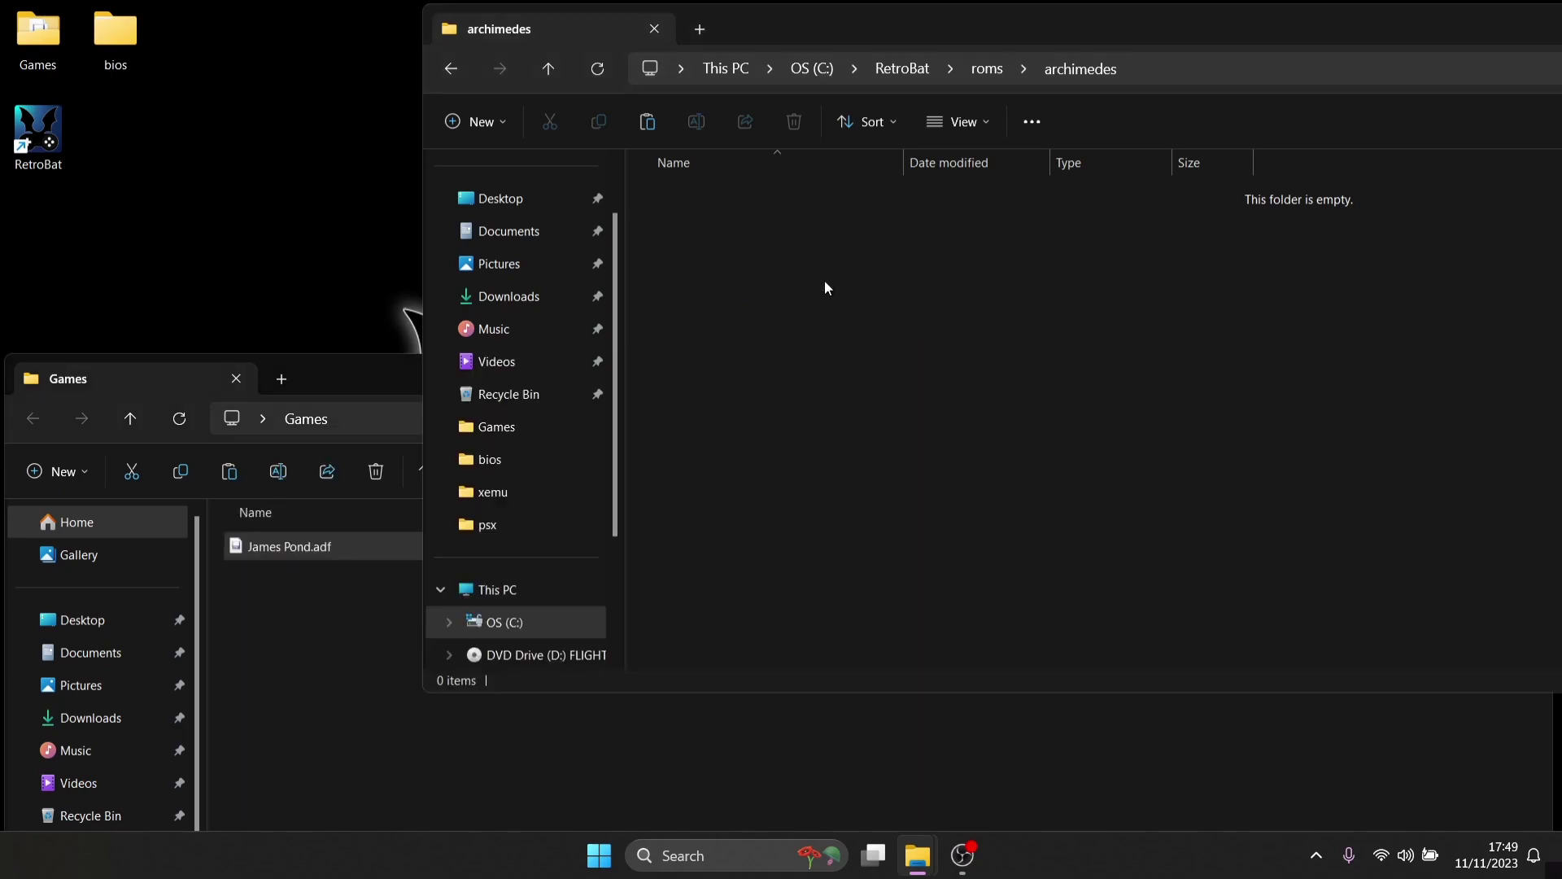
{"action": "left_click", "coordinate": [352, 376]}
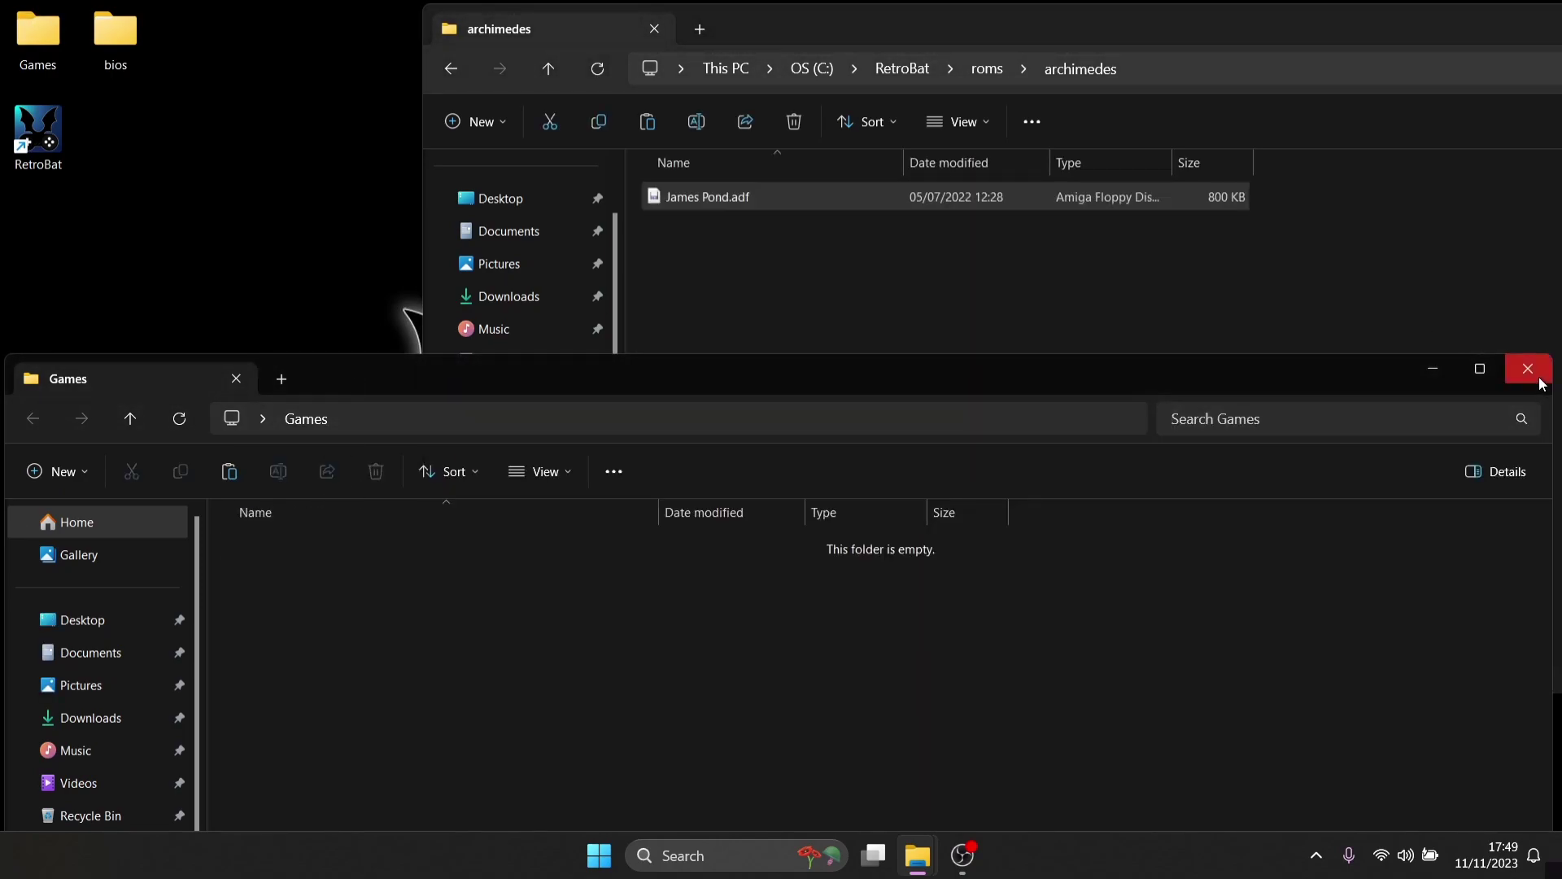
{"action": "left_click", "coordinate": [1529, 370]}
{"action": "left_click", "coordinate": [264, 306]}
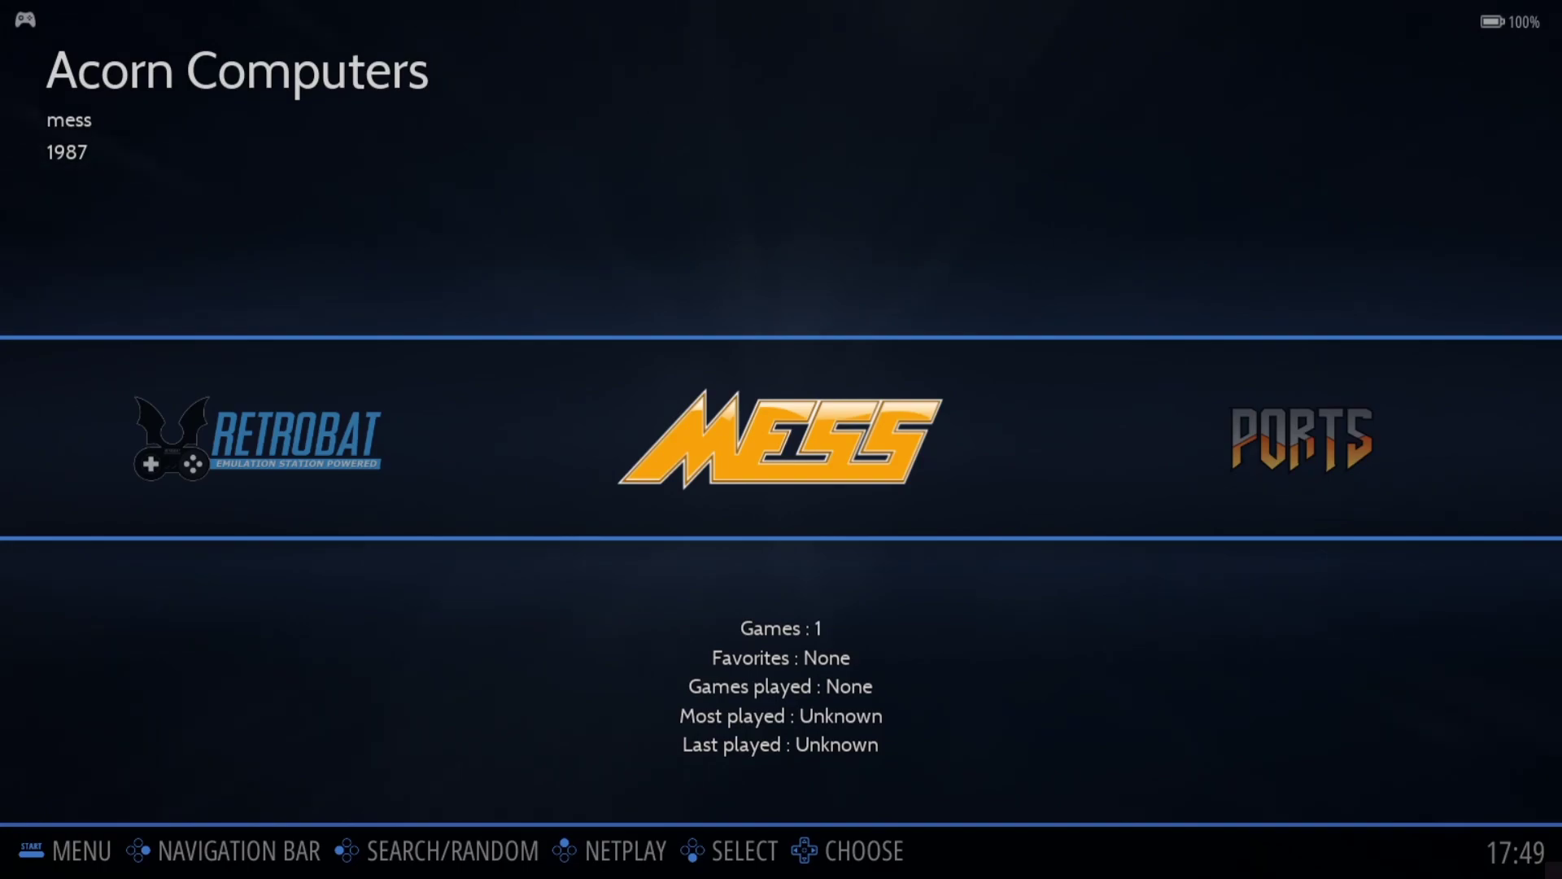
- In RetroBat's game collection settings, deselect MESS from the displayed systems
{"action": "key", "text": "Escape"}
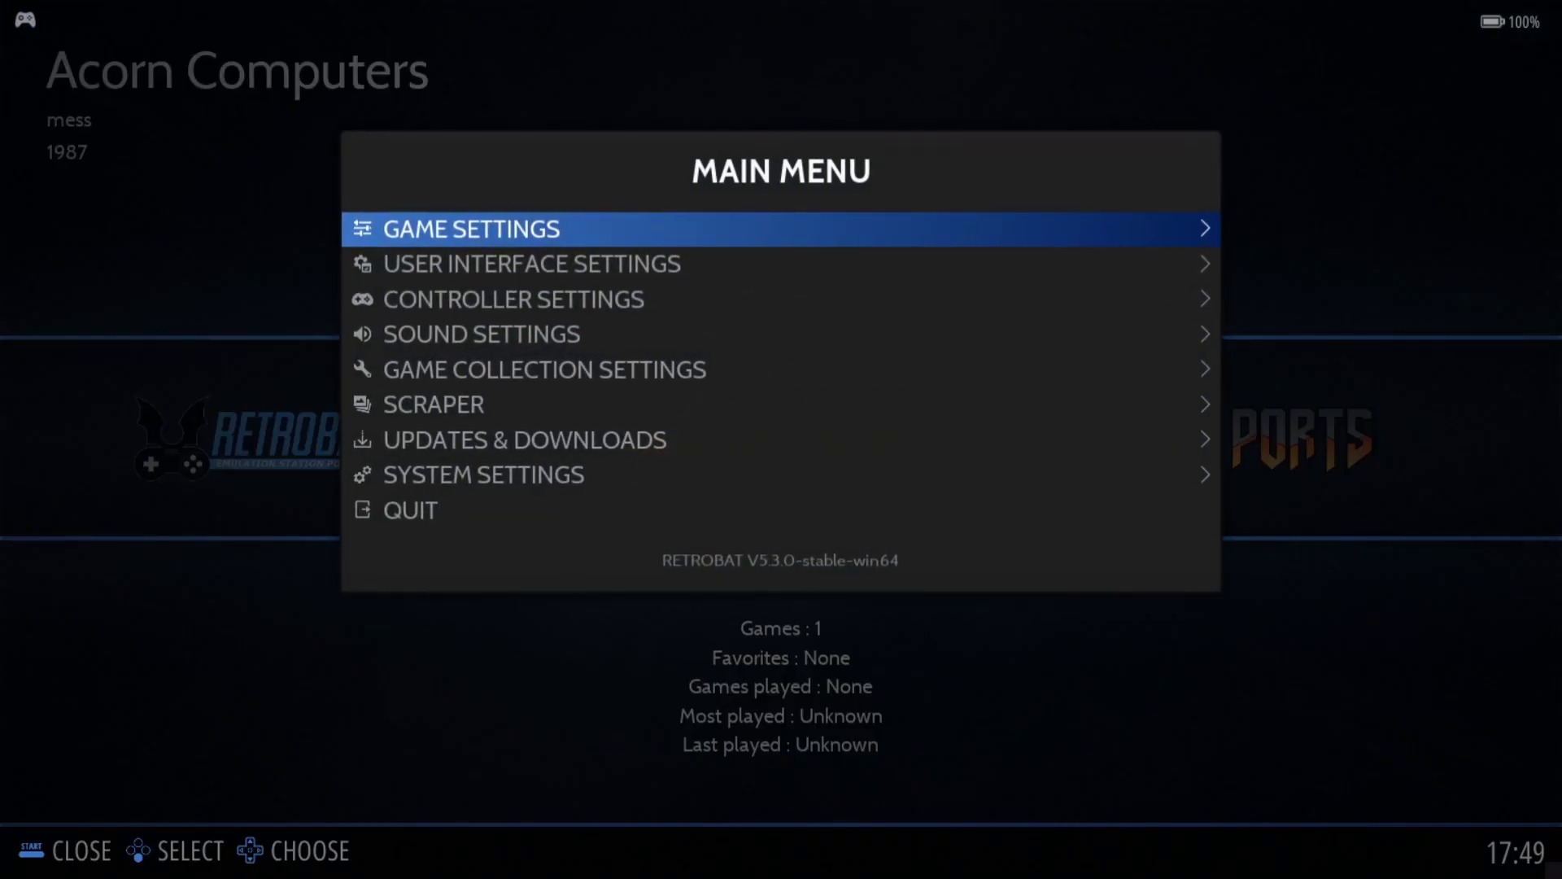
{"action": "key", "text": "Down"}
{"action": "key", "text": "Down"}
{"action": "key", "text": "Down"}
{"action": "key", "text": "Down"}
{"action": "key", "text": "Return"}
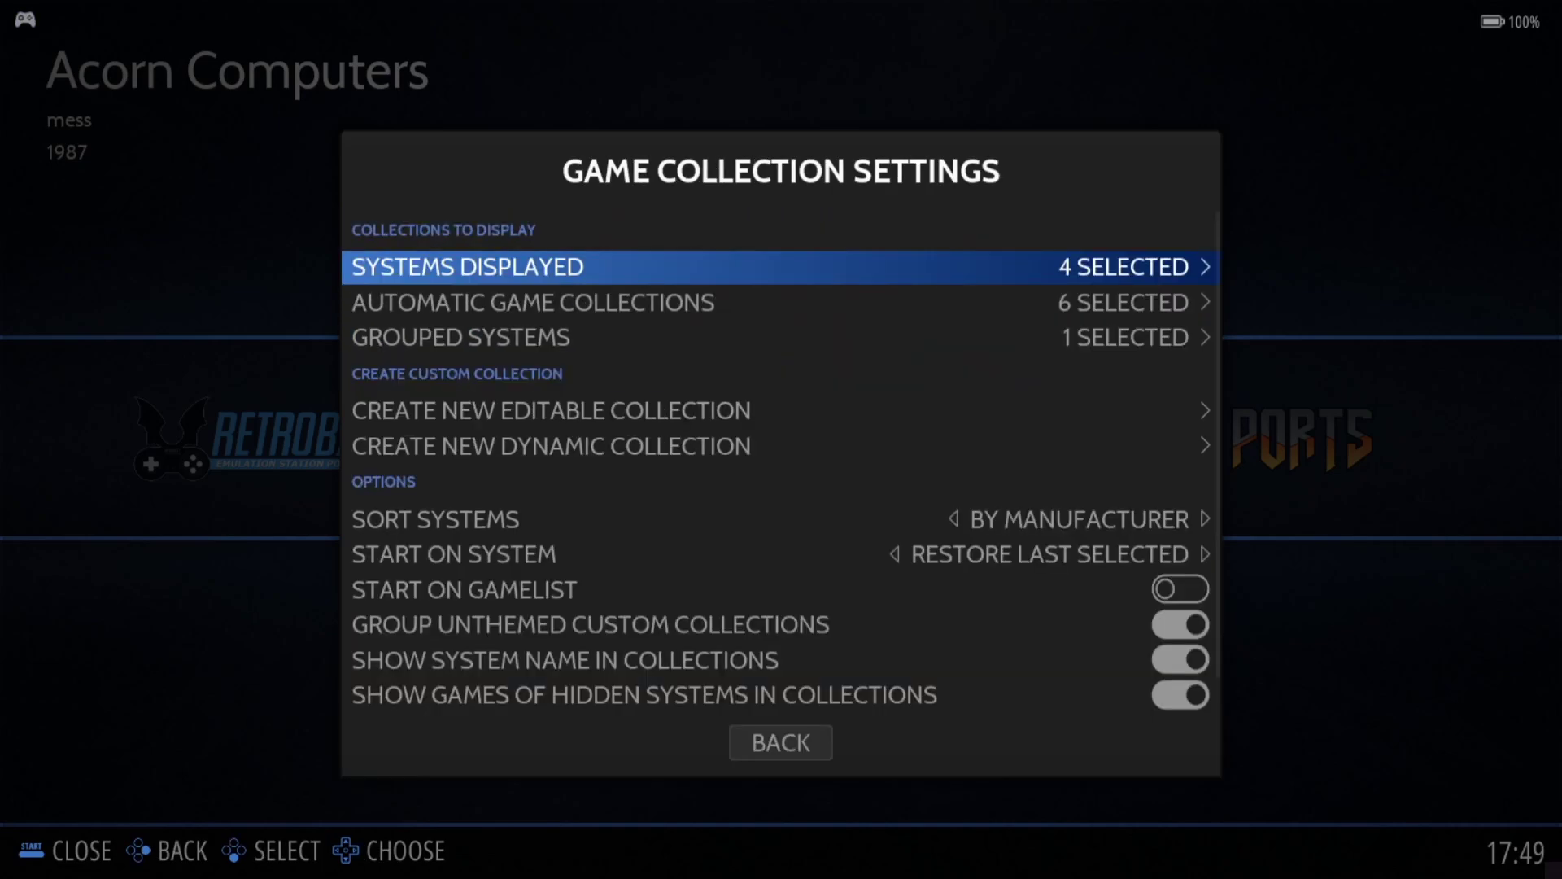
{"action": "key", "text": "Return"}
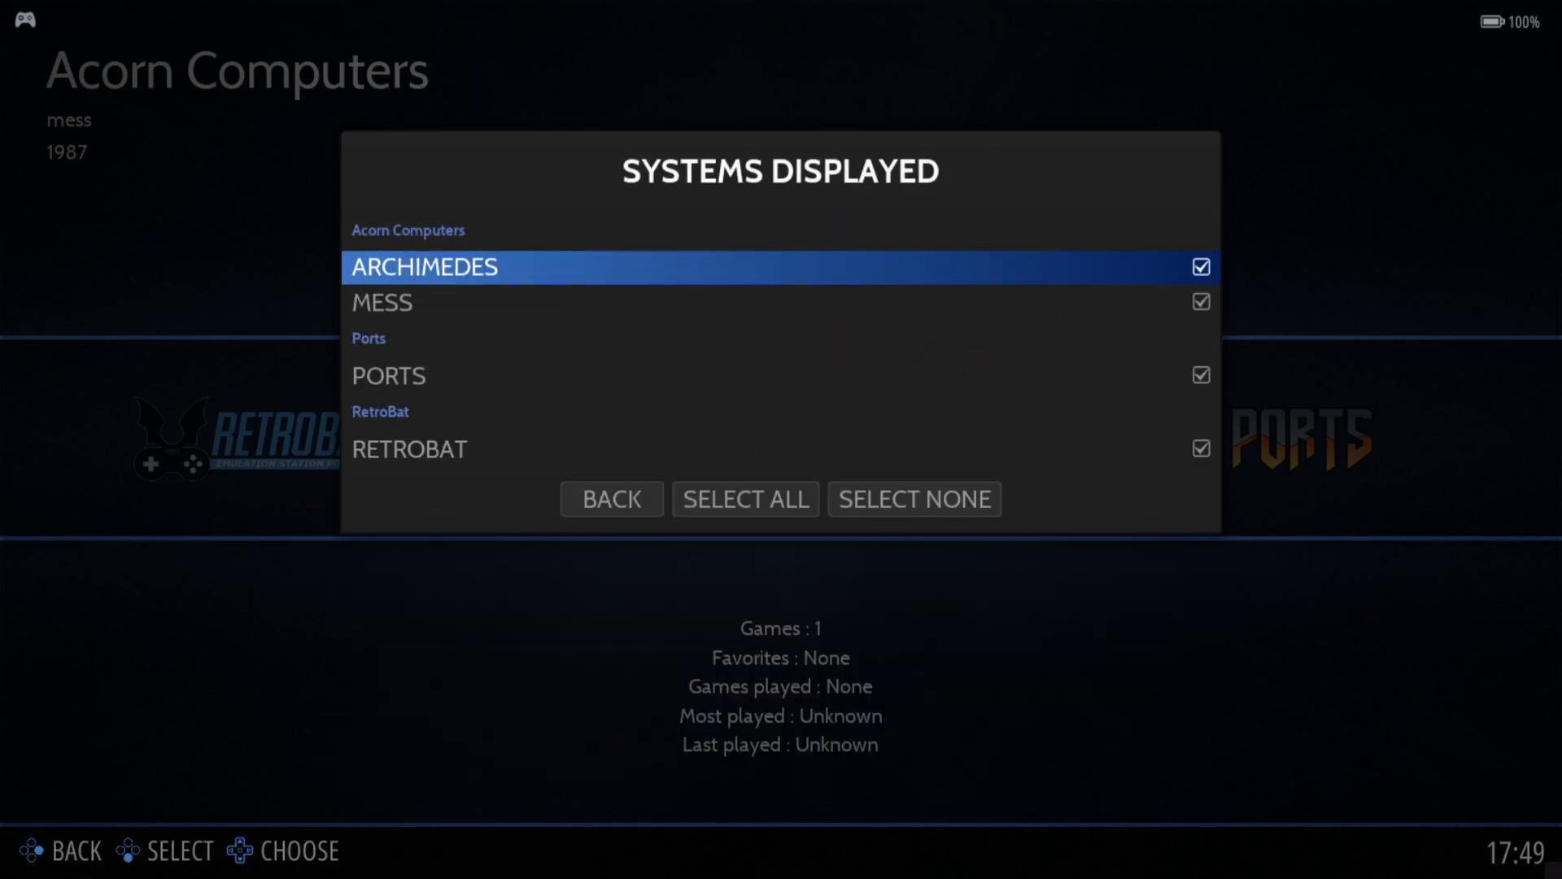
{"action": "key", "text": "Down"}
{"action": "key", "text": "Return"}
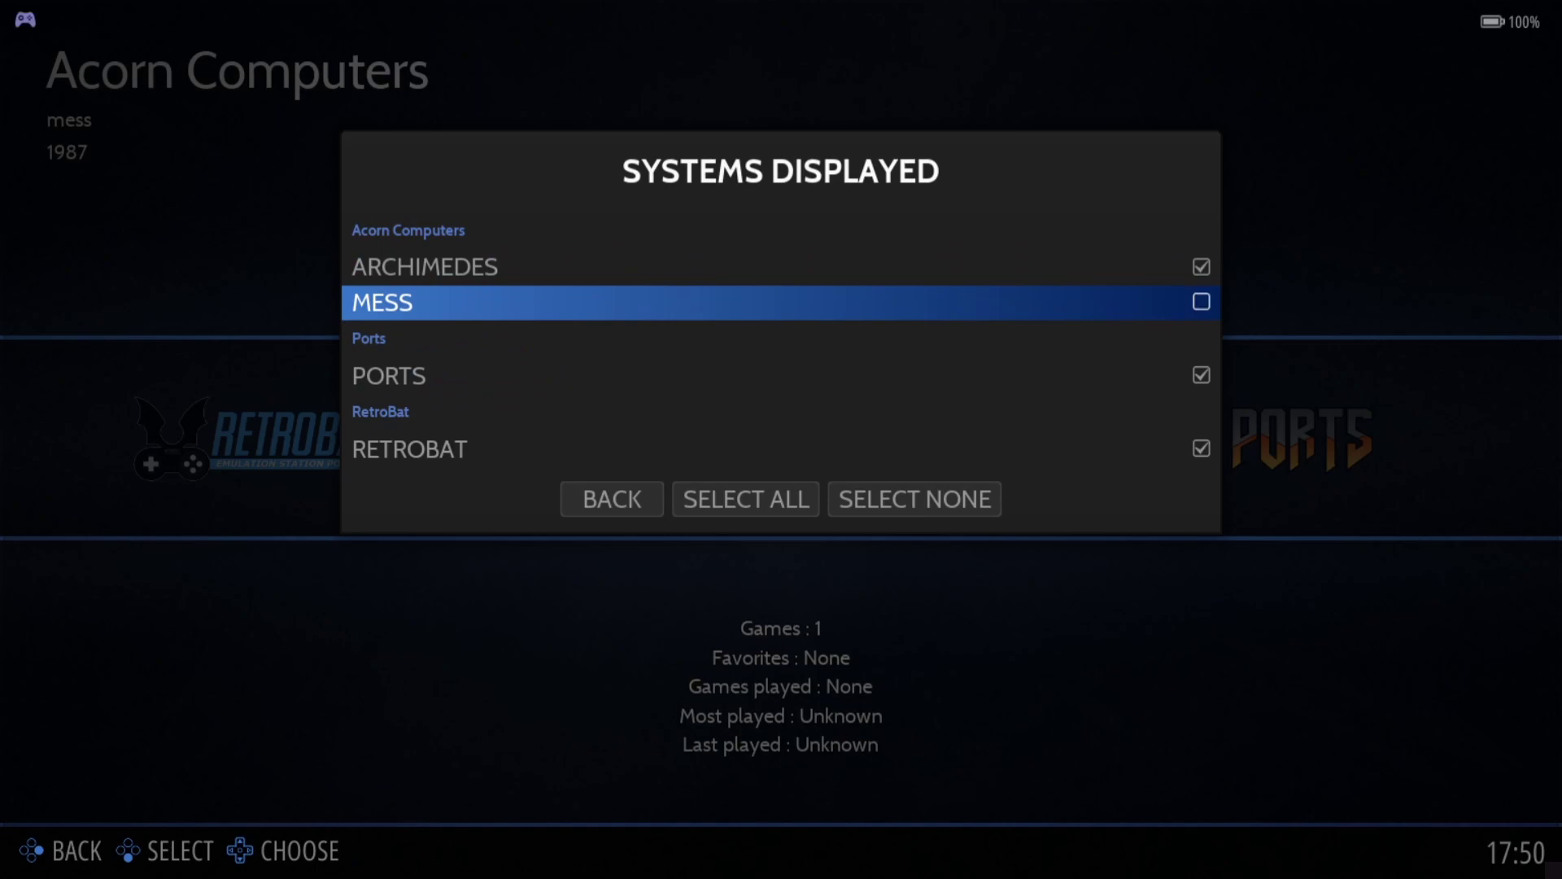
{"action": "key", "text": "Down"}
{"action": "key", "text": "Down"}
{"action": "key", "text": "Down"}
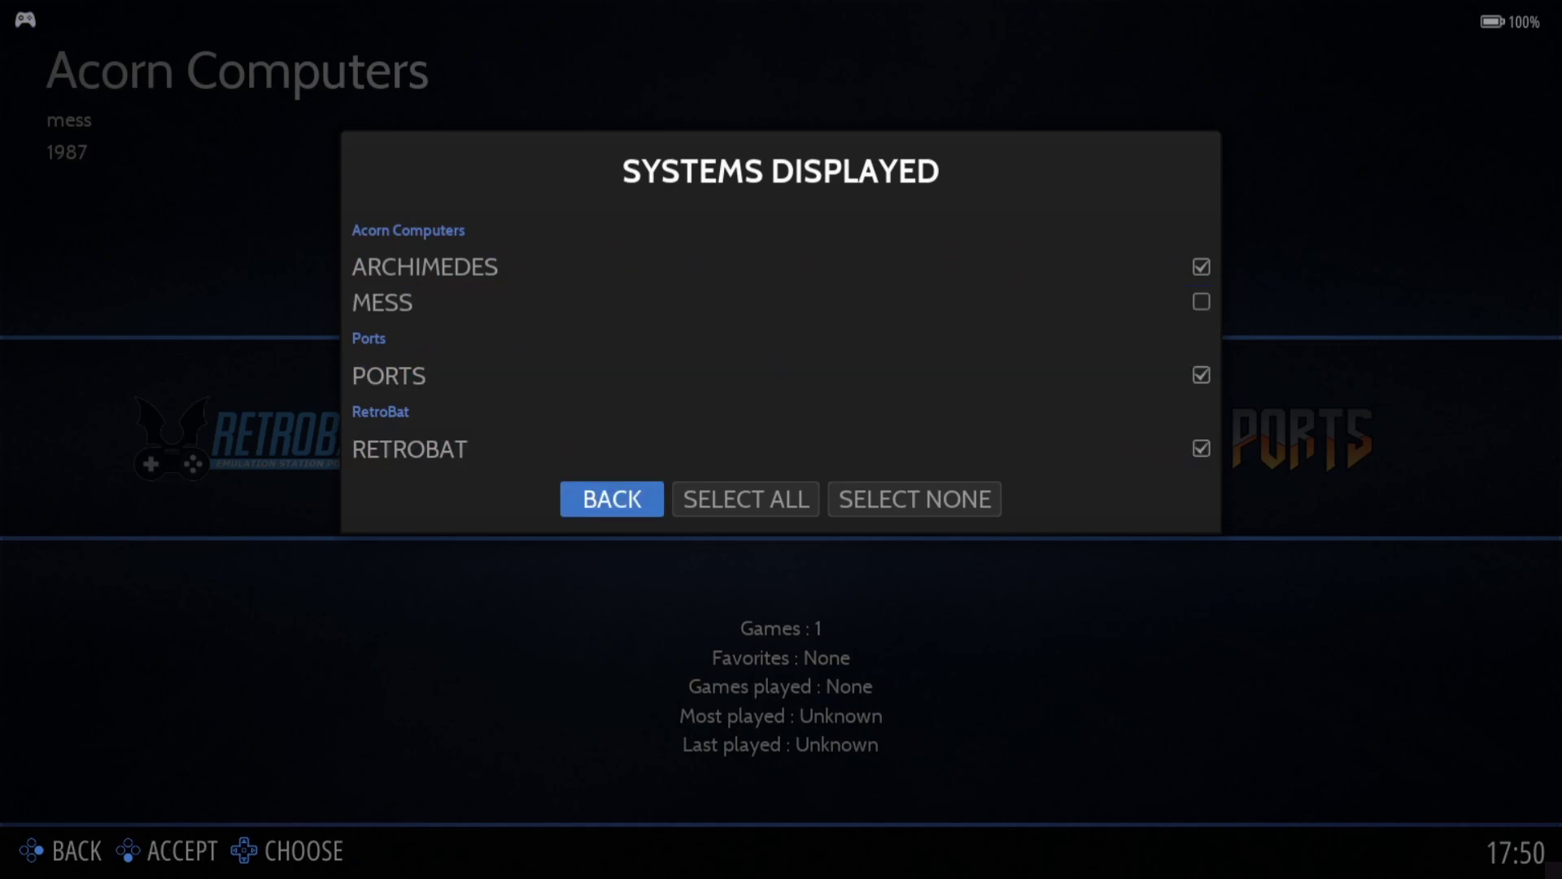
{"action": "key", "text": "Return"}
- Leave the game collection settings to apply the change and open the Archimedes game list
{"action": "key", "text": "Down"}
{"action": "key", "text": "Down"}
{"action": "key", "text": "Down"}
{"action": "key", "text": "Down"}
{"action": "key", "text": "Down"}
{"action": "key", "text": "Down"}
{"action": "key", "text": "Down"}
{"action": "key", "text": "Down"}
{"action": "key", "text": "Down"}
{"action": "key", "text": "Down"}
{"action": "key", "text": "Down"}
{"action": "key", "text": "Down"}
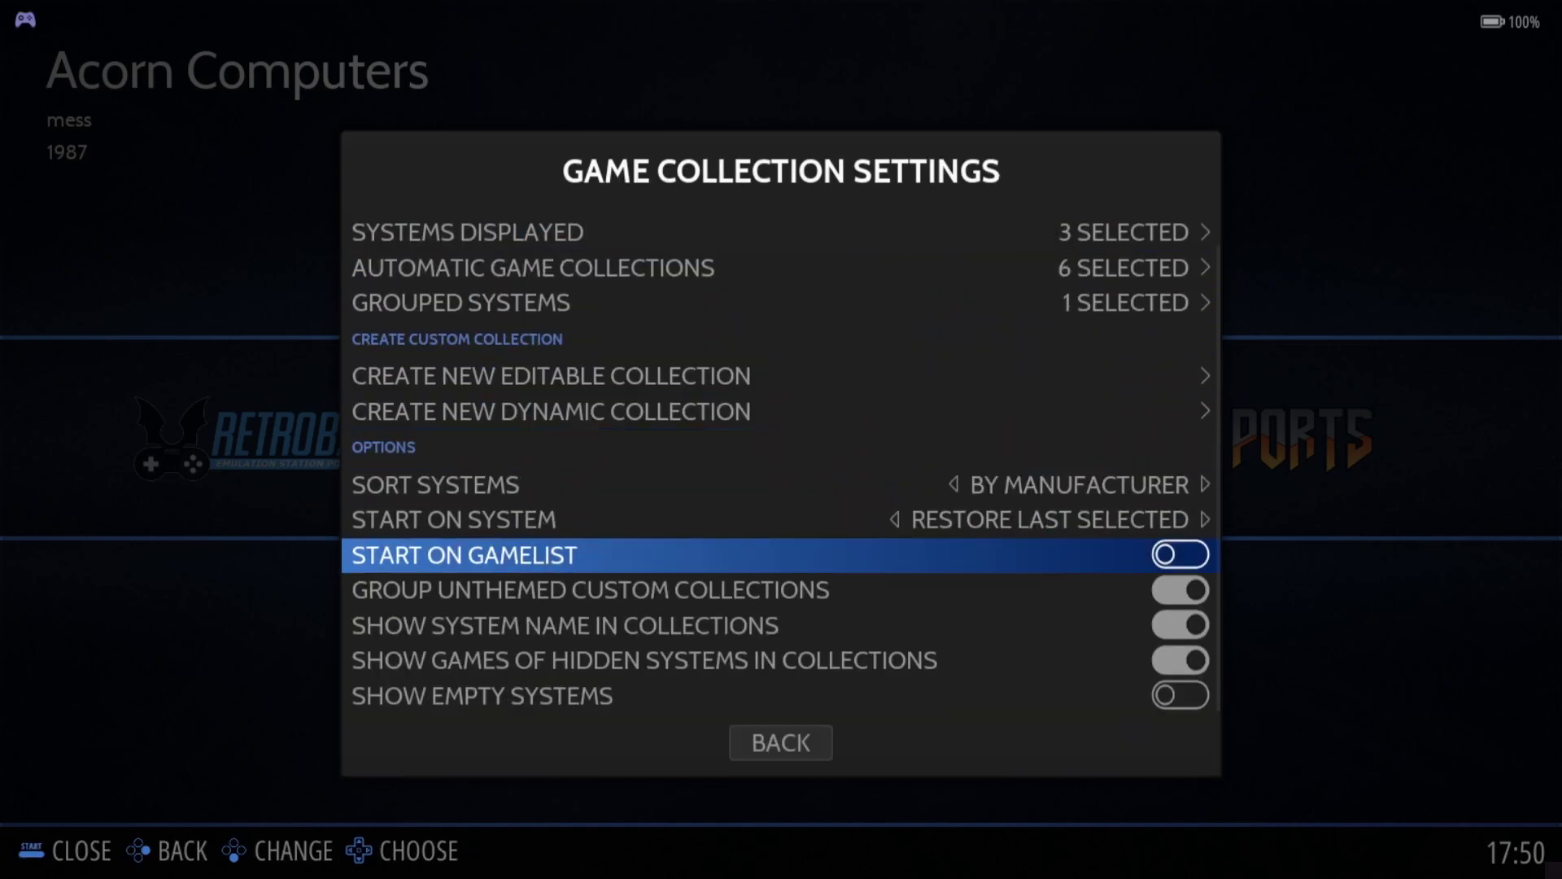
{"action": "key", "text": "Return"}
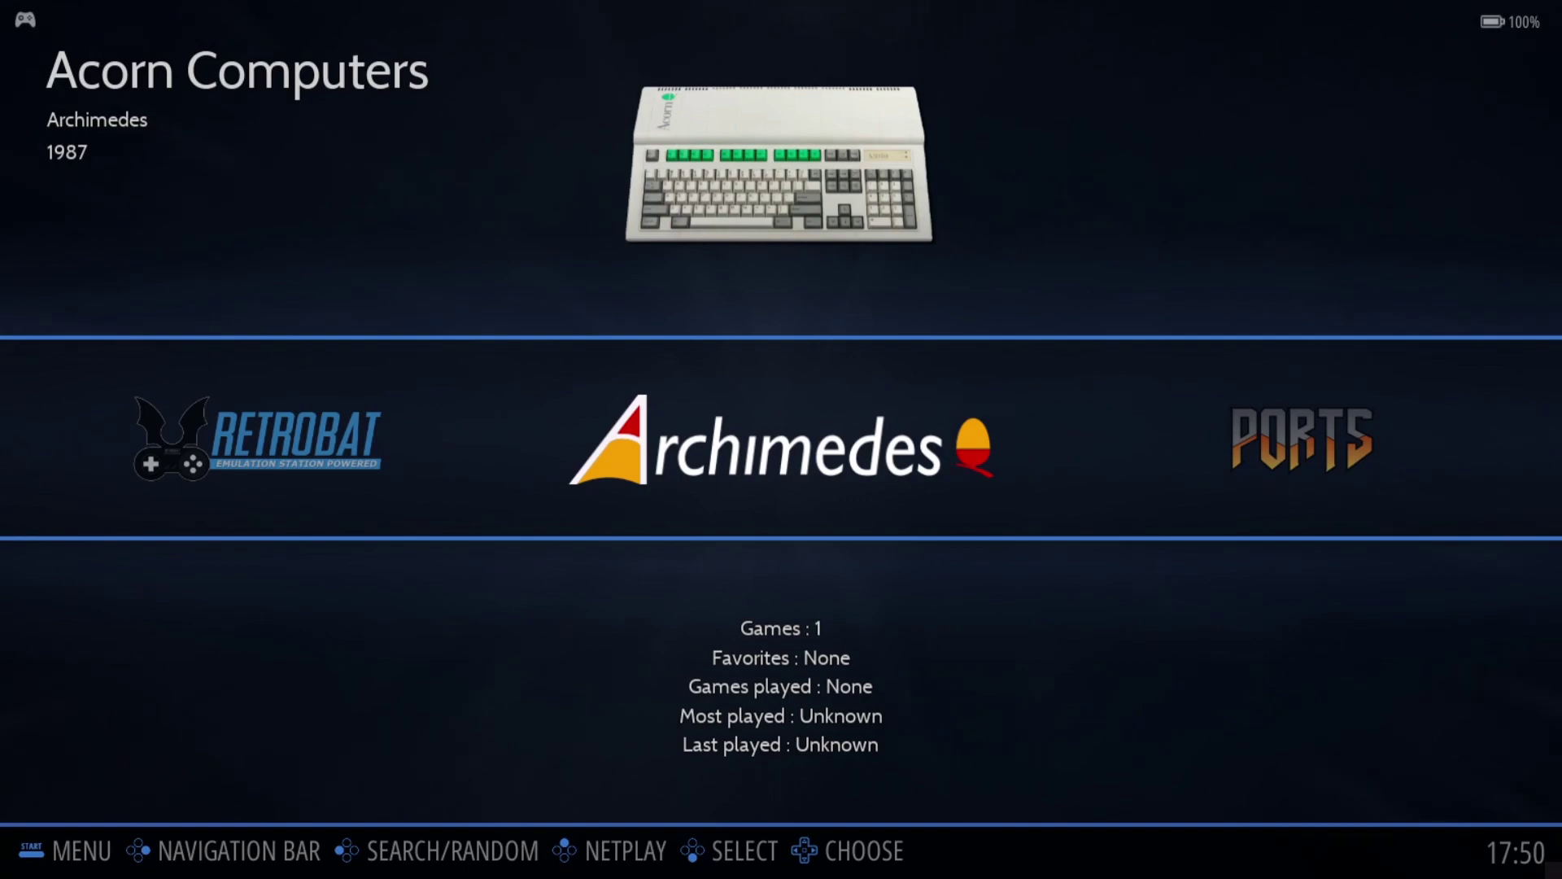
{"action": "key", "text": "Return"}
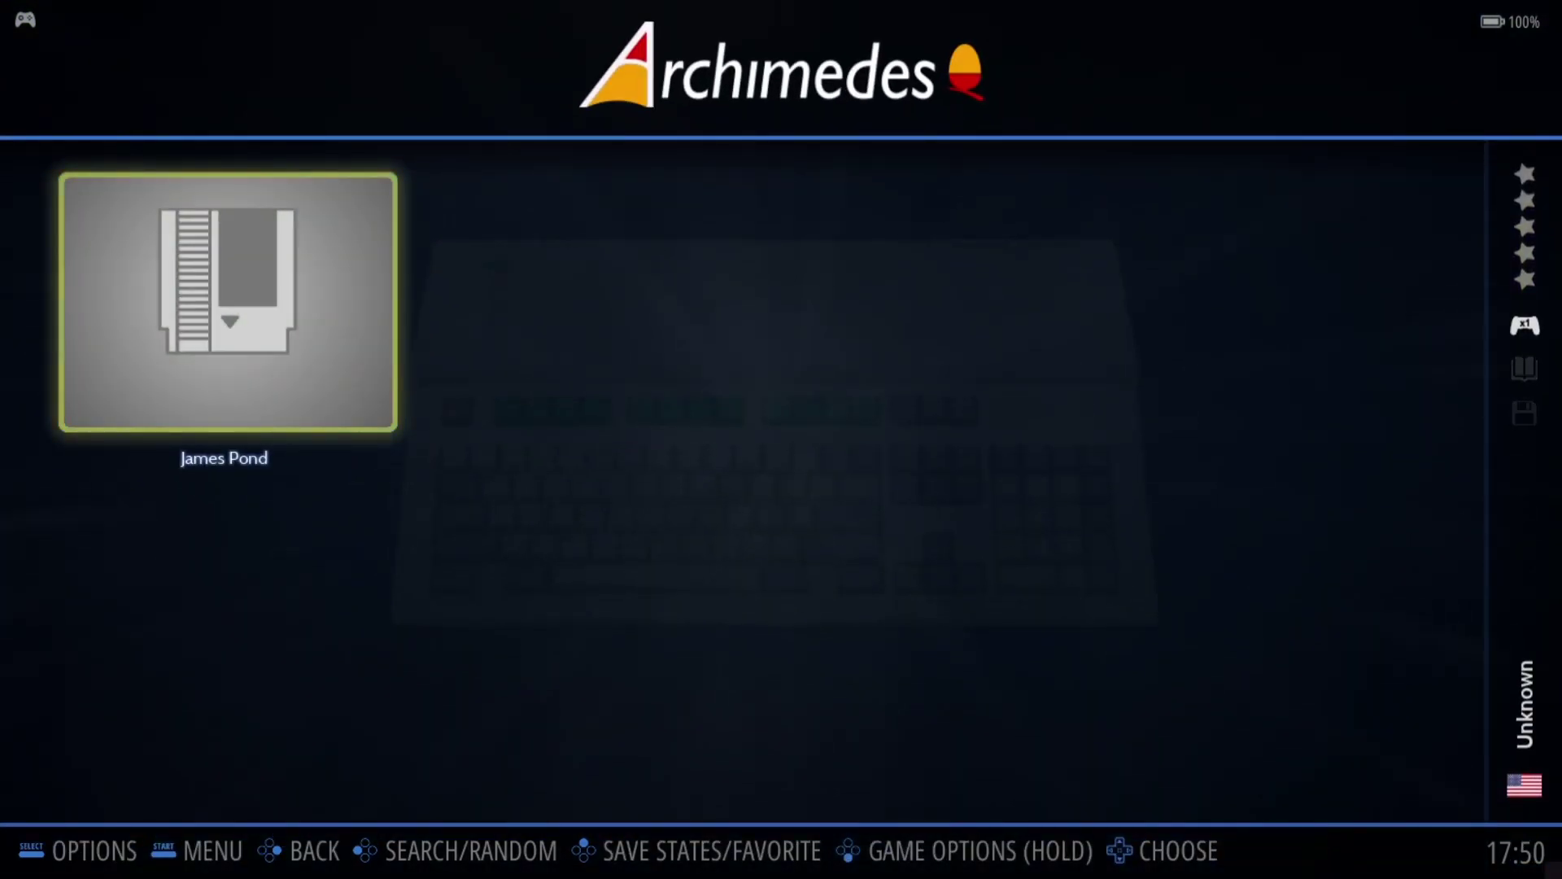
- Scrape missing media for the Archimedes system from ScreenScraper, covering games missing any media and ignoring those scraped in the last 15 days
{"action": "key", "text": "Escape"}
{"action": "key", "text": "Down"}
{"action": "key", "text": "Down"}
{"action": "key", "text": "Down"}
{"action": "key", "text": "Down"}
{"action": "key", "text": "Down"}
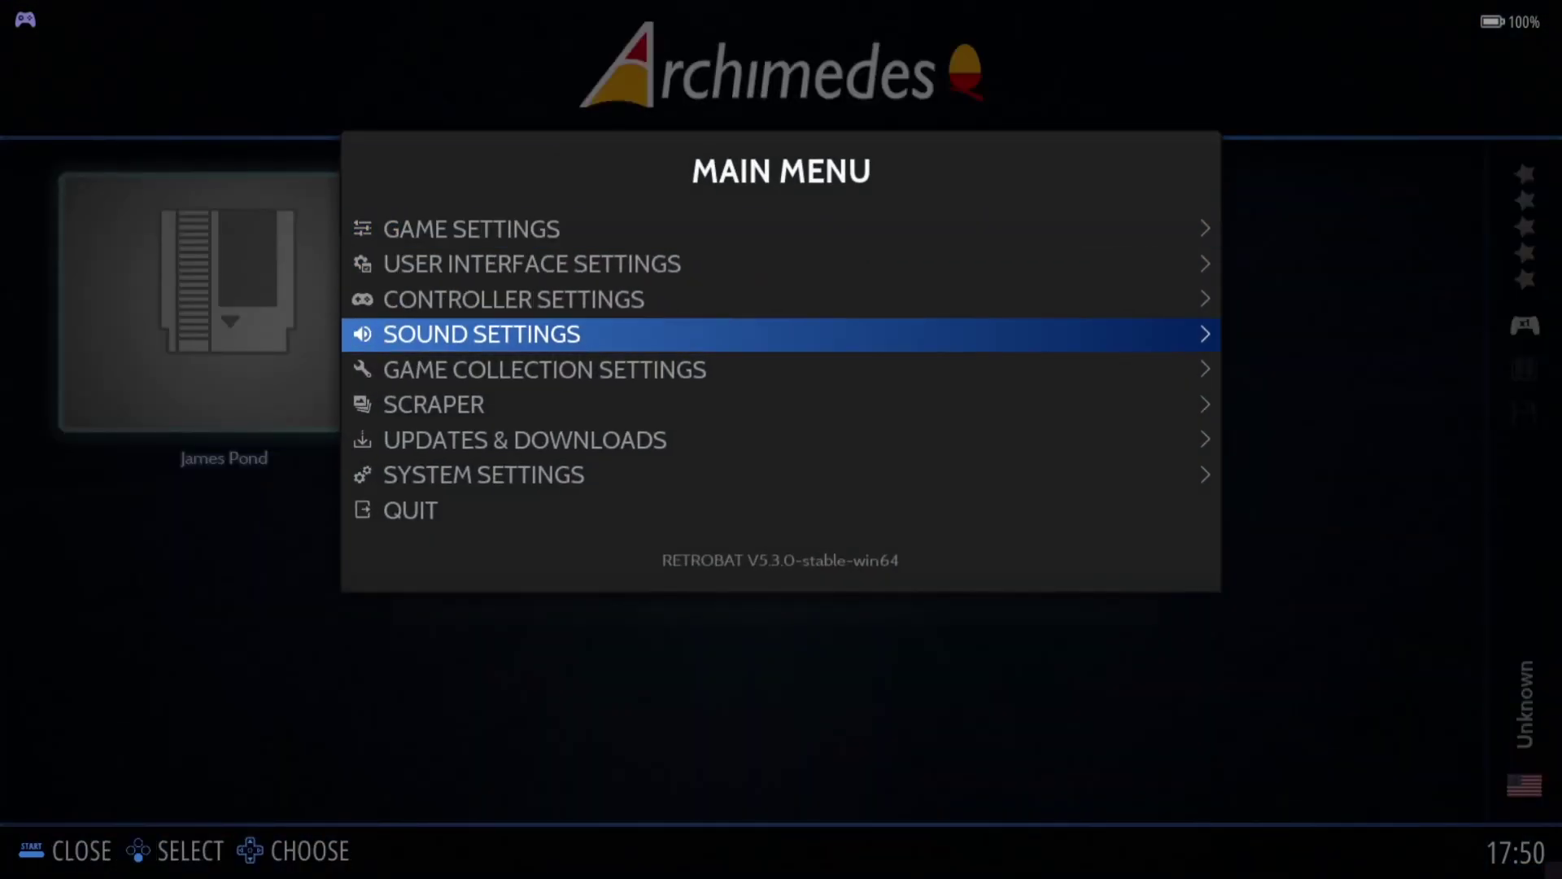
{"action": "key", "text": "Return"}
{"action": "key", "text": "Down"}
{"action": "key", "text": "Down"}
{"action": "key", "text": "Down"}
{"action": "key", "text": "Down"}
{"action": "key", "text": "Down"}
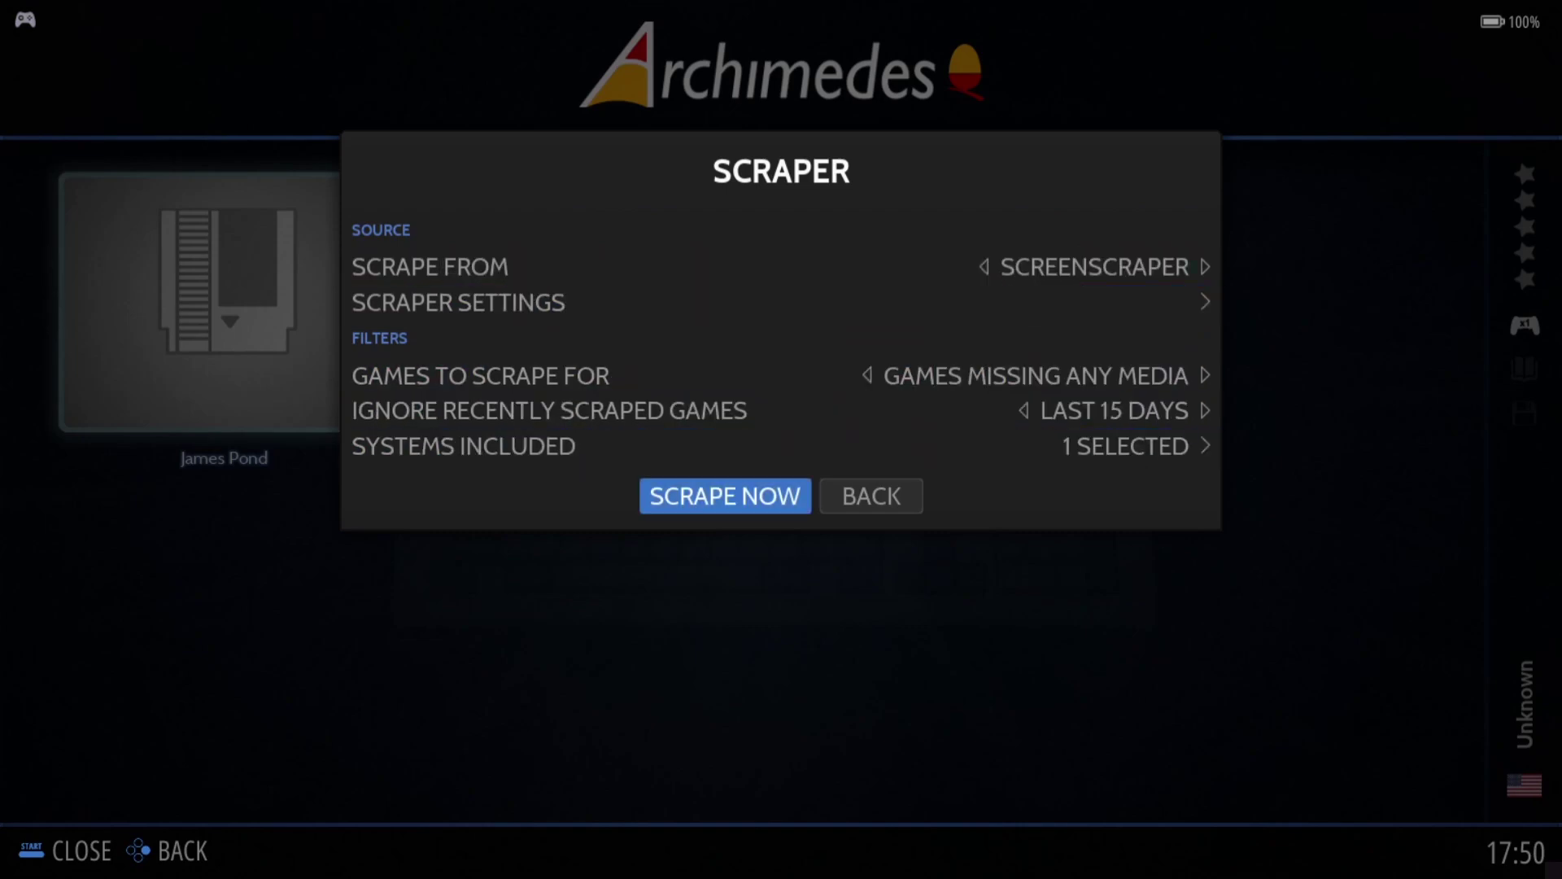
{"action": "key", "text": "Return"}
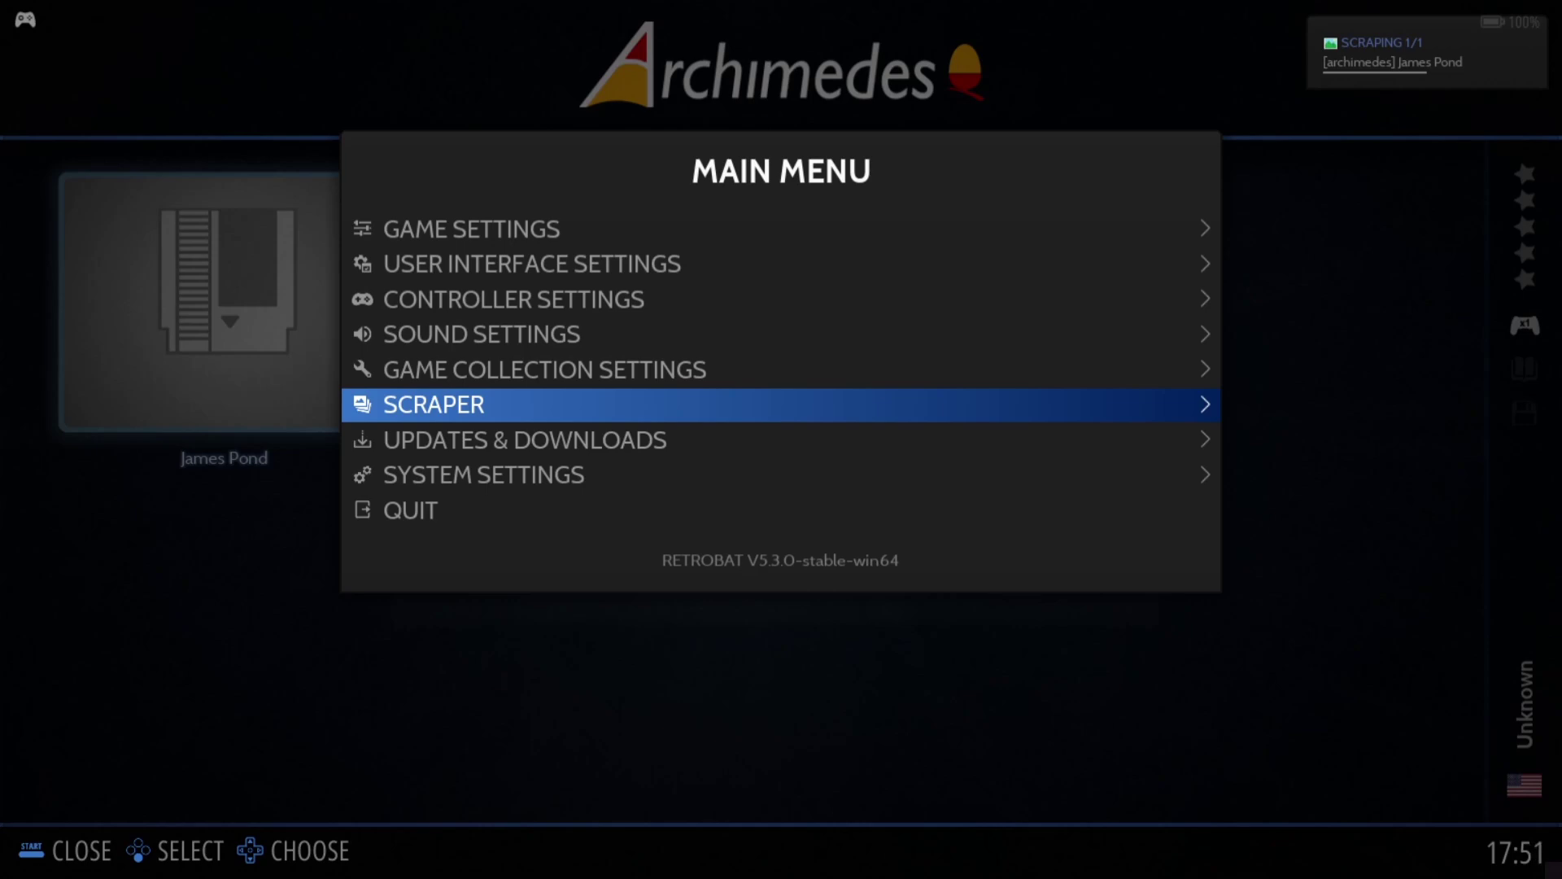
- Update the gamelists from the game settings to apply the scraped media
{"action": "key", "text": "Up"}
{"action": "key", "text": "Up"}
{"action": "key", "text": "Up"}
{"action": "key", "text": "Up"}
{"action": "key", "text": "Up"}
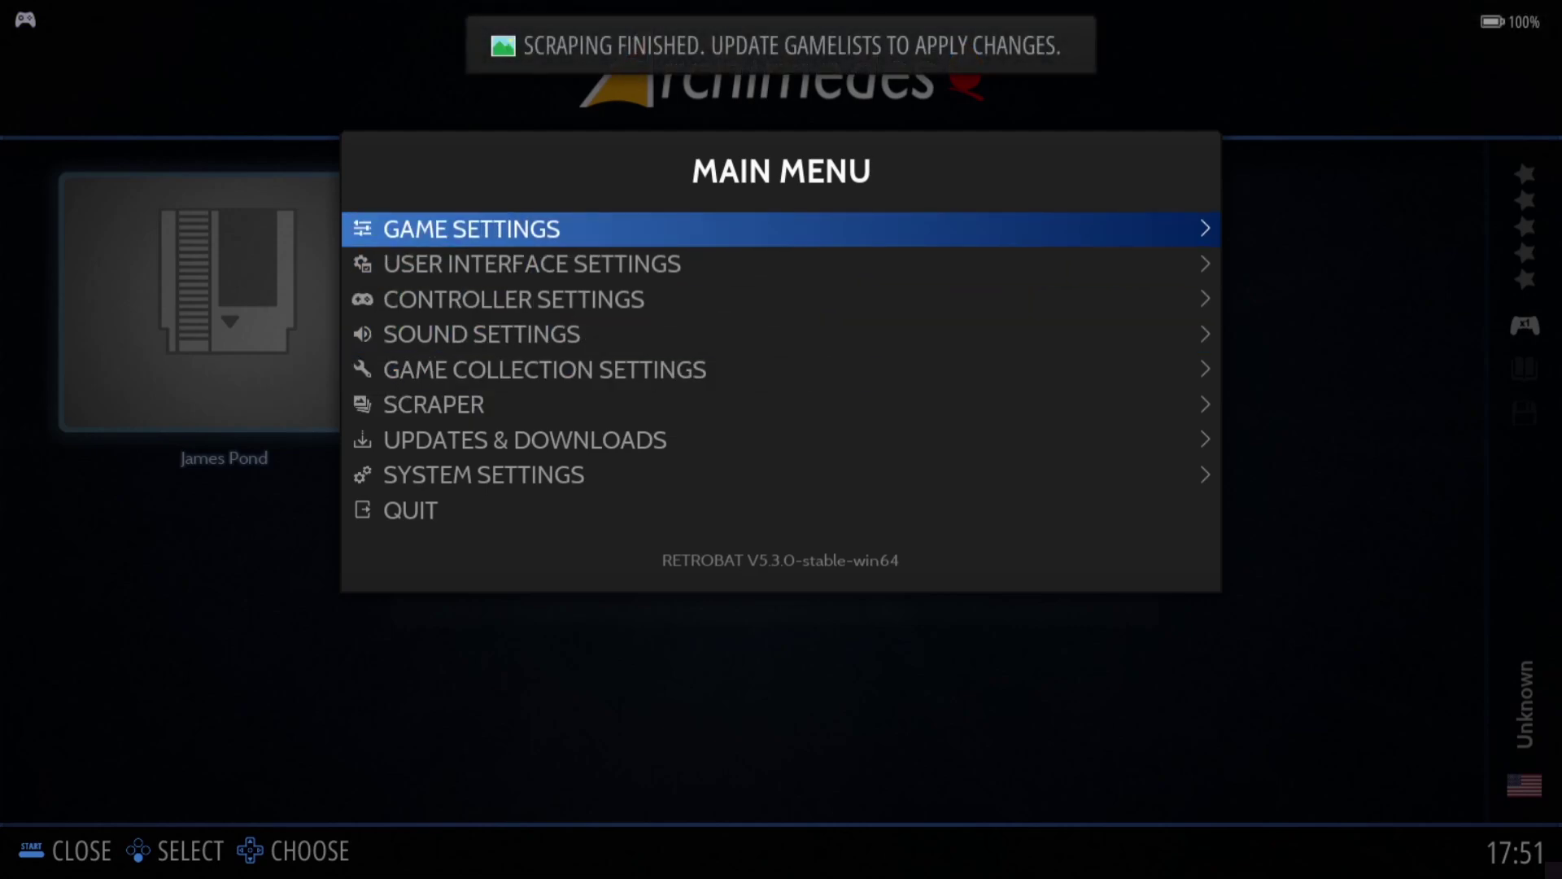
{"action": "key", "text": "Return"}
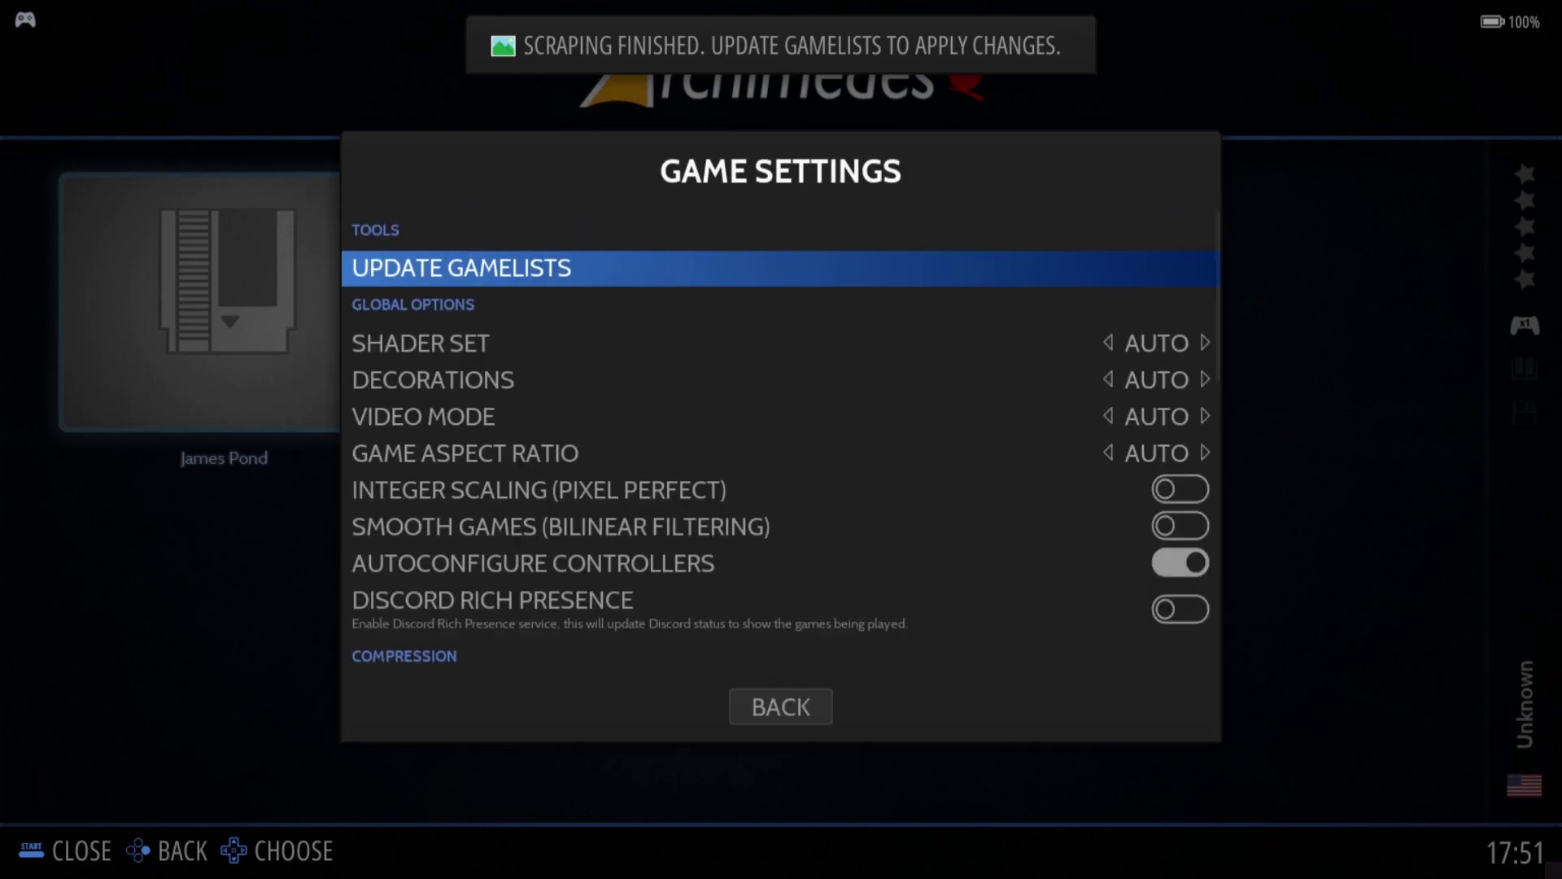
{"action": "key", "text": "Return"}
{"action": "key", "text": "Return"}
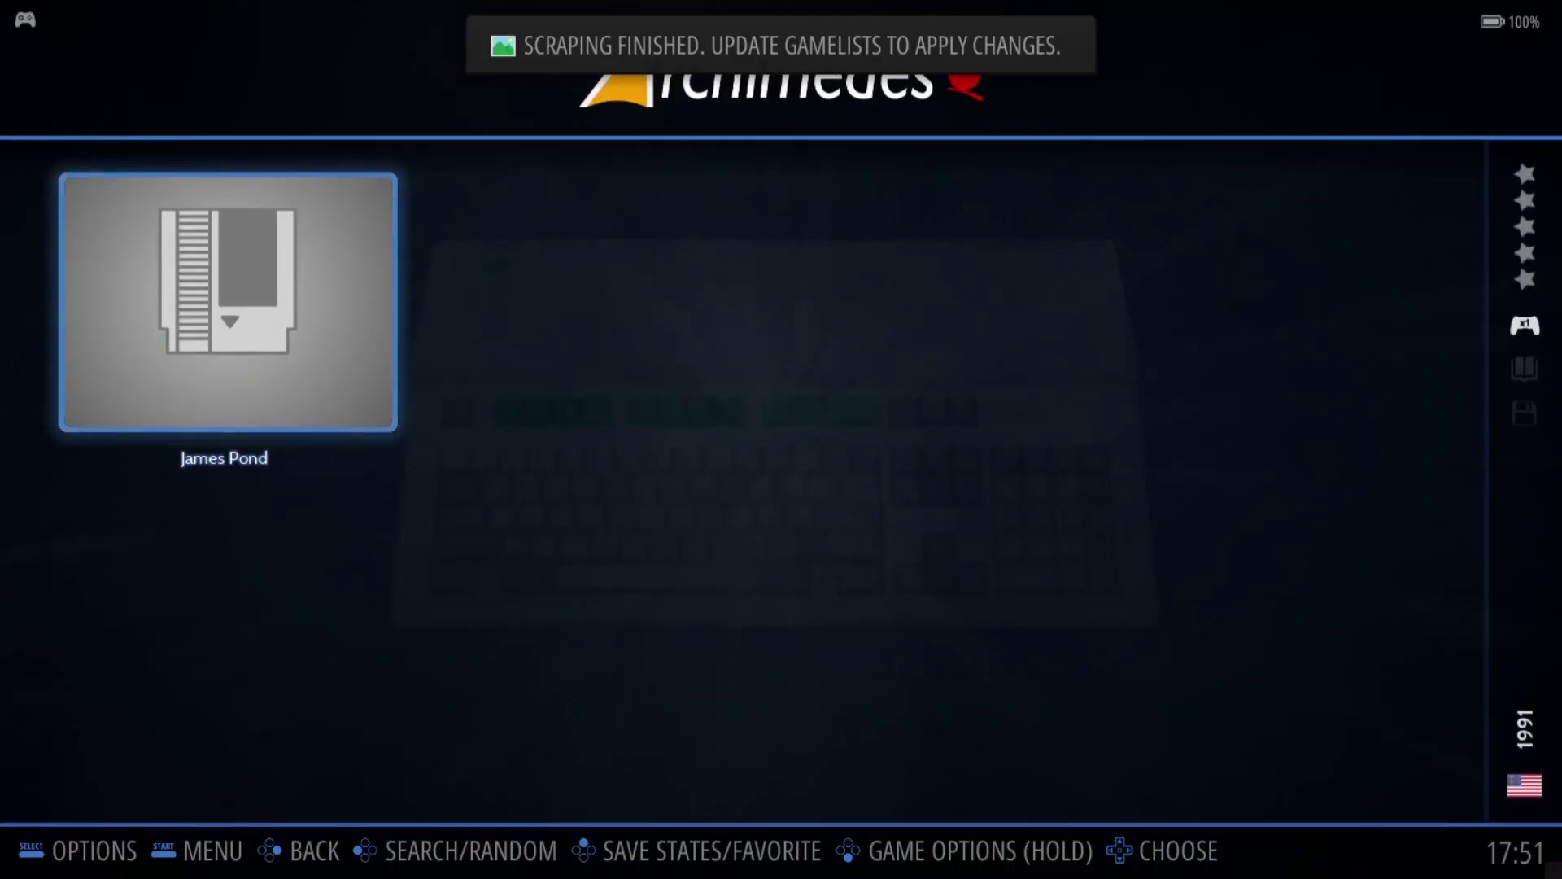
- Open the advanced system options for Archimedes from the game list's view options
{"action": "key", "text": "space"}
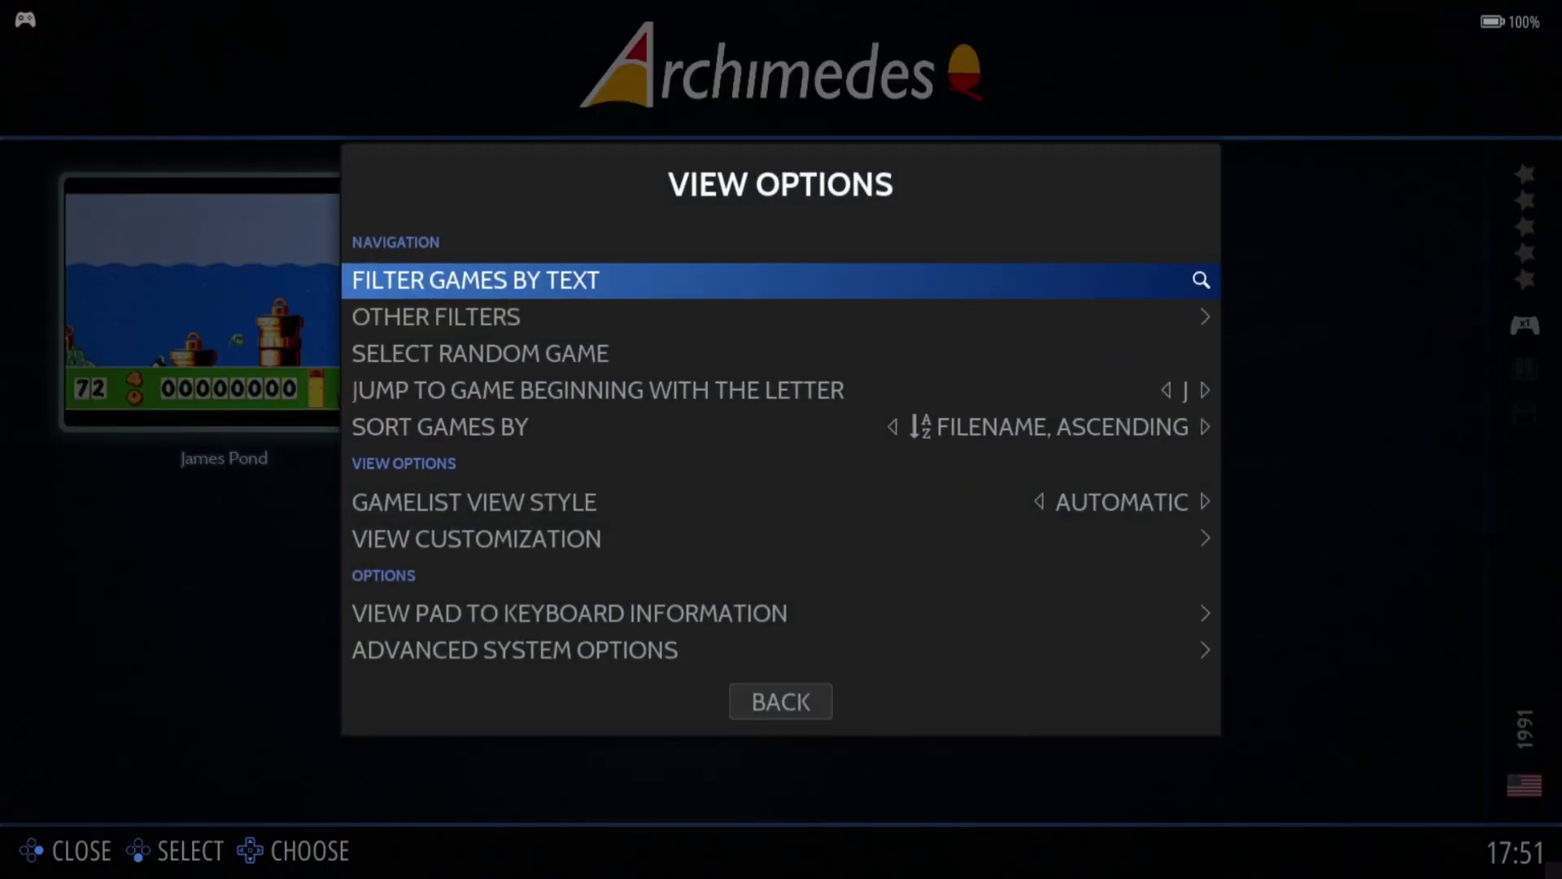
{"action": "key", "text": "Down"}
{"action": "key", "text": "Down"}
{"action": "key", "text": "Down"}
{"action": "key", "text": "Down"}
{"action": "key", "text": "Down"}
{"action": "key", "text": "Down"}
{"action": "key", "text": "Down"}
{"action": "key", "text": "Down"}
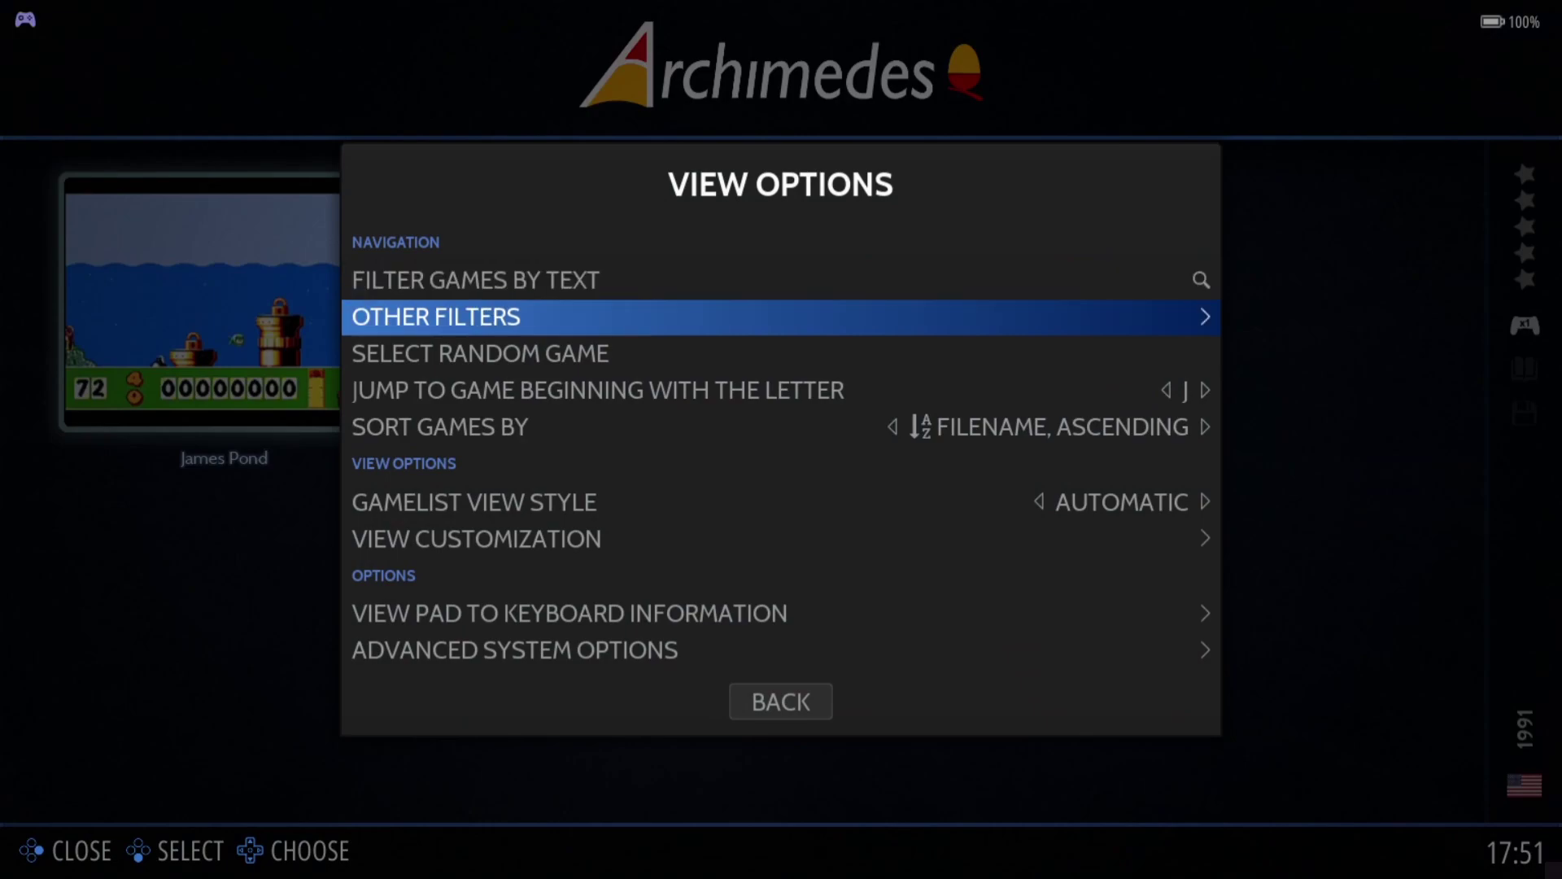
{"action": "key", "text": "Return"}
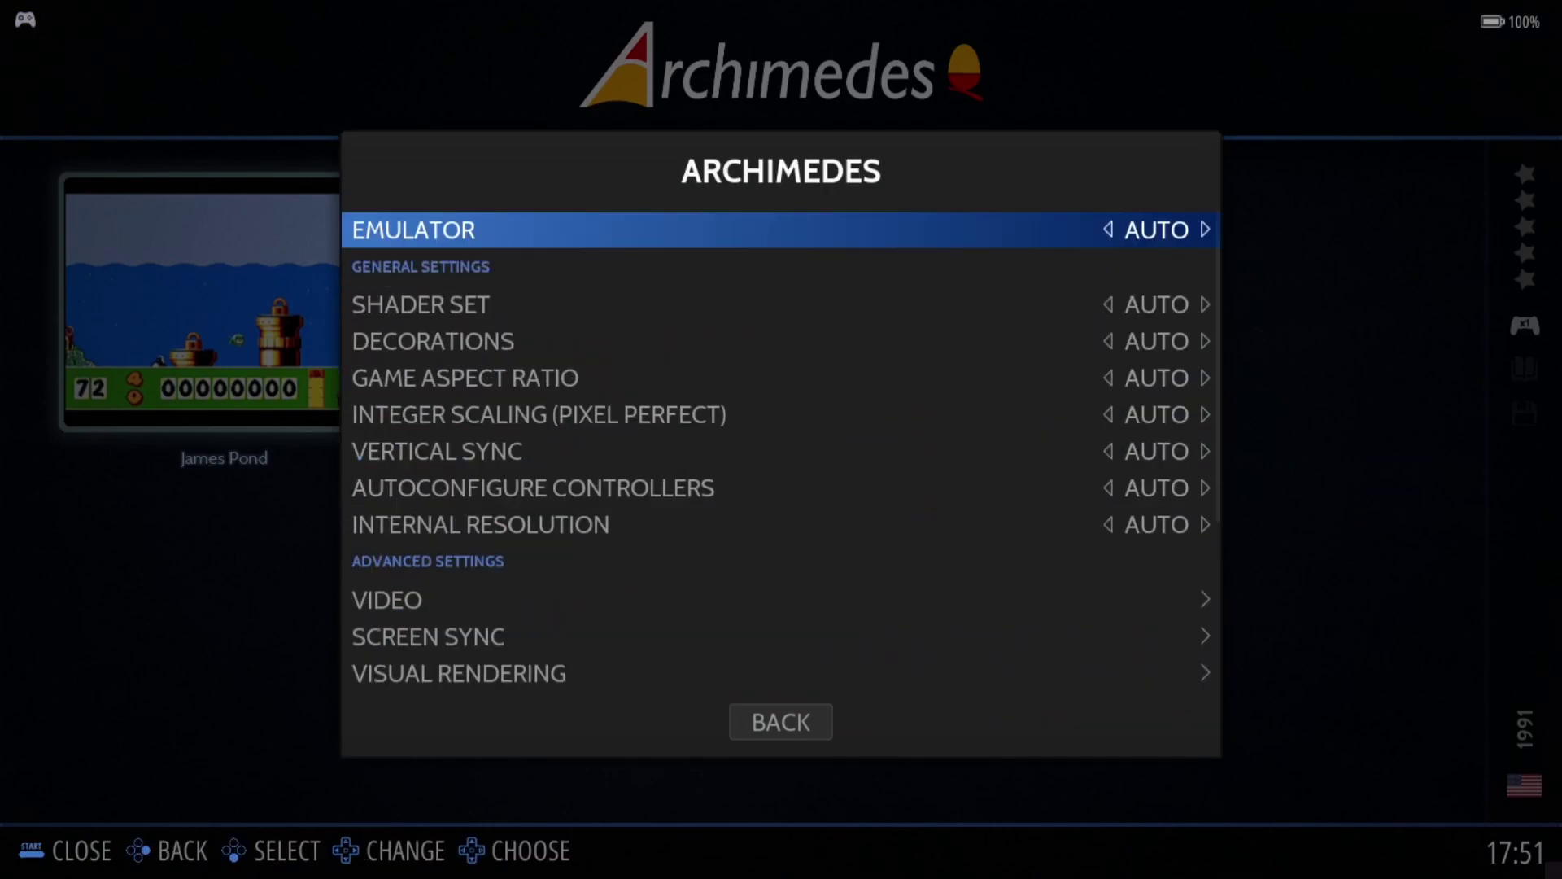
- Review the available Archimedes emulators and keep the emulator on Auto
{"action": "key", "text": "Return"}
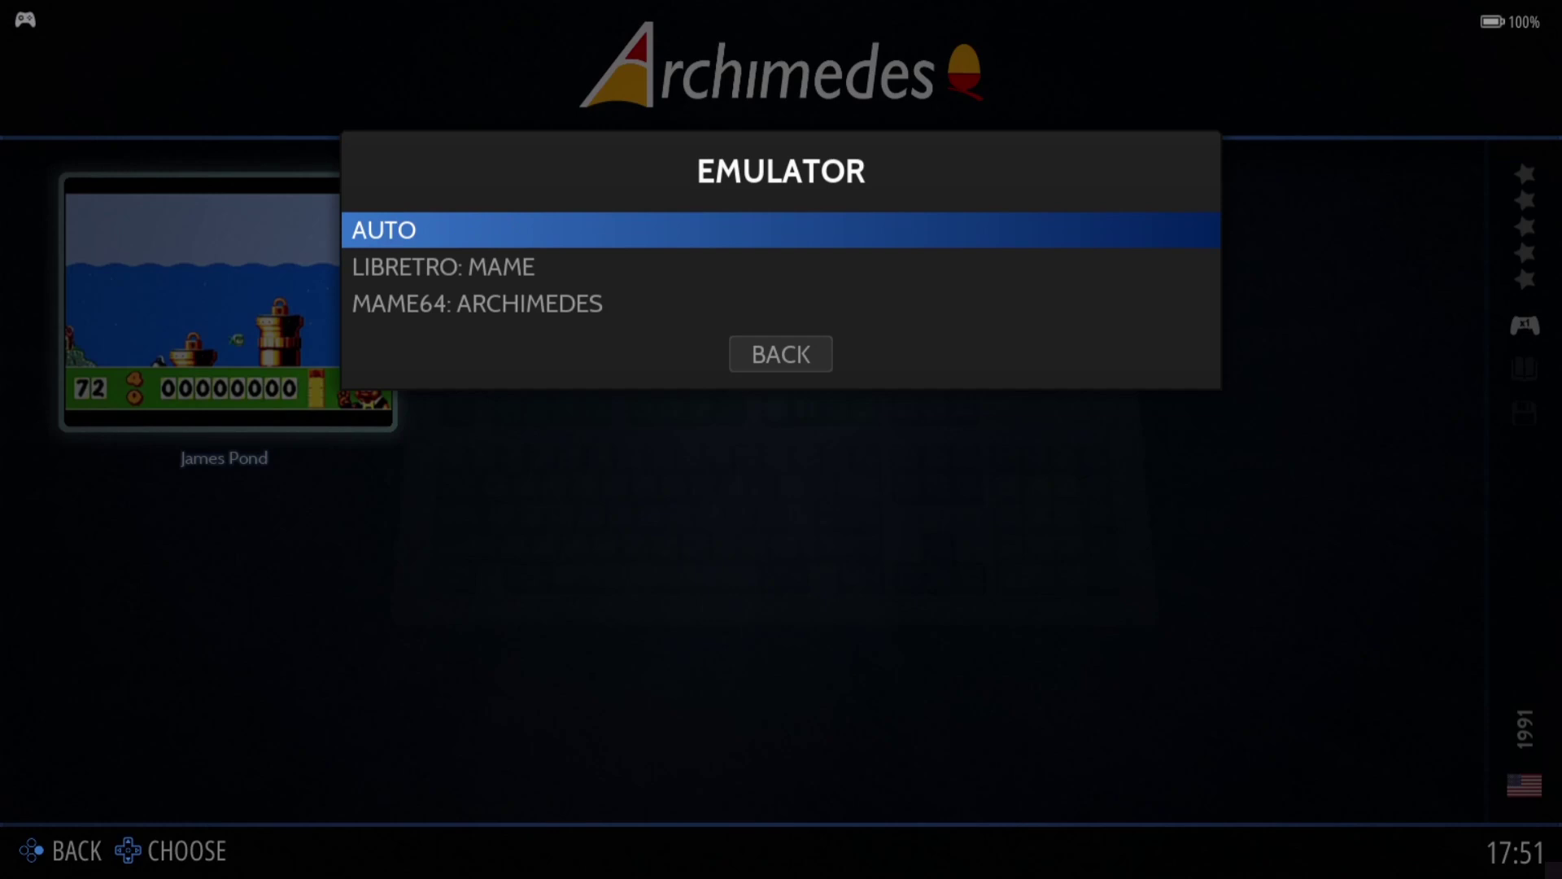
{"action": "key", "text": "Down"}
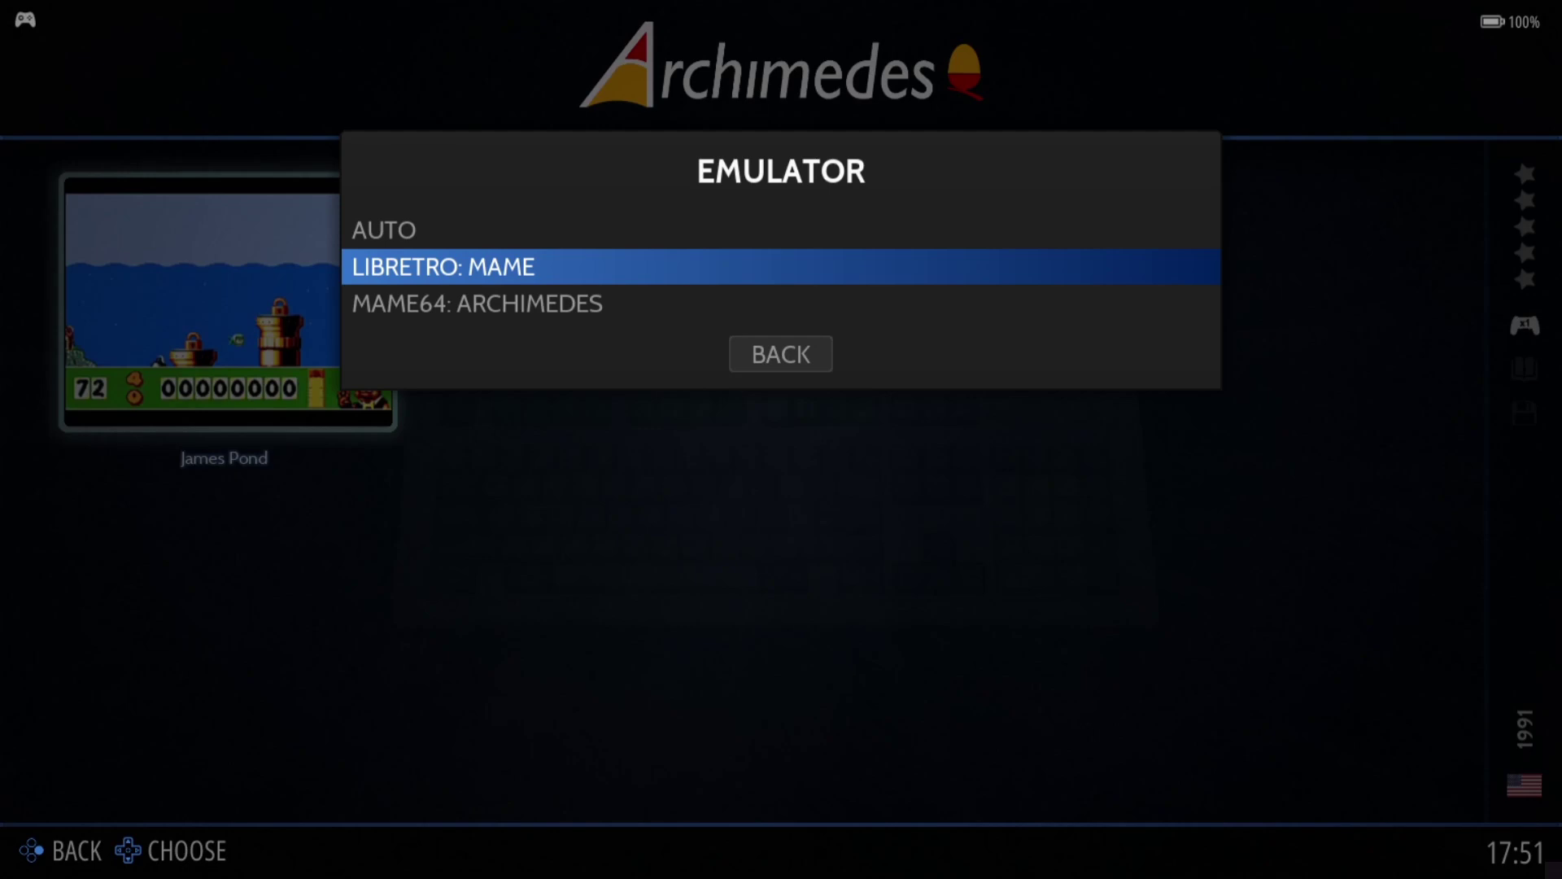
{"action": "key", "text": "Up"}
{"action": "key", "text": "Return"}
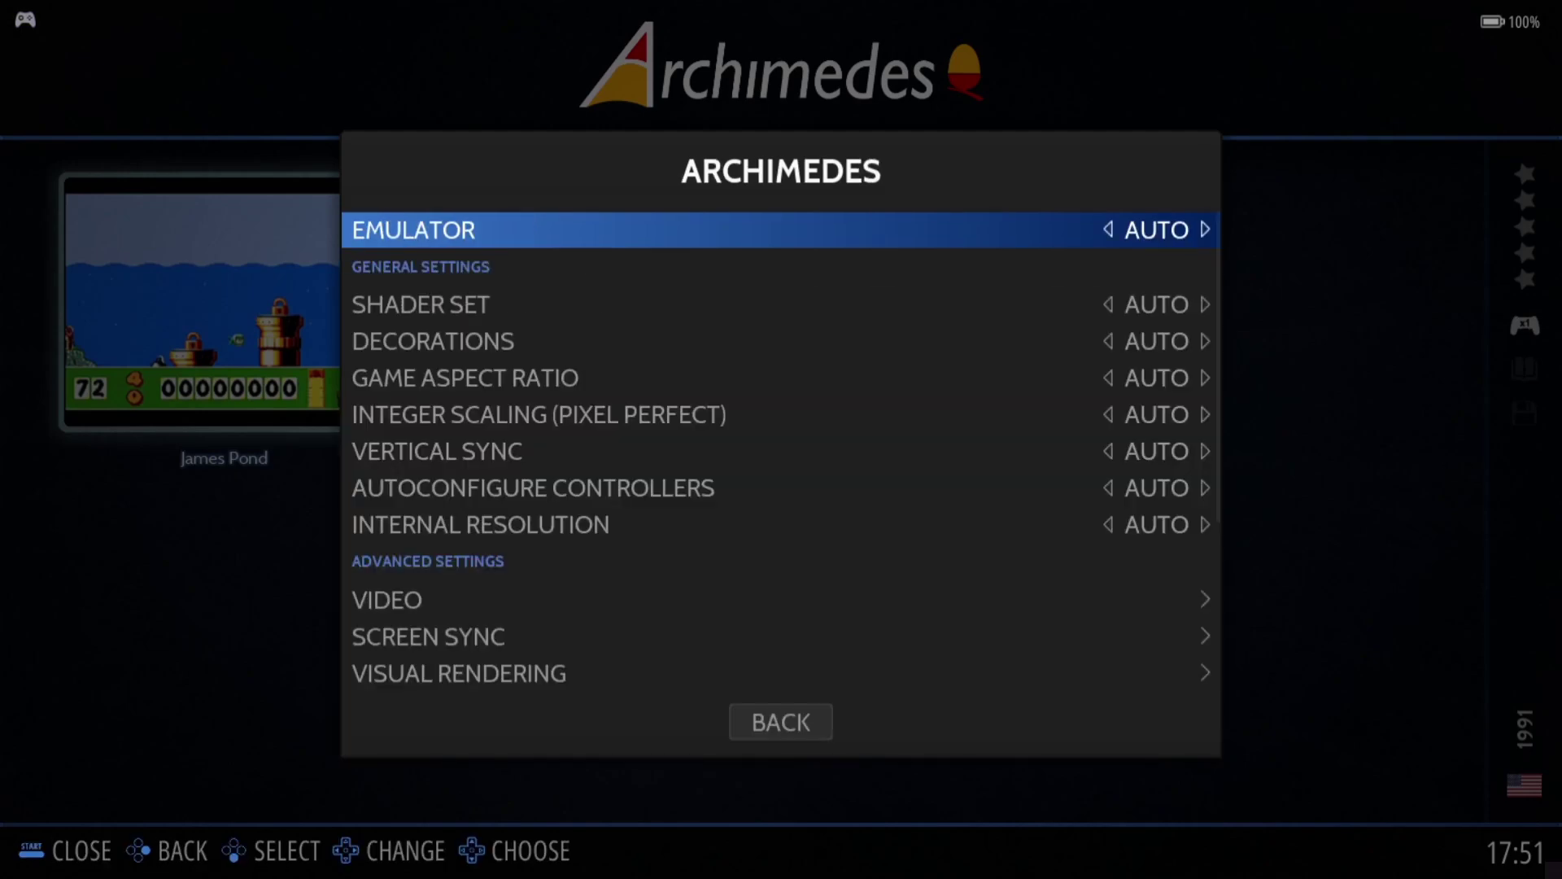
- Open the Archimedes PadToKey profile for editing
{"action": "key", "text": "Down"}
{"action": "key", "text": "Down"}
{"action": "key", "text": "Down"}
{"action": "key", "text": "Up"}
{"action": "key", "text": "Up"}
{"action": "key", "text": "Up"}
{"action": "key", "text": "Up"}
{"action": "key", "text": "Up"}
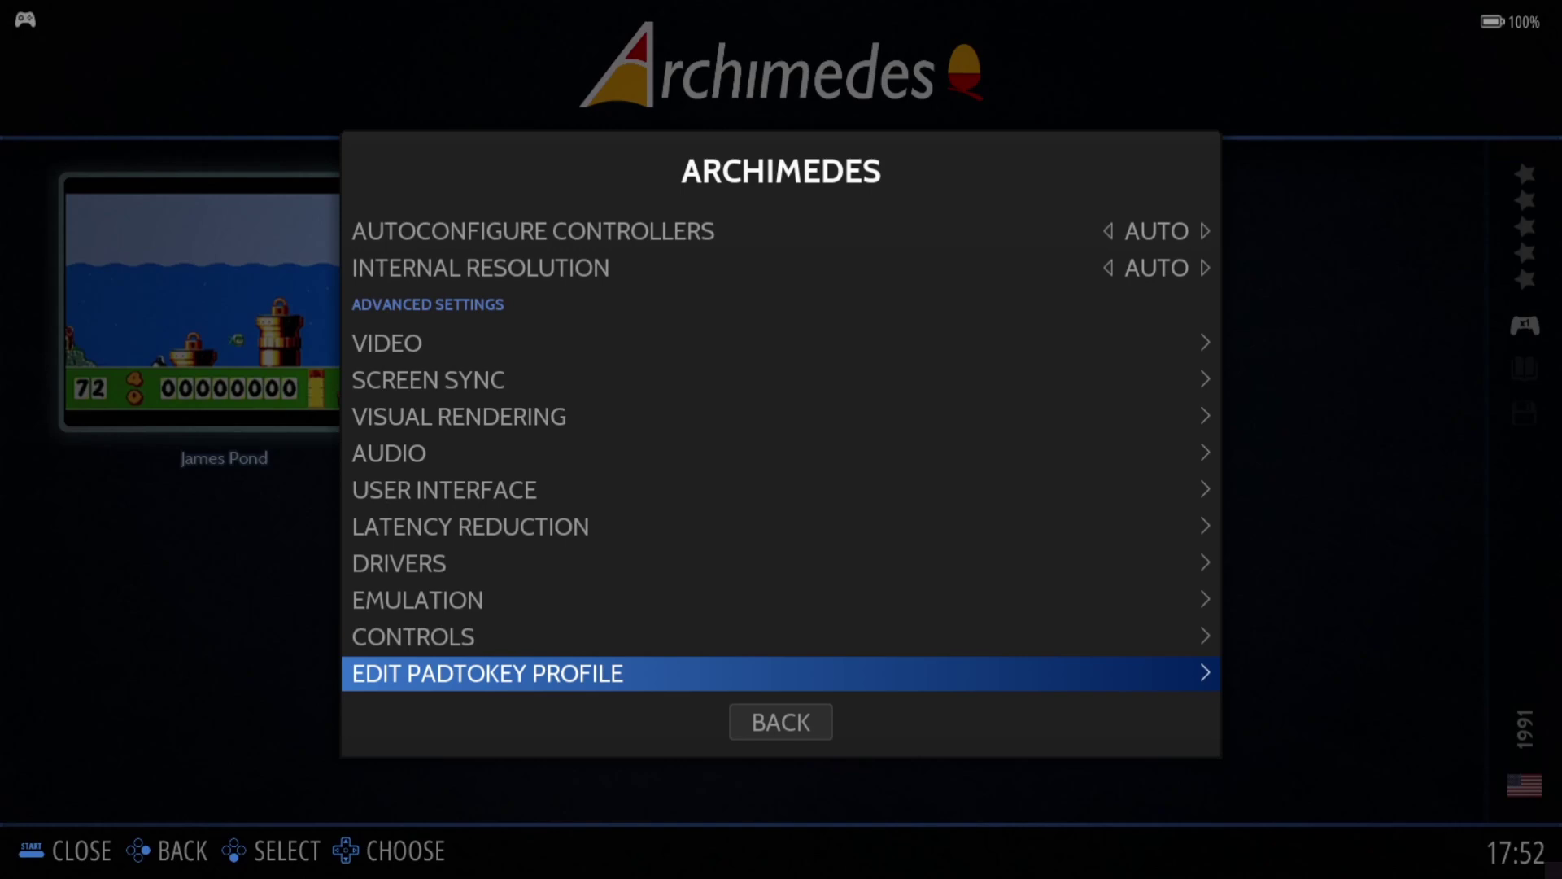
{"action": "key", "text": "Return"}
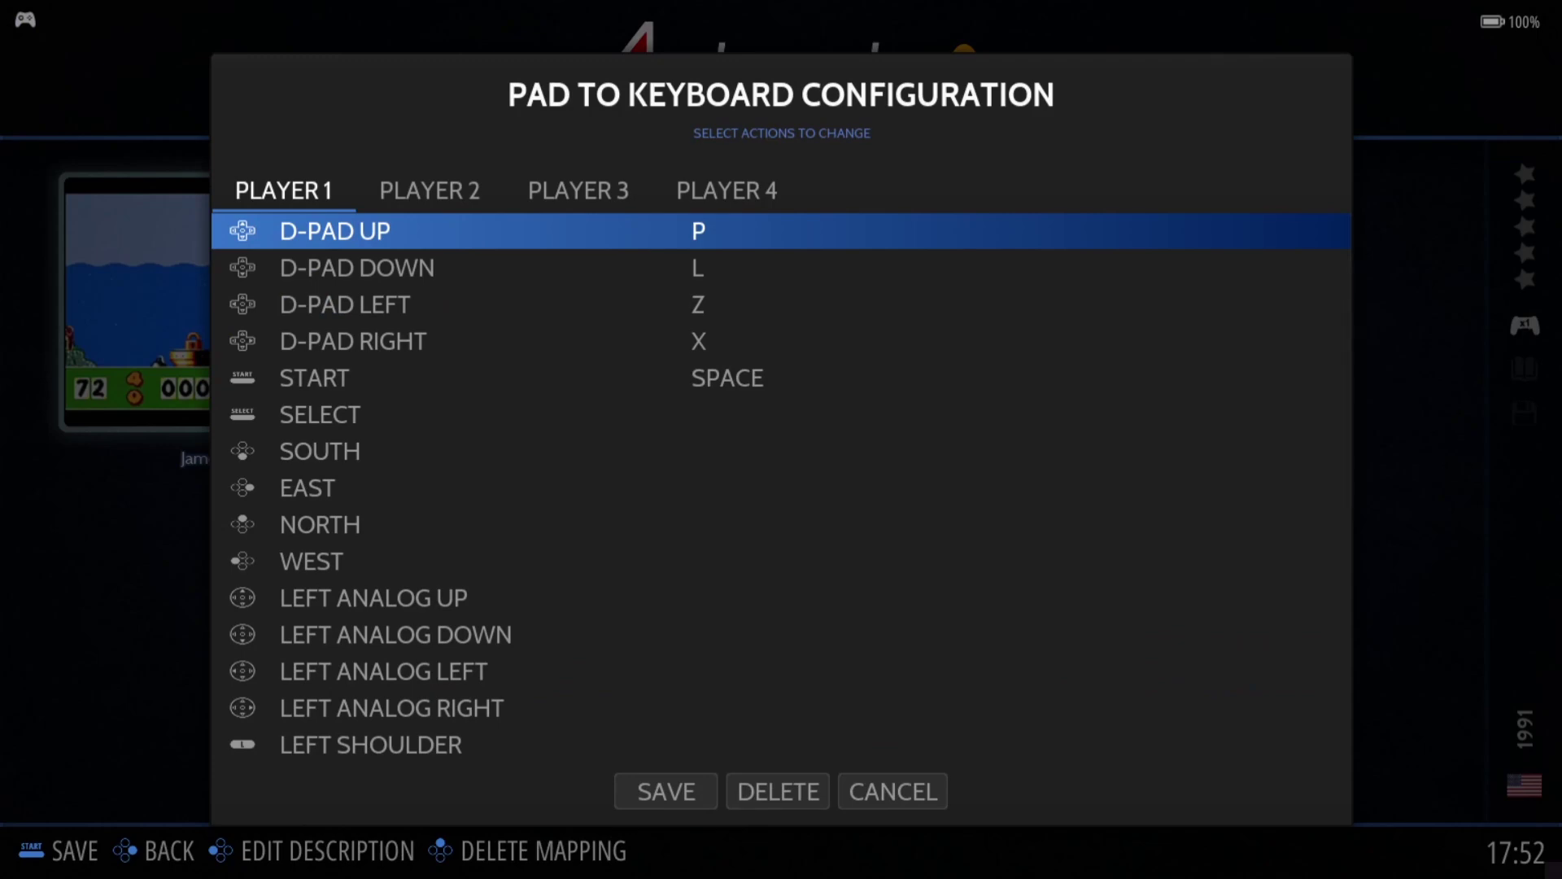
- Map Player 1's D-pad up to the P key in the pad-to-keyboard configuration
{"action": "key", "text": "Down"}
{"action": "key", "text": "Return"}
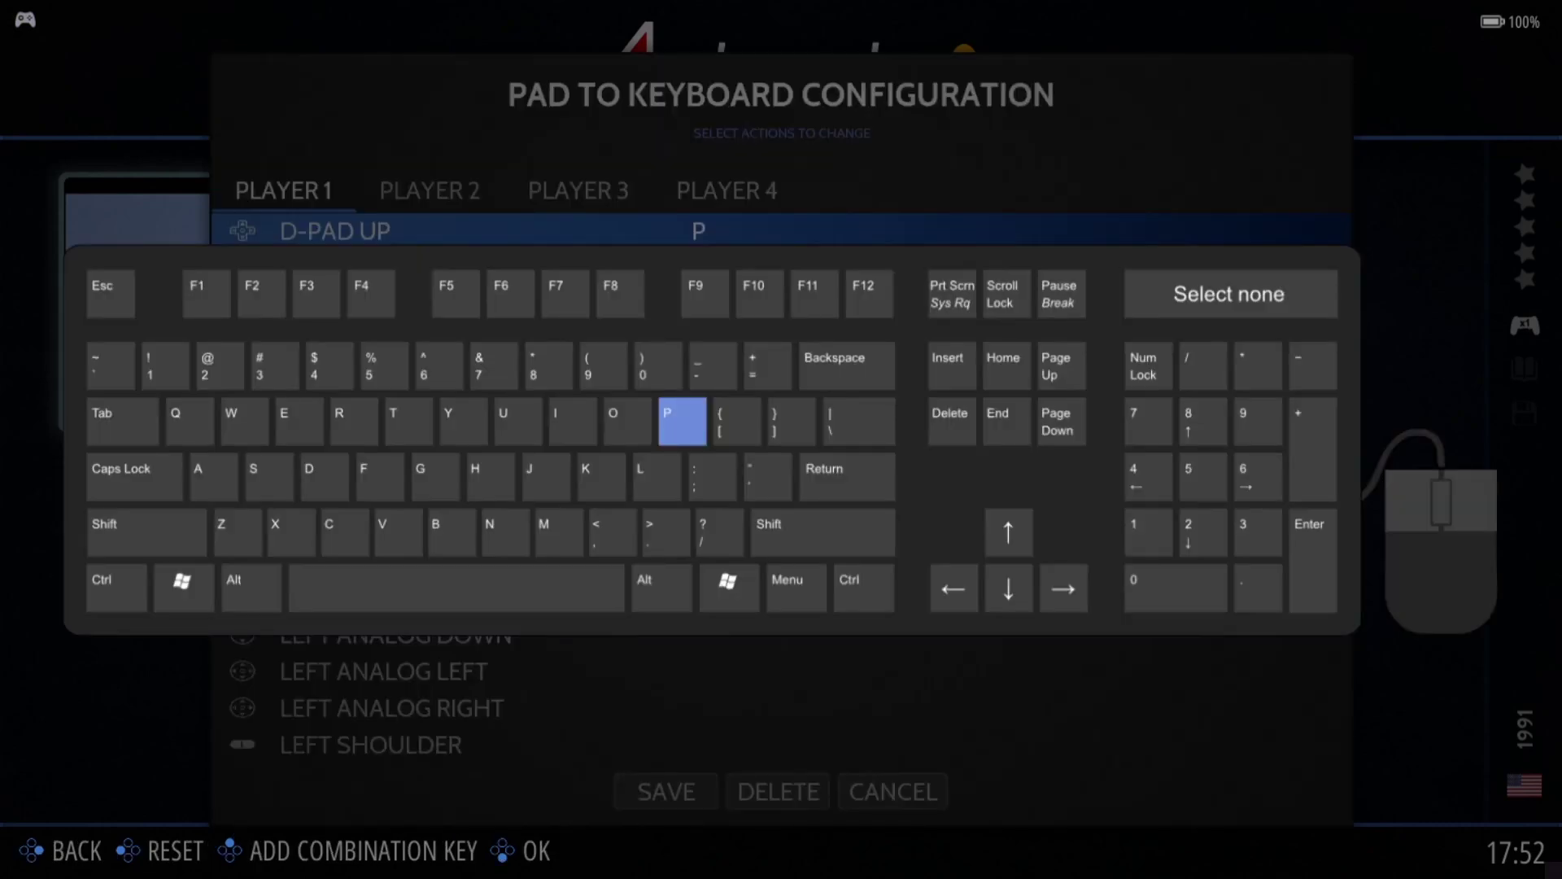
{"action": "key", "text": "Down"}
{"action": "key", "text": "Left"}
{"action": "key", "text": "Up"}
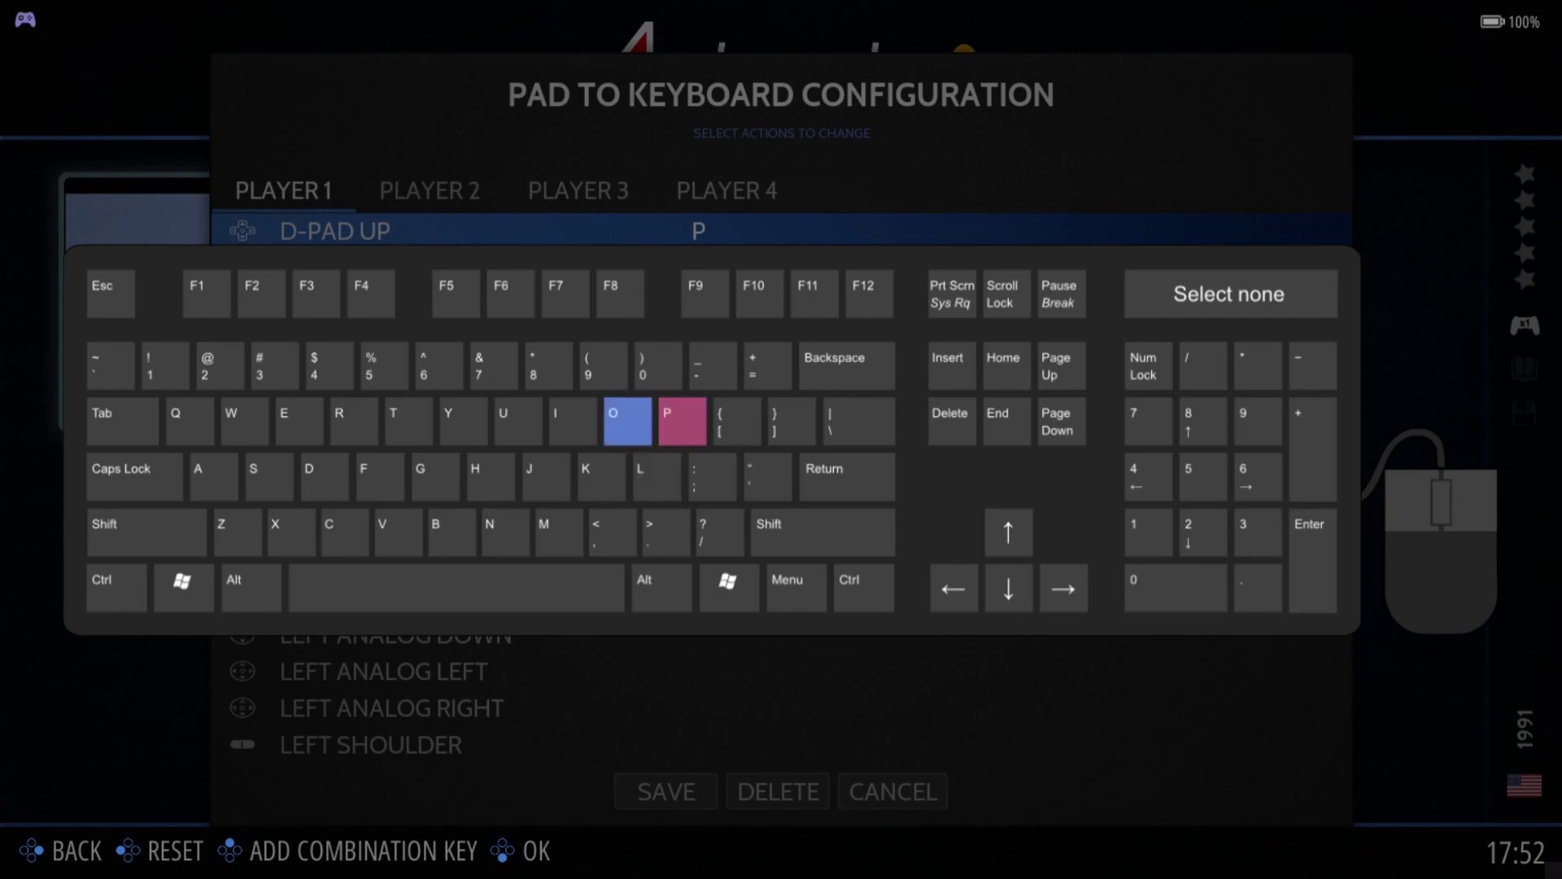
{"action": "key", "text": "Left"}
{"action": "key", "text": "Right"}
{"action": "key", "text": "Right"}
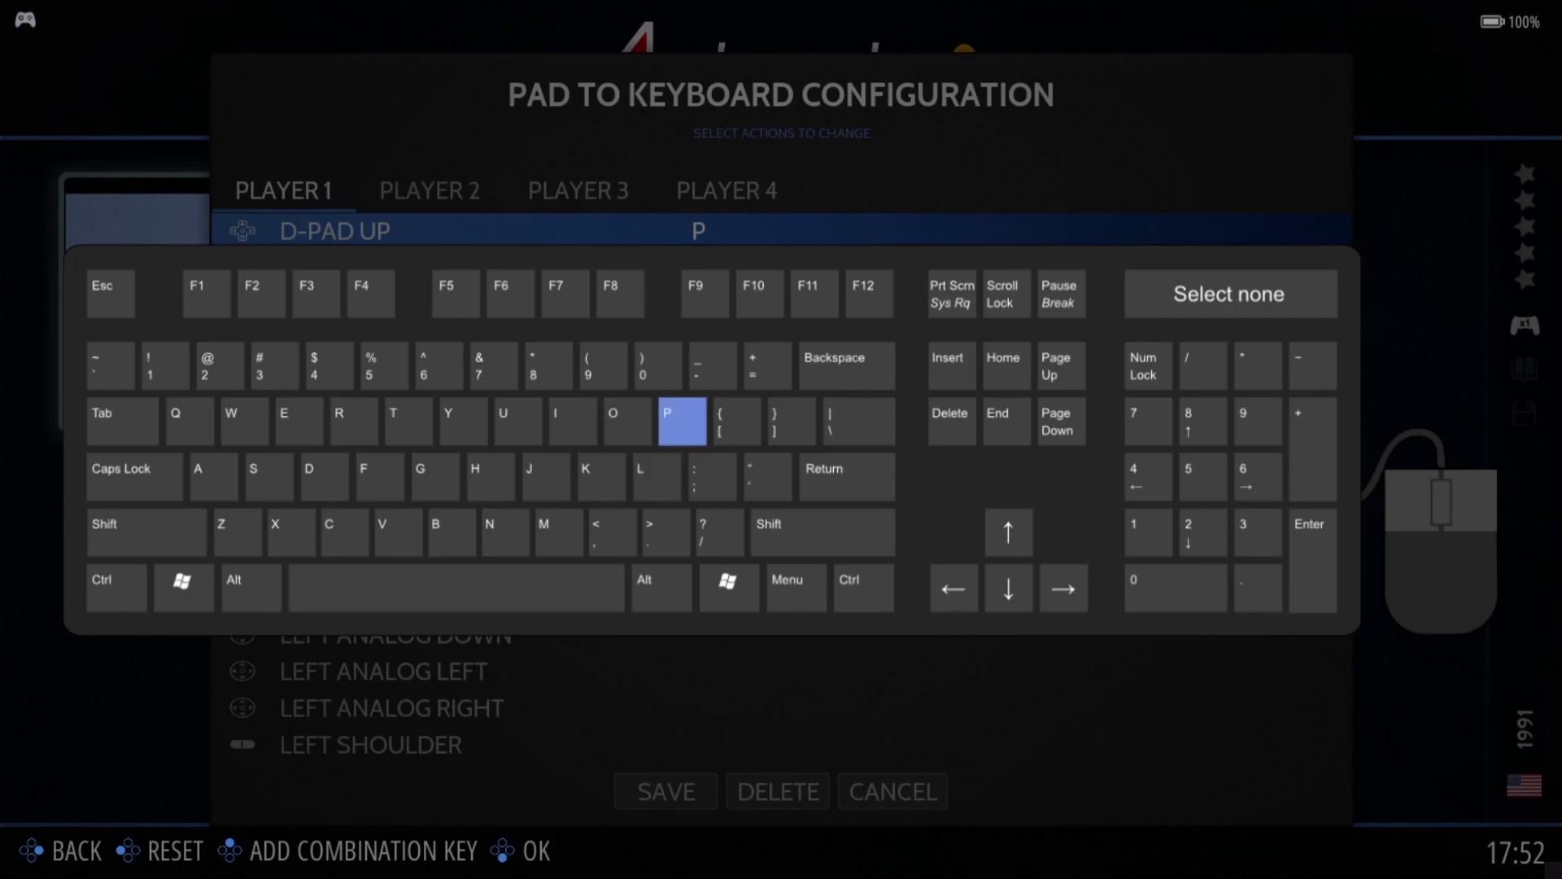
{"action": "key", "text": "Return"}
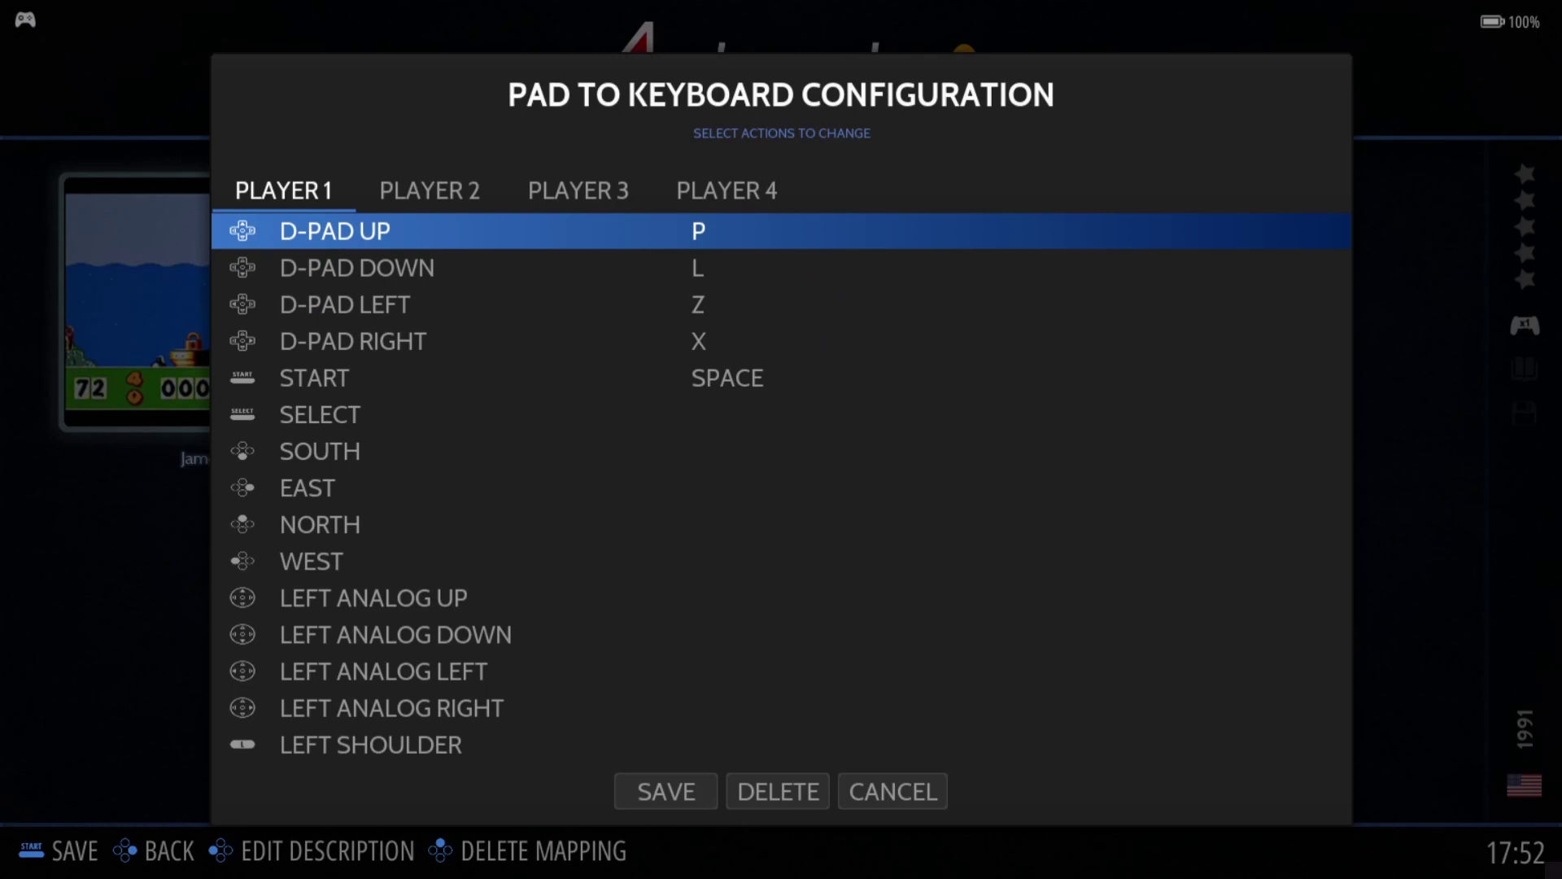
- Map Player 1's D-pad down to L, D-pad left to Z and D-pad right to X
{"action": "key", "text": "Down"}
{"action": "key", "text": "Return"}
{"action": "key", "text": "Return"}
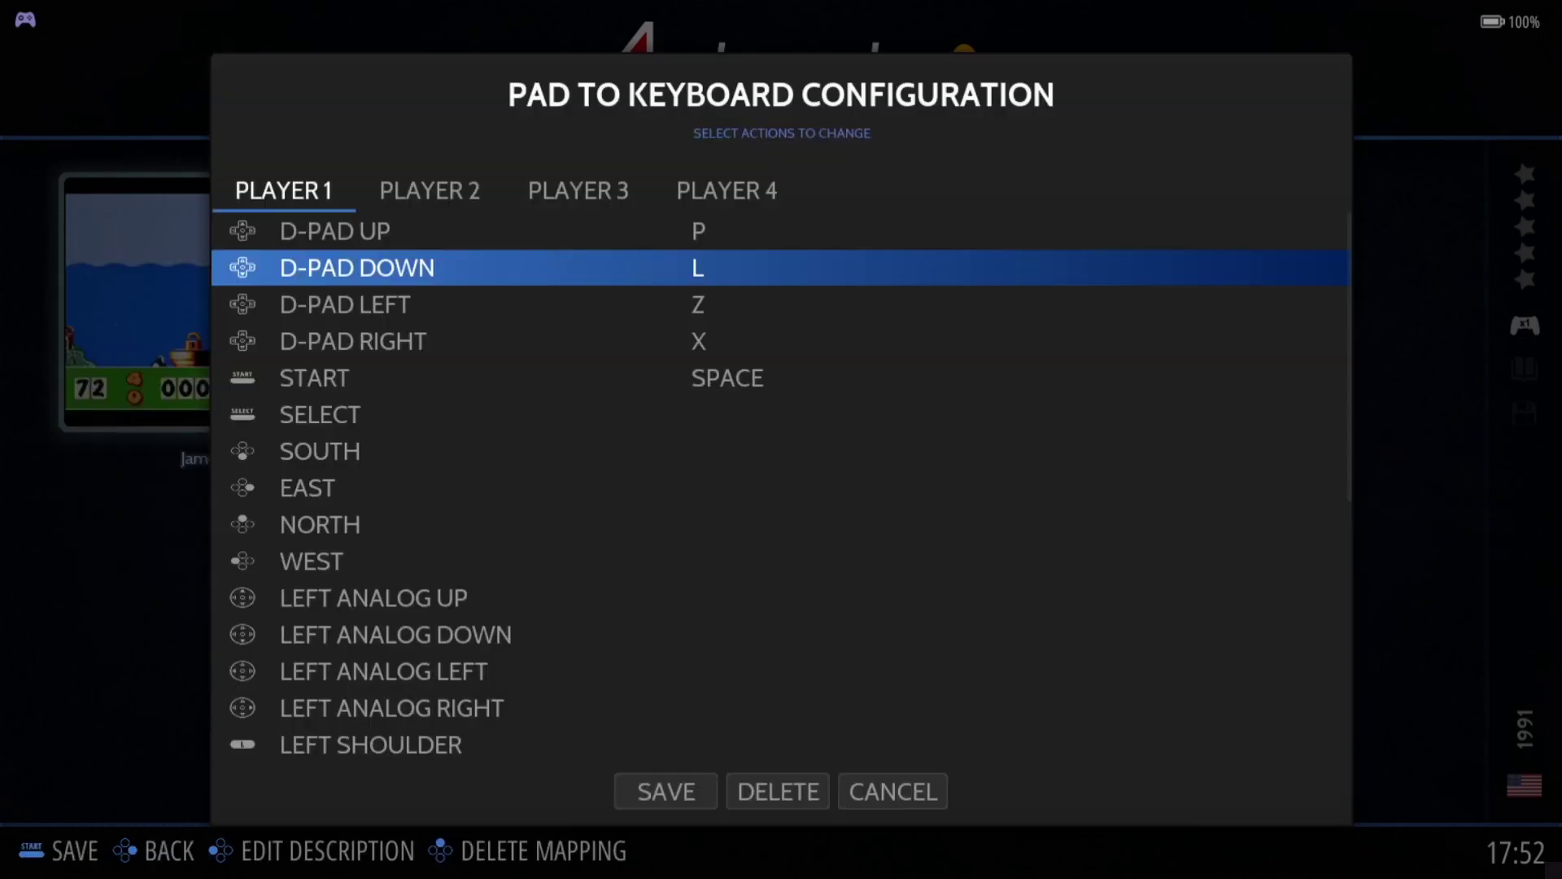
{"action": "key", "text": "Down"}
{"action": "key", "text": "Return"}
{"action": "key", "text": "Return"}
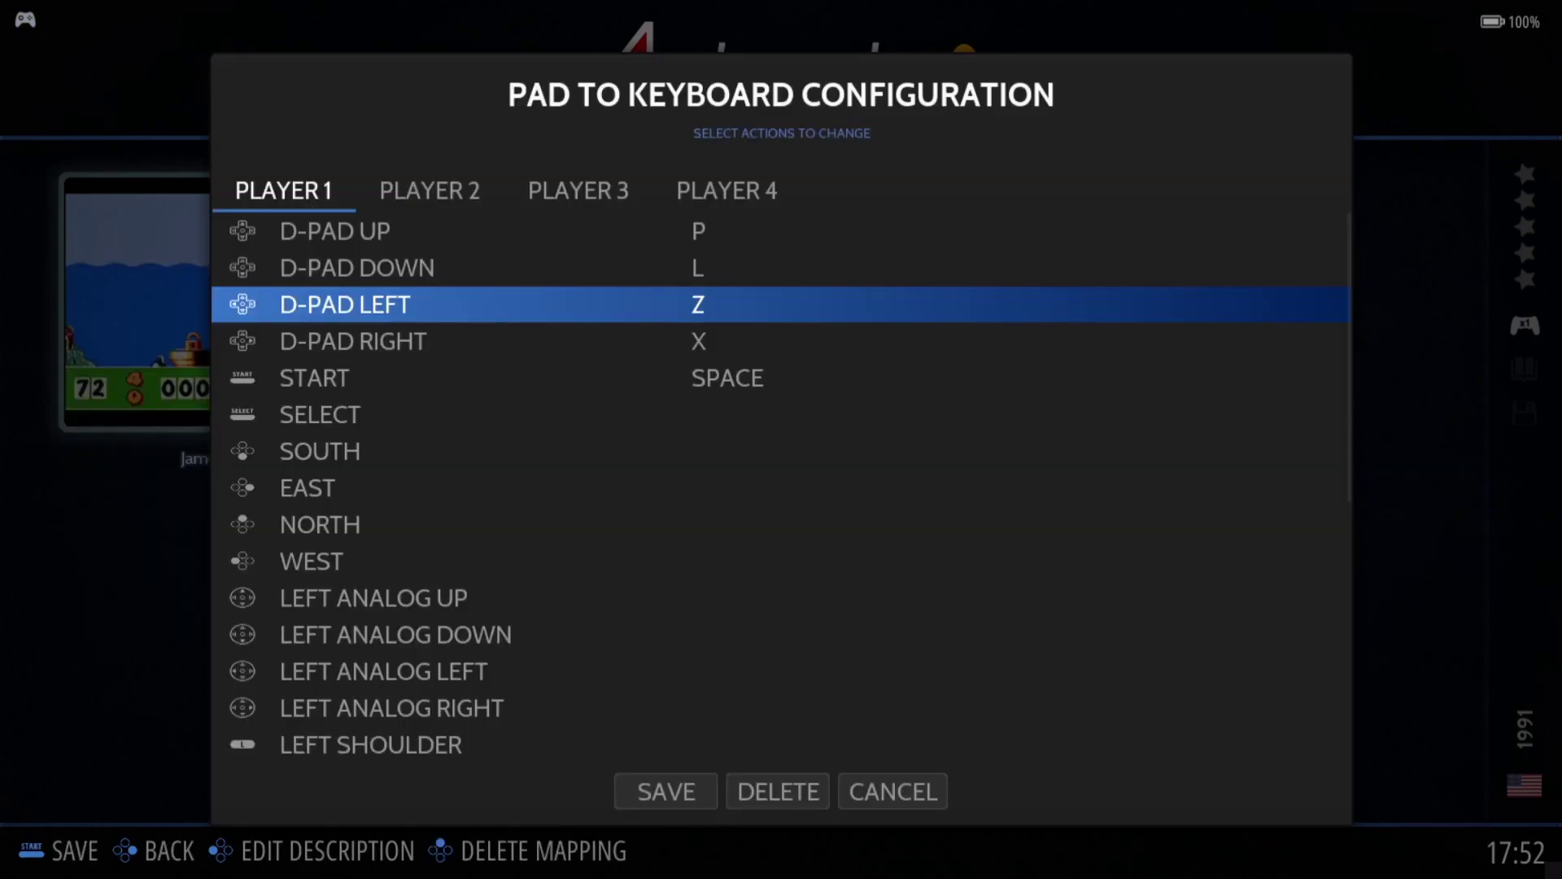
{"action": "key", "text": "Down"}
{"action": "key", "text": "Return"}
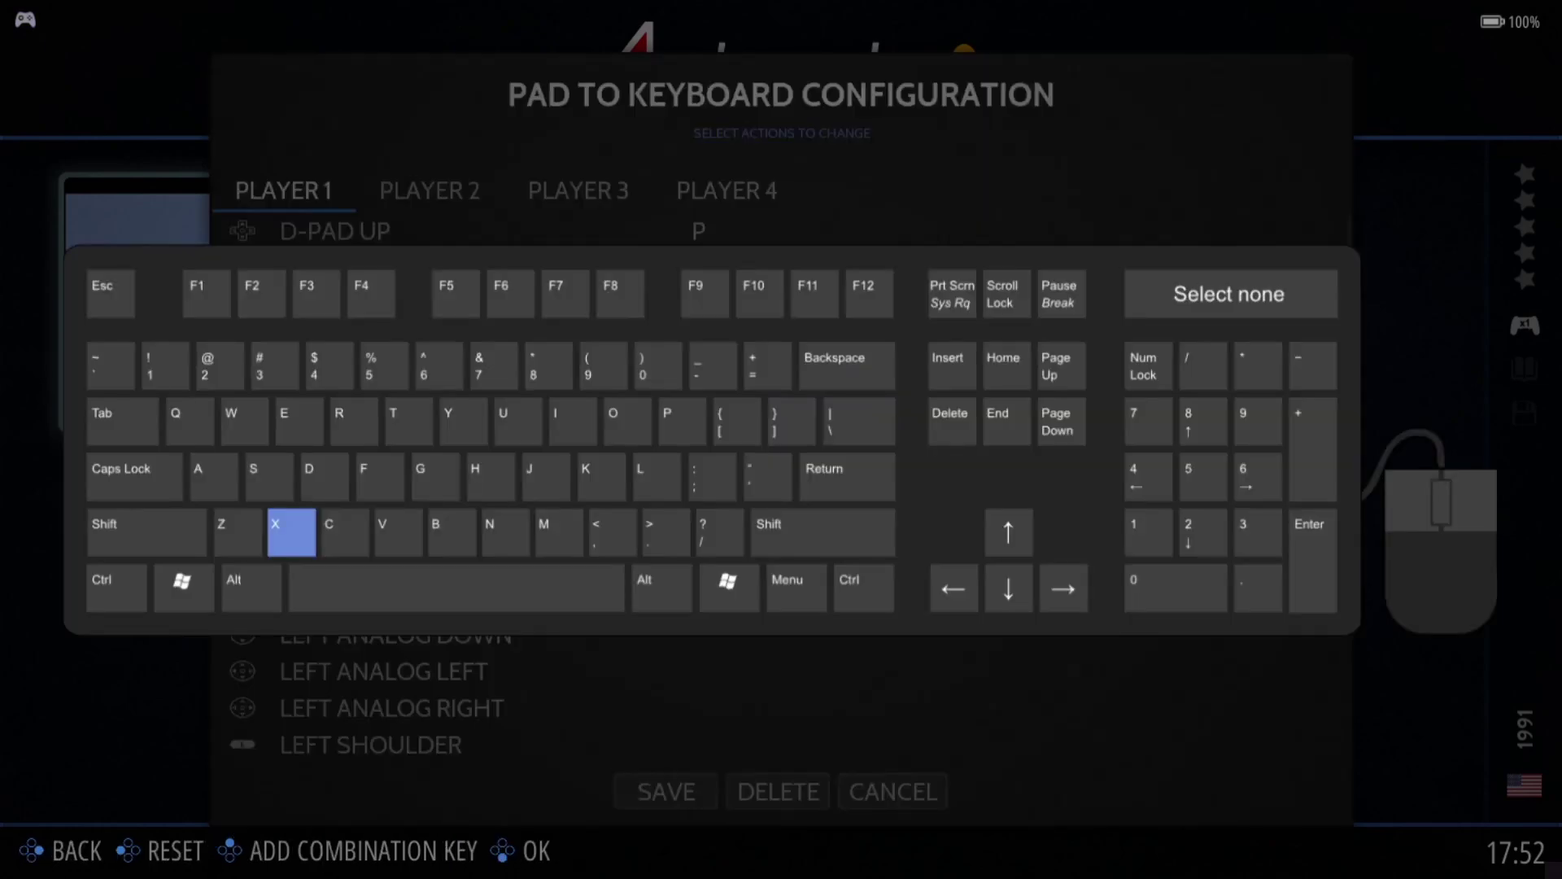
{"action": "key", "text": "Return"}
- Map Player 1's Start button to Space
{"action": "key", "text": "Down"}
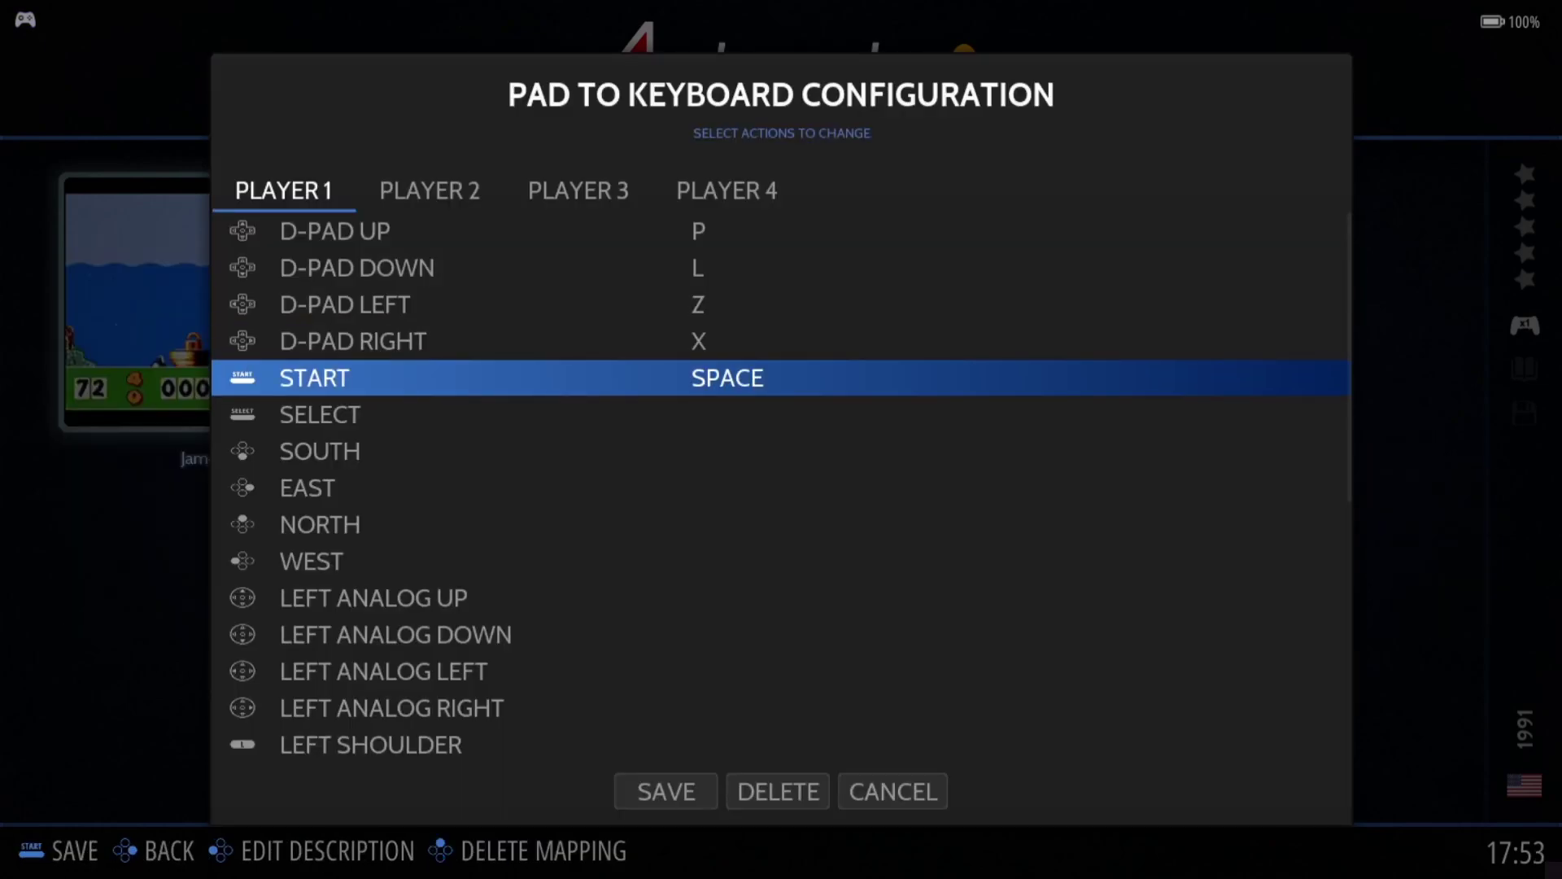
{"action": "key", "text": "Return"}
{"action": "key", "text": "Return"}
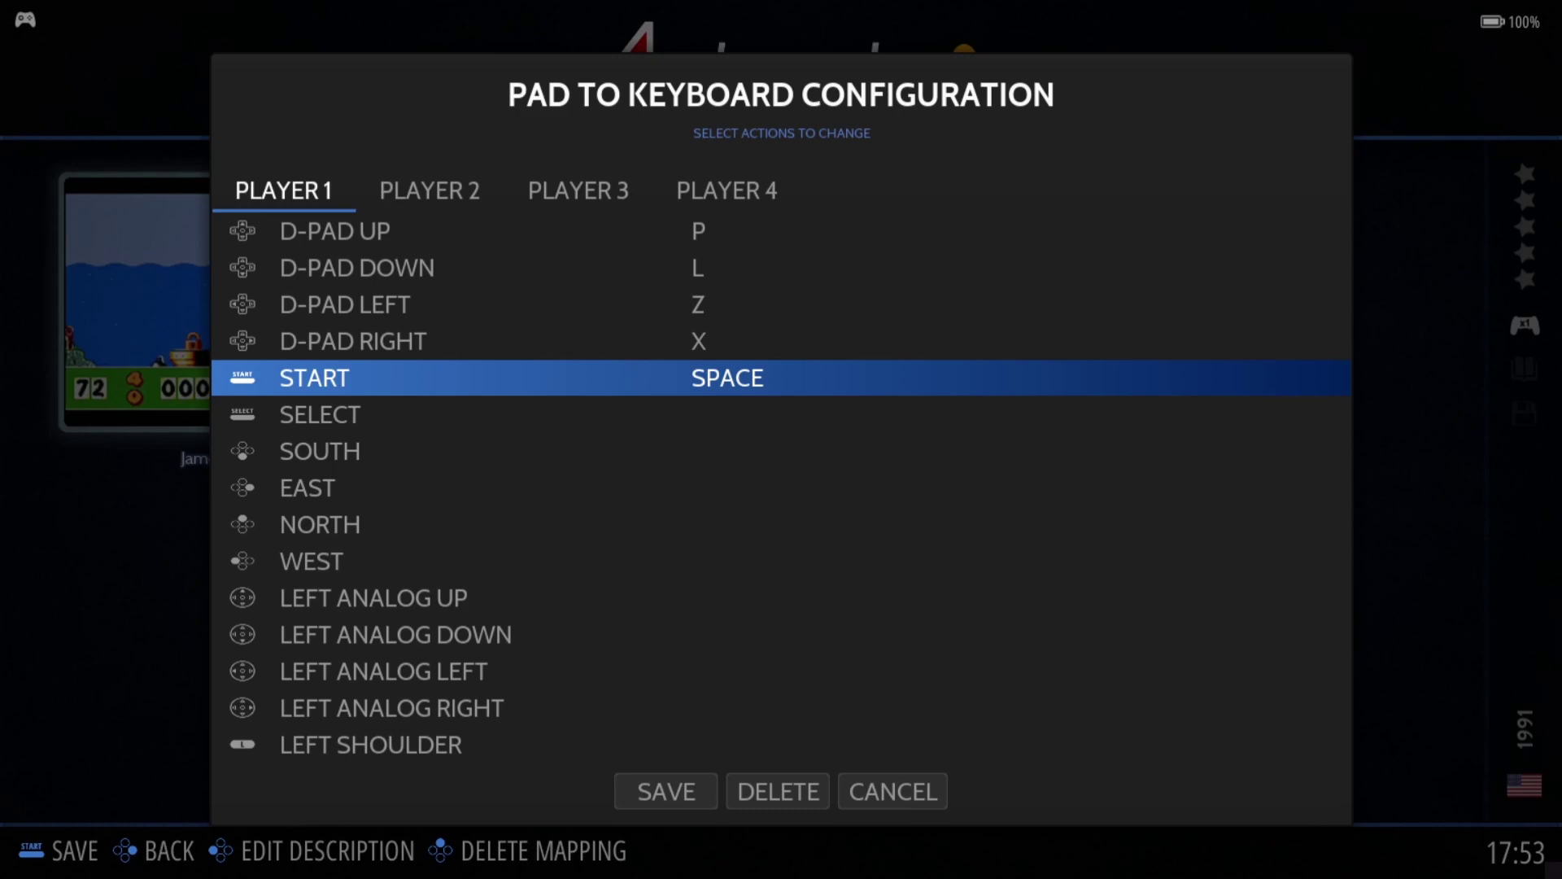
- Set mouse cursor emulation for Player 1 to the right analog stick
{"action": "key", "text": "Down"}
{"action": "key", "text": "Down"}
{"action": "key", "text": "Down"}
{"action": "key", "text": "Down"}
{"action": "key", "text": "Down"}
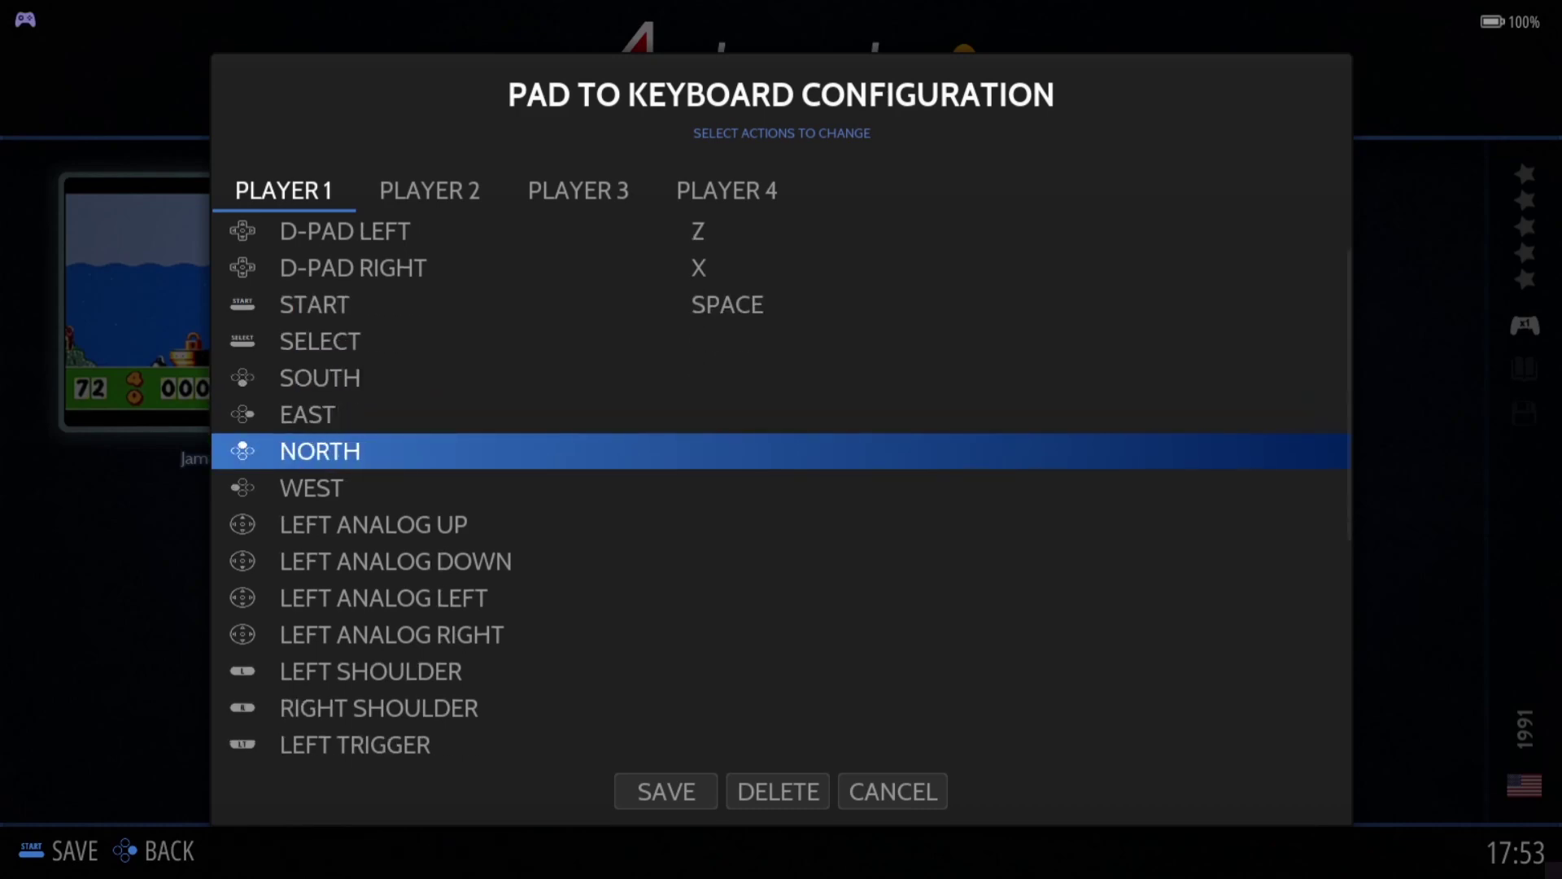
{"action": "key", "text": "Up"}
{"action": "key", "text": "Up"}
{"action": "key", "text": "Up"}
{"action": "key", "text": "Up"}
{"action": "key", "text": "Up"}
{"action": "key", "text": "Up"}
{"action": "key", "text": "Up"}
{"action": "key", "text": "Up"}
{"action": "key", "text": "Up"}
{"action": "key", "text": "Up"}
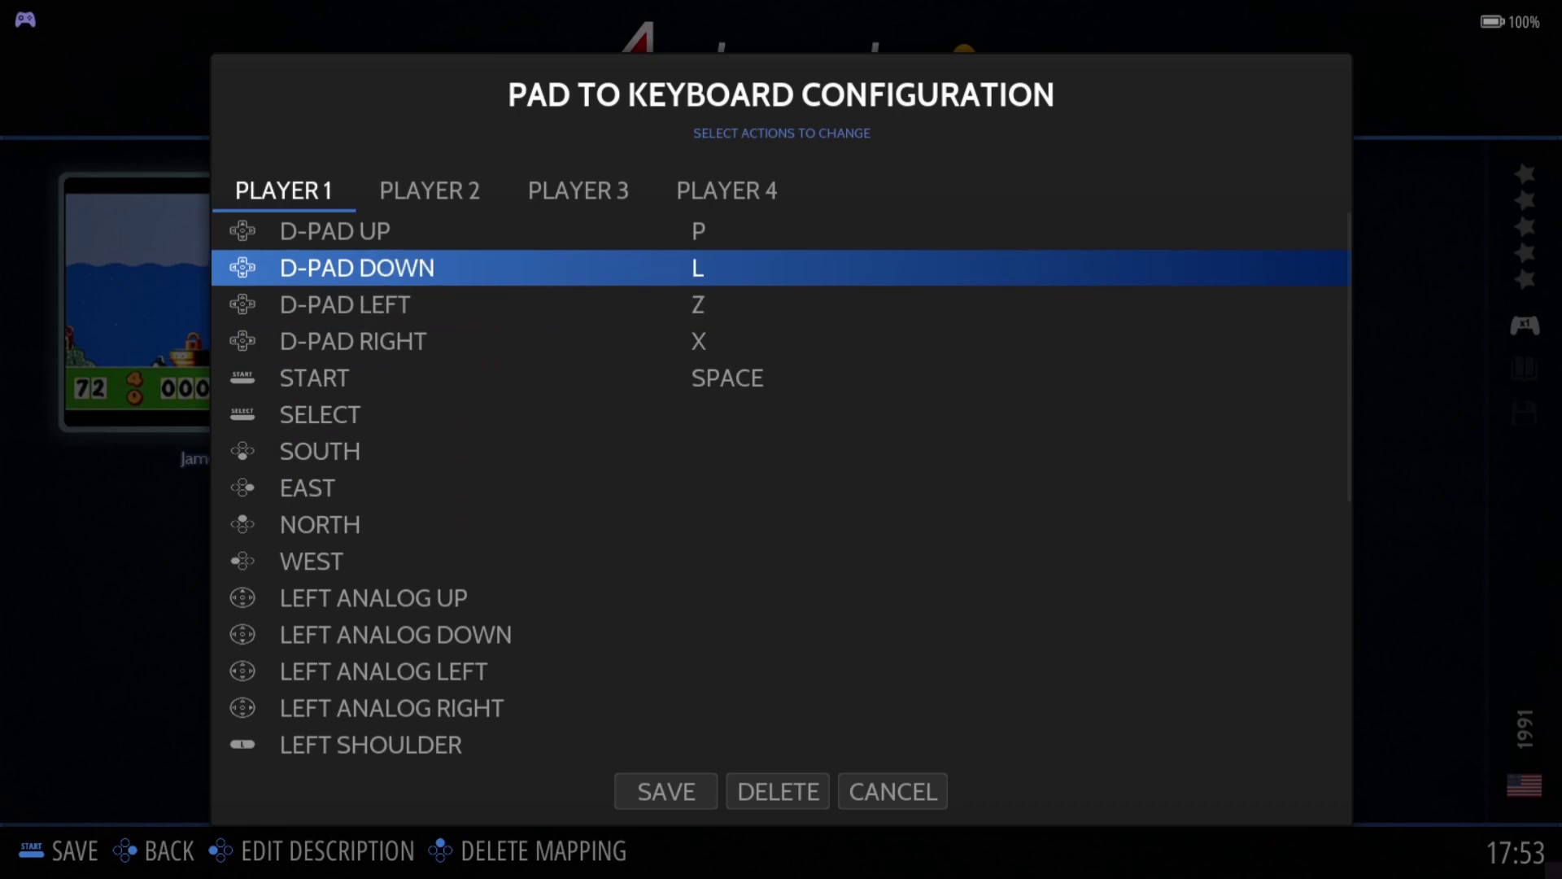
{"action": "key", "text": "Up"}
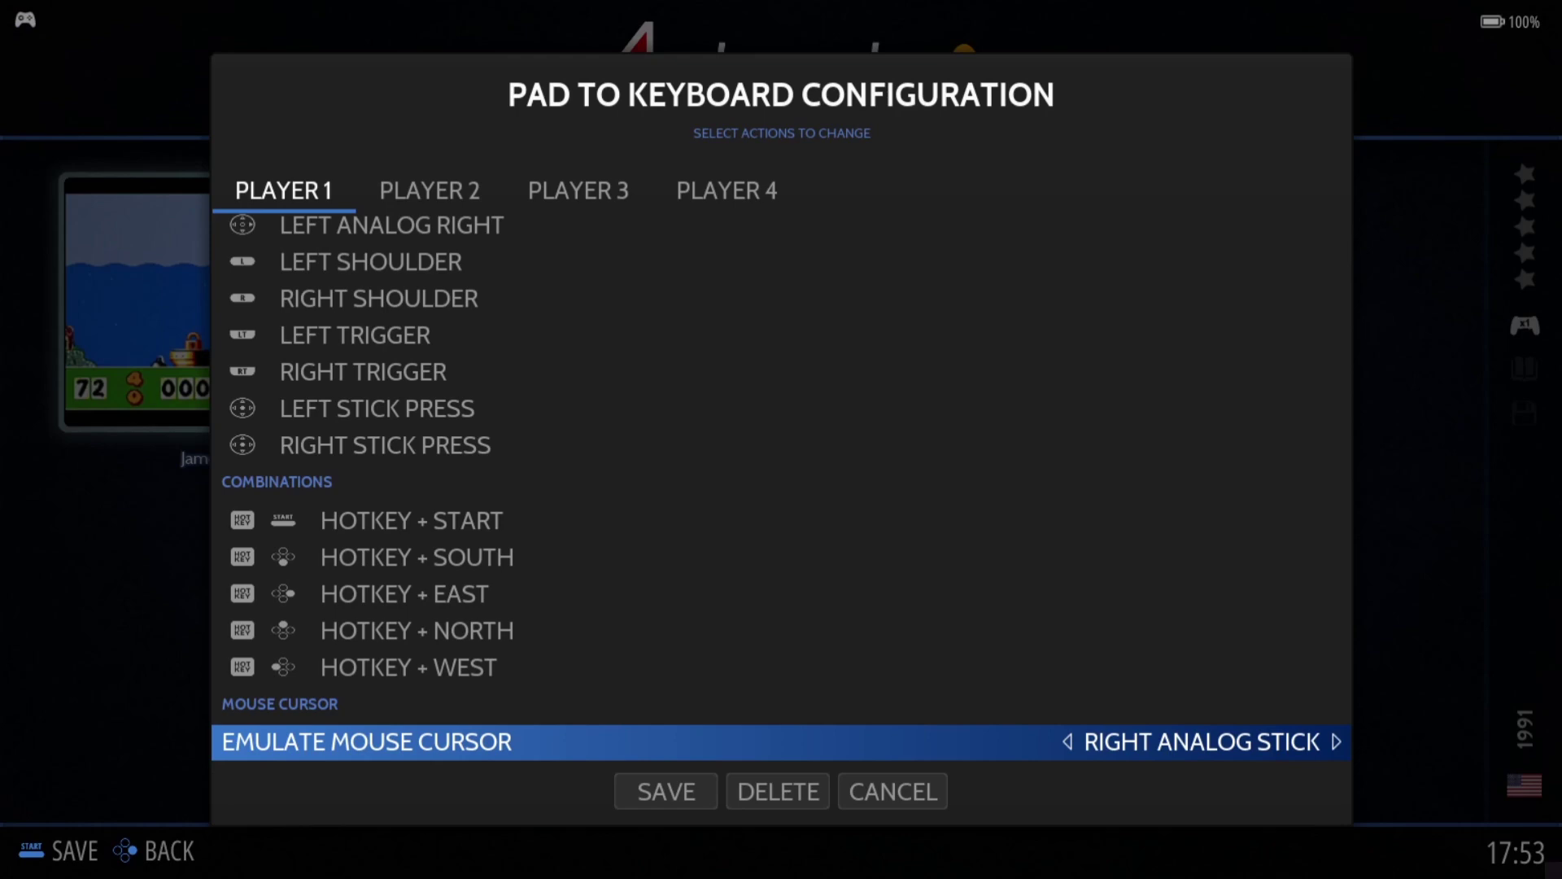
{"action": "key", "text": "Return"}
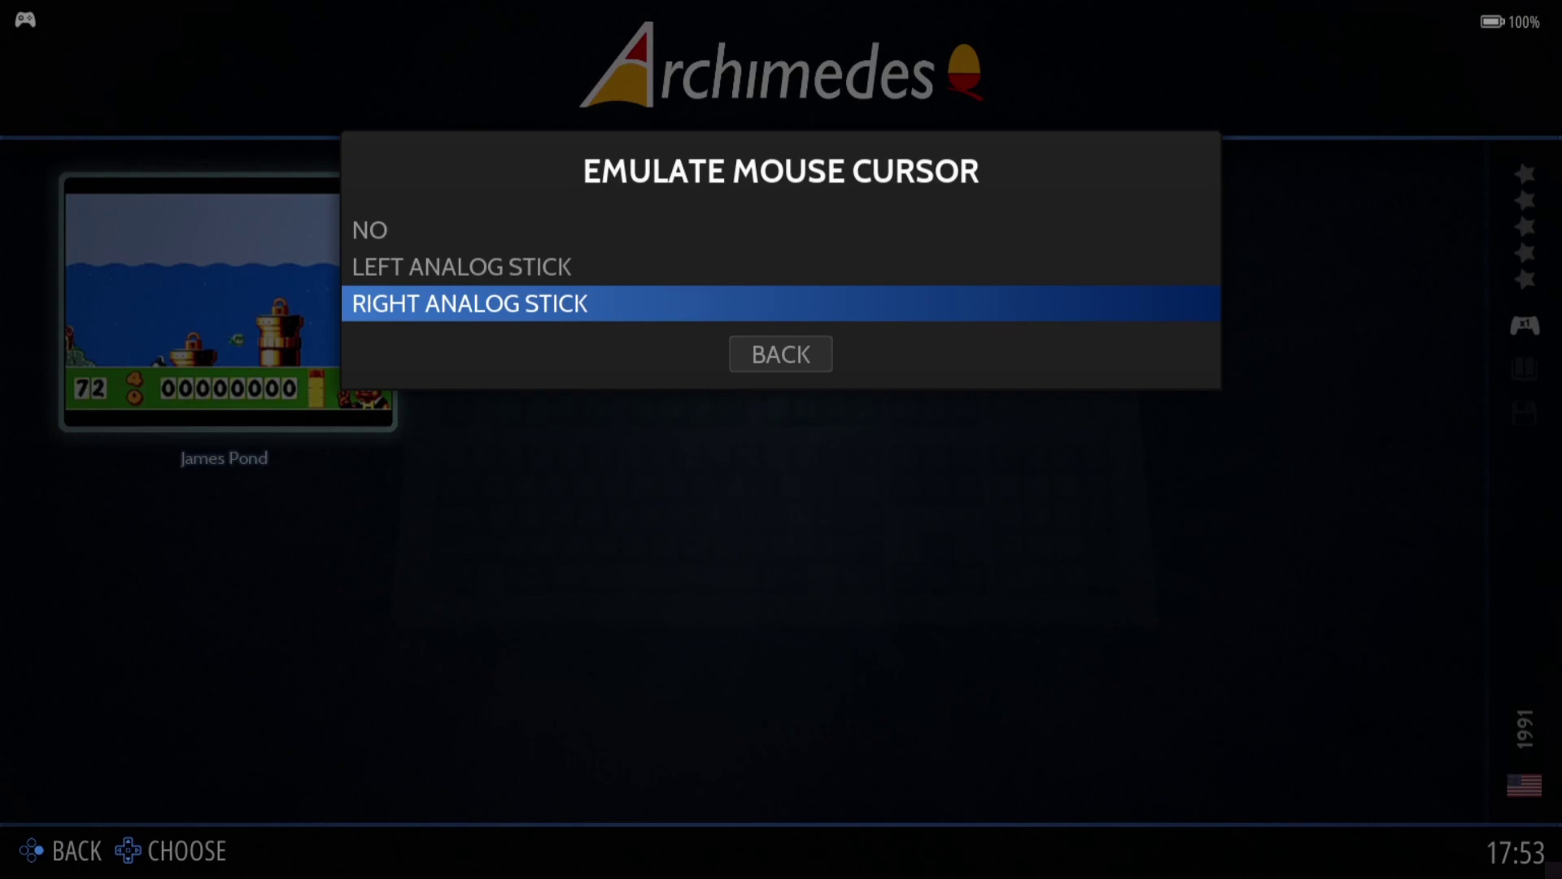
{"action": "key", "text": "Return"}
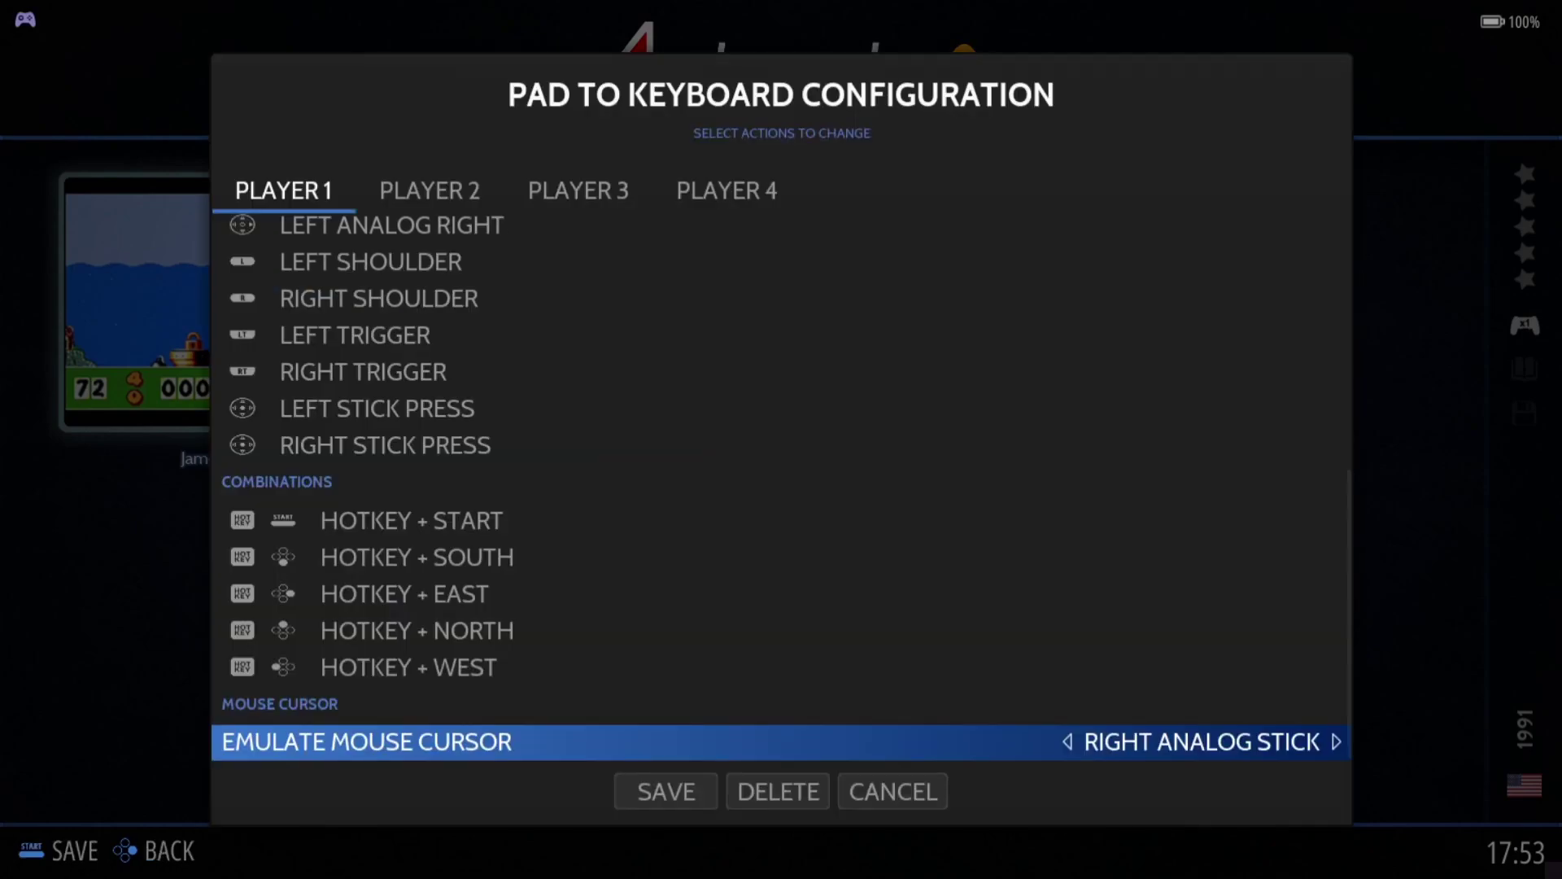
- Save the pad-to-keyboard configuration and return to the Archimedes game list
{"action": "key", "text": "Down"}
{"action": "key", "text": "Return"}
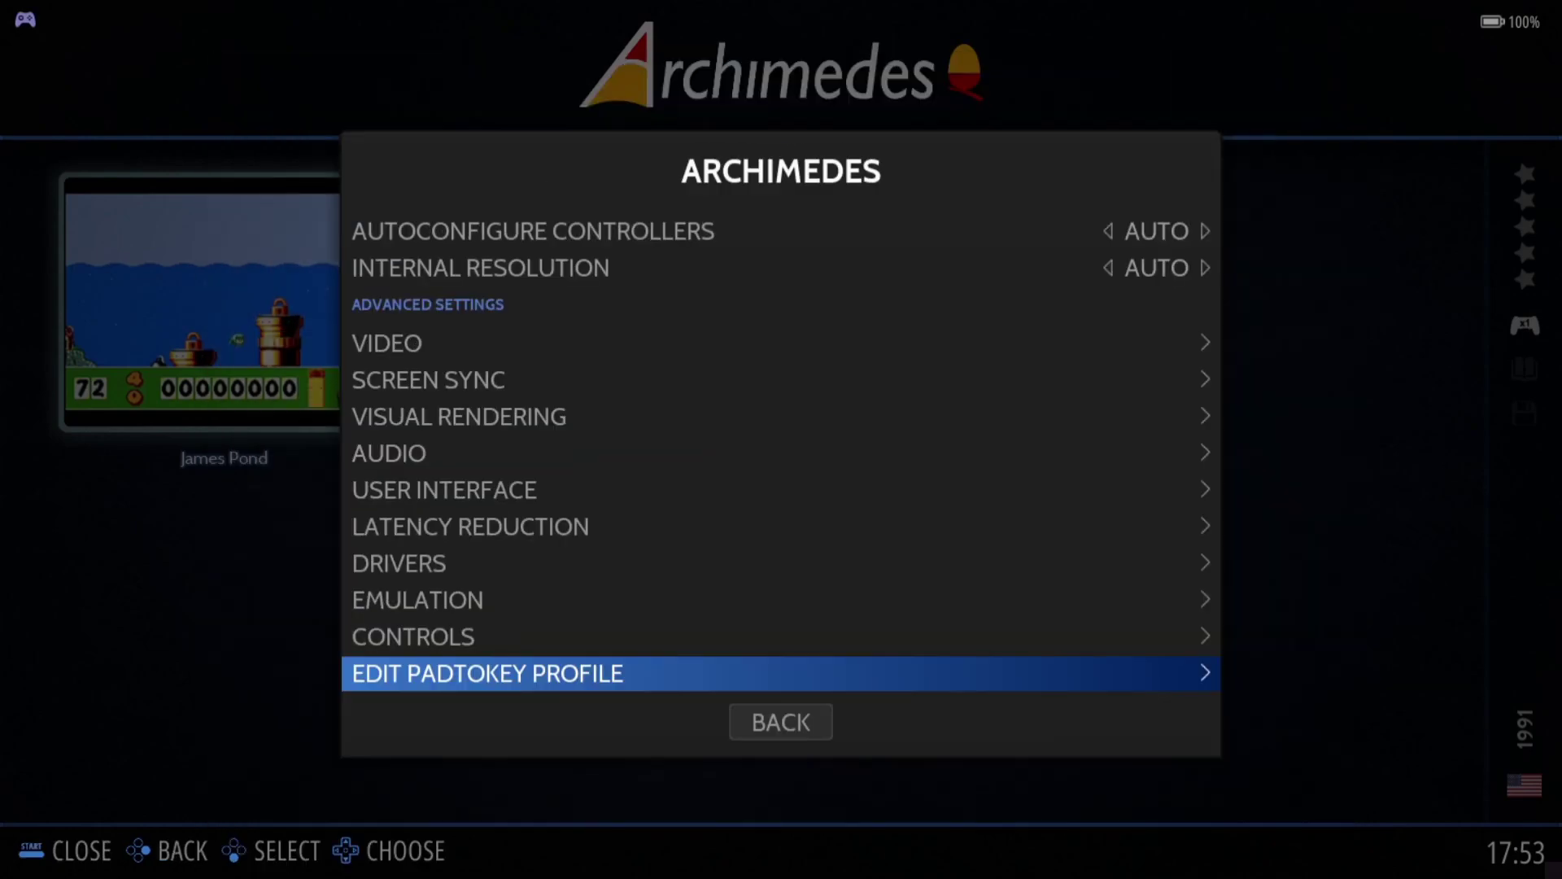
{"action": "key", "text": "Down"}
{"action": "key", "text": "Return"}
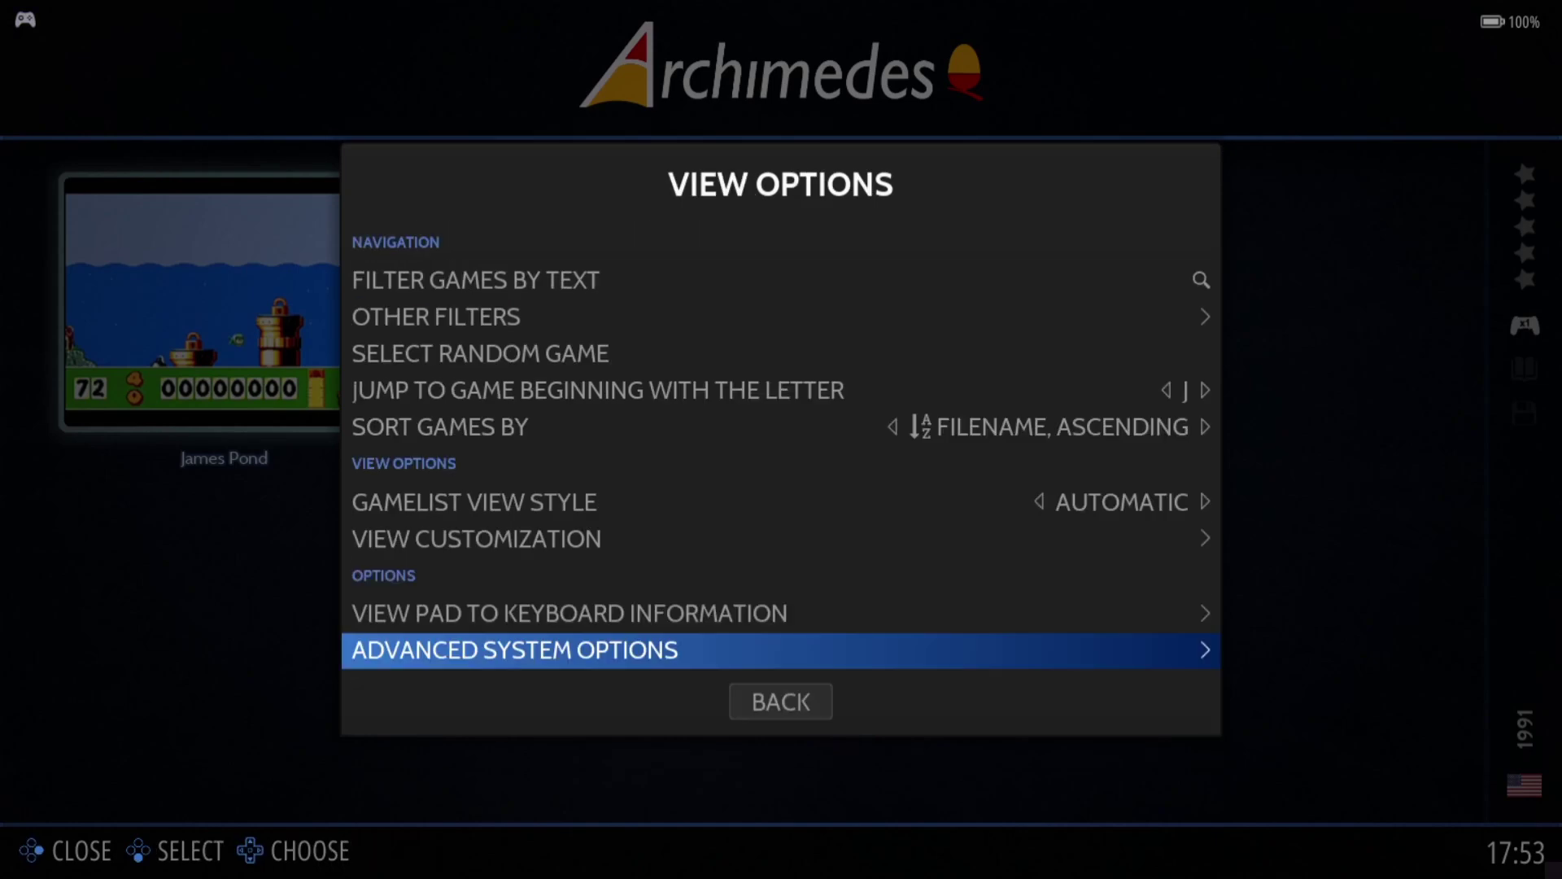
{"action": "key", "text": "Down"}
{"action": "key", "text": "Return"}
{"action": "key", "text": "Escape"}
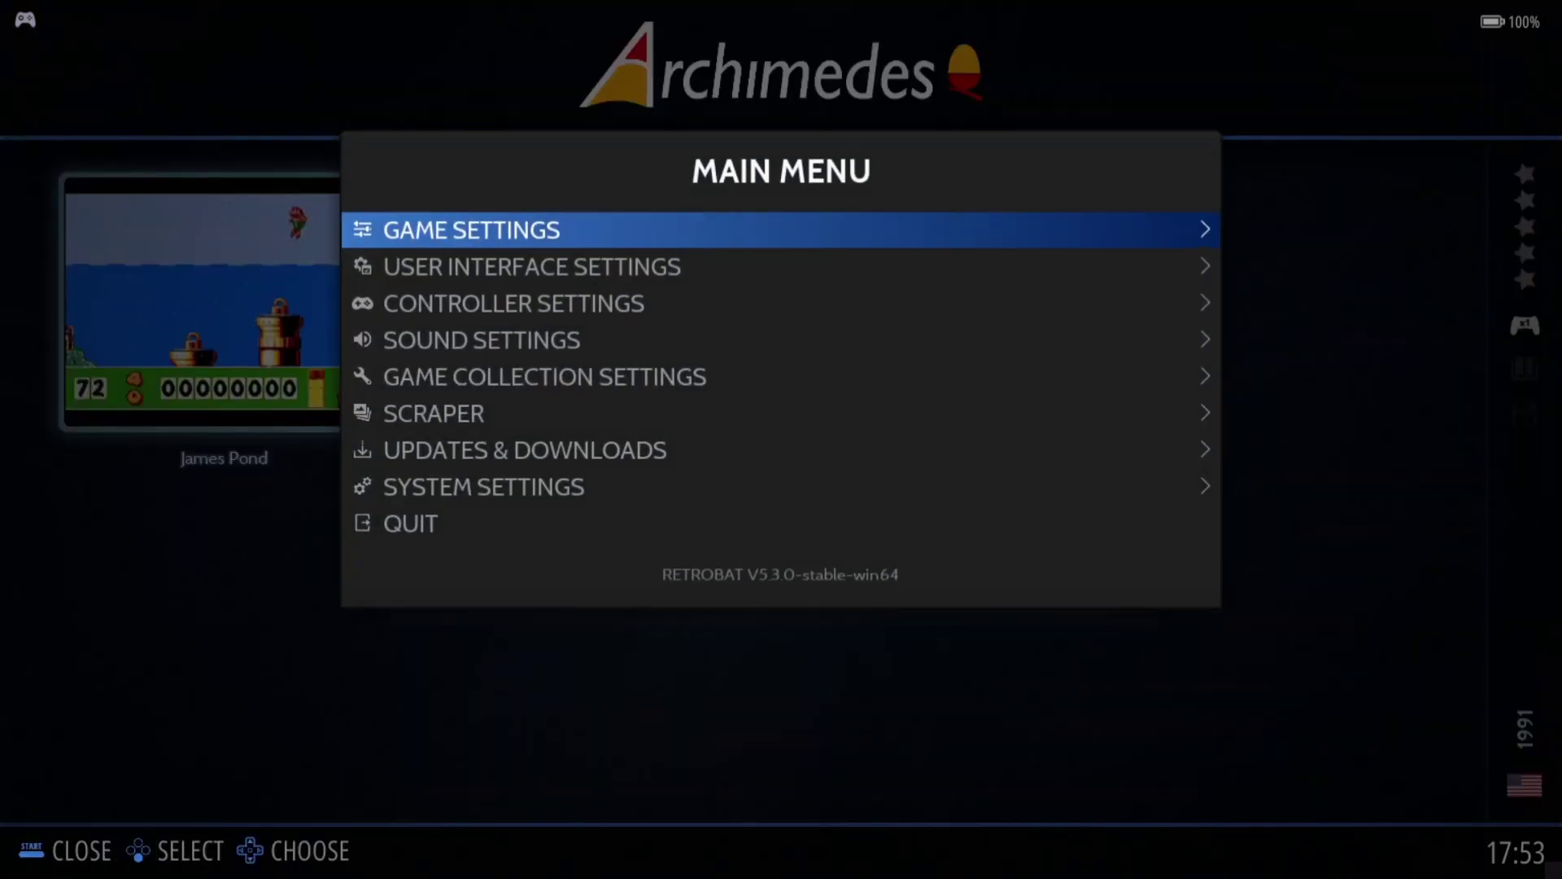
{"action": "key", "text": "Escape"}
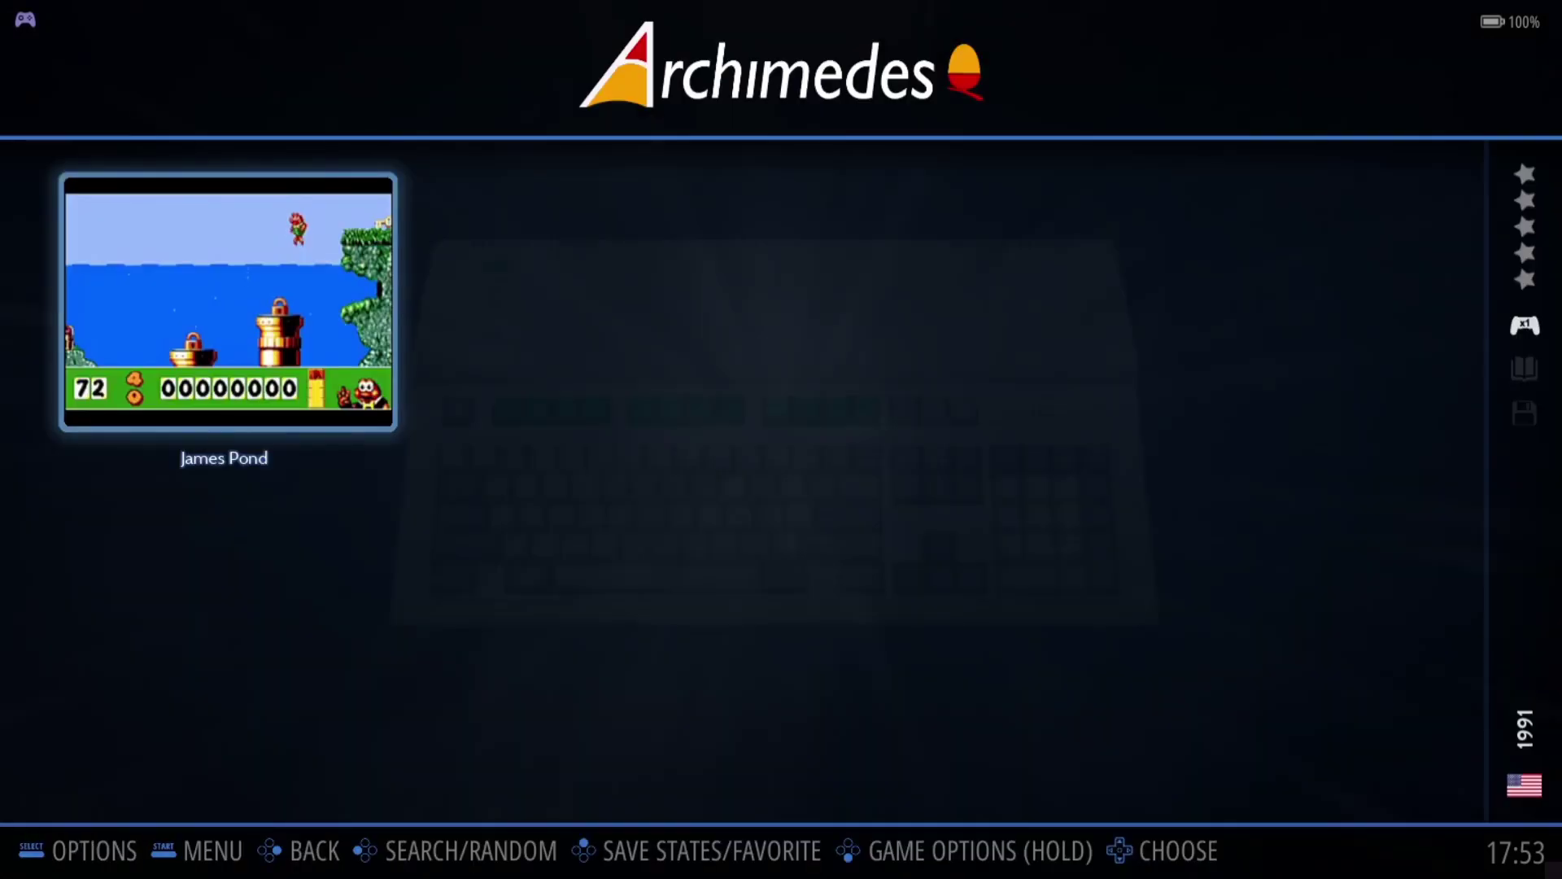
- Try to launch James Pond from the Archimedes game list and dismiss the launch prompt
{"action": "key", "text": "Return"}
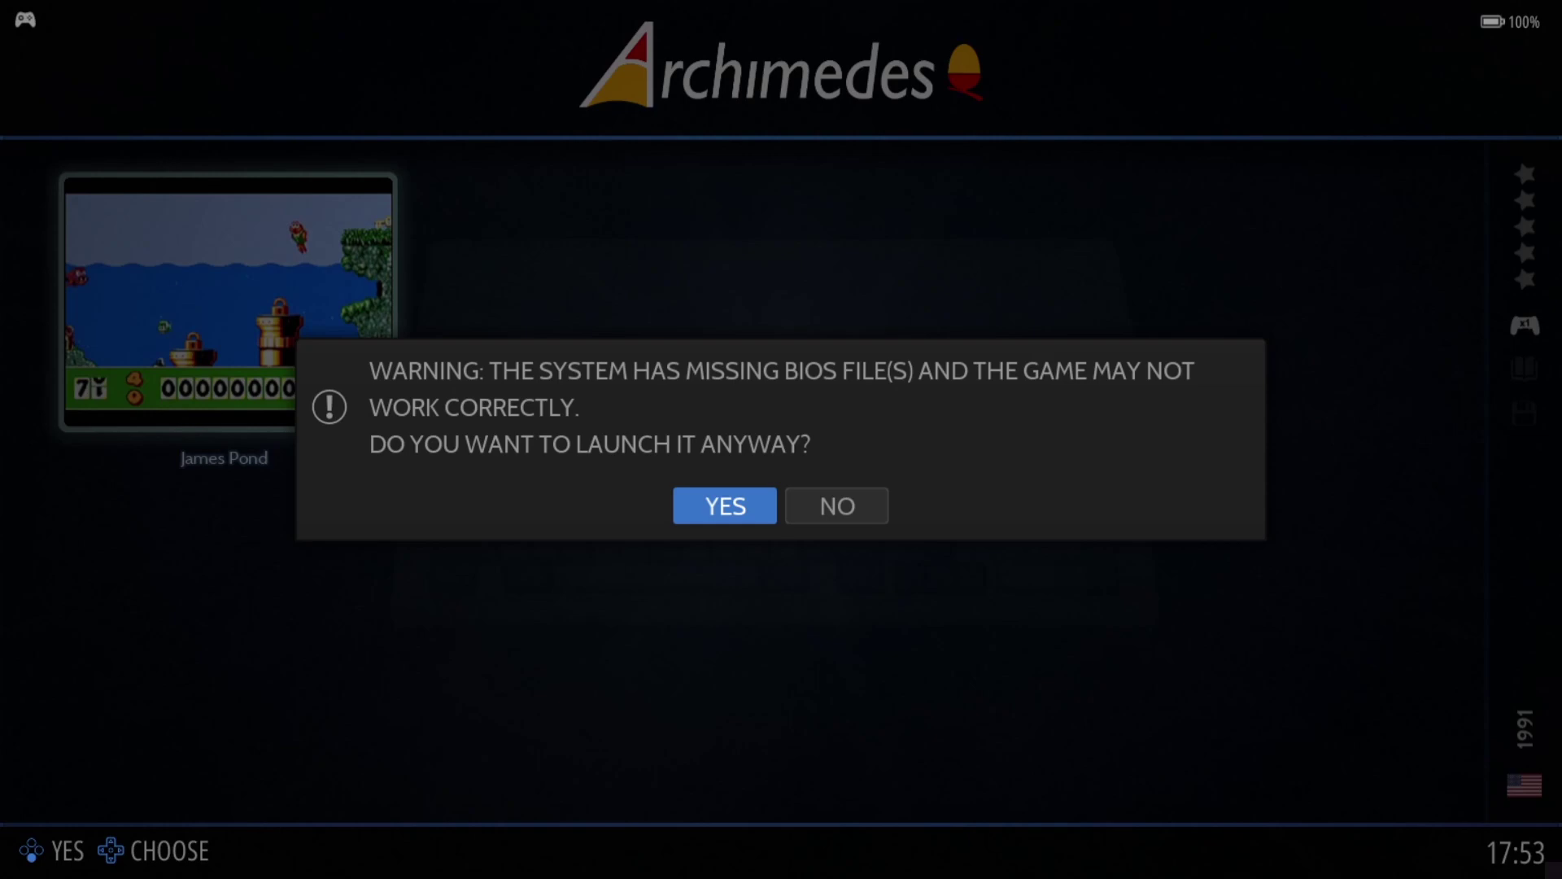
{"action": "key", "text": "Escape"}
- Dismiss the launch warning and open the missing BIOS check in the game settings
{"action": "key", "text": "Escape"}
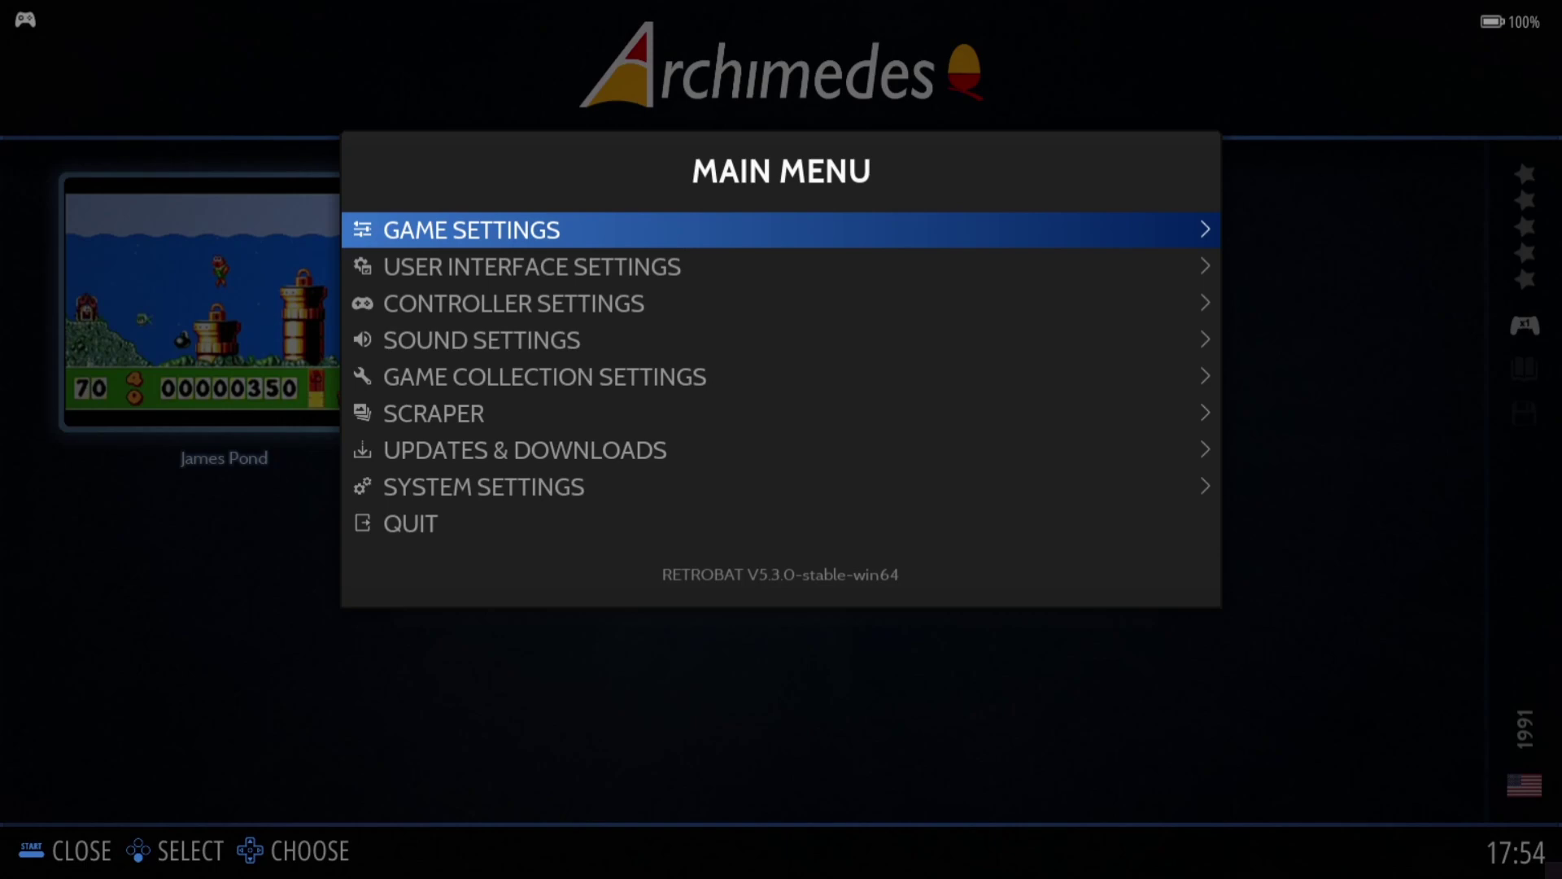
{"action": "left_click", "coordinate": [483, 487]}
{"action": "key", "text": "Up"}
{"action": "key", "text": "Up"}
{"action": "key", "text": "Up"}
{"action": "key", "text": "Up"}
{"action": "key", "text": "Up"}
{"action": "key", "text": "Up"}
{"action": "key", "text": "Up"}
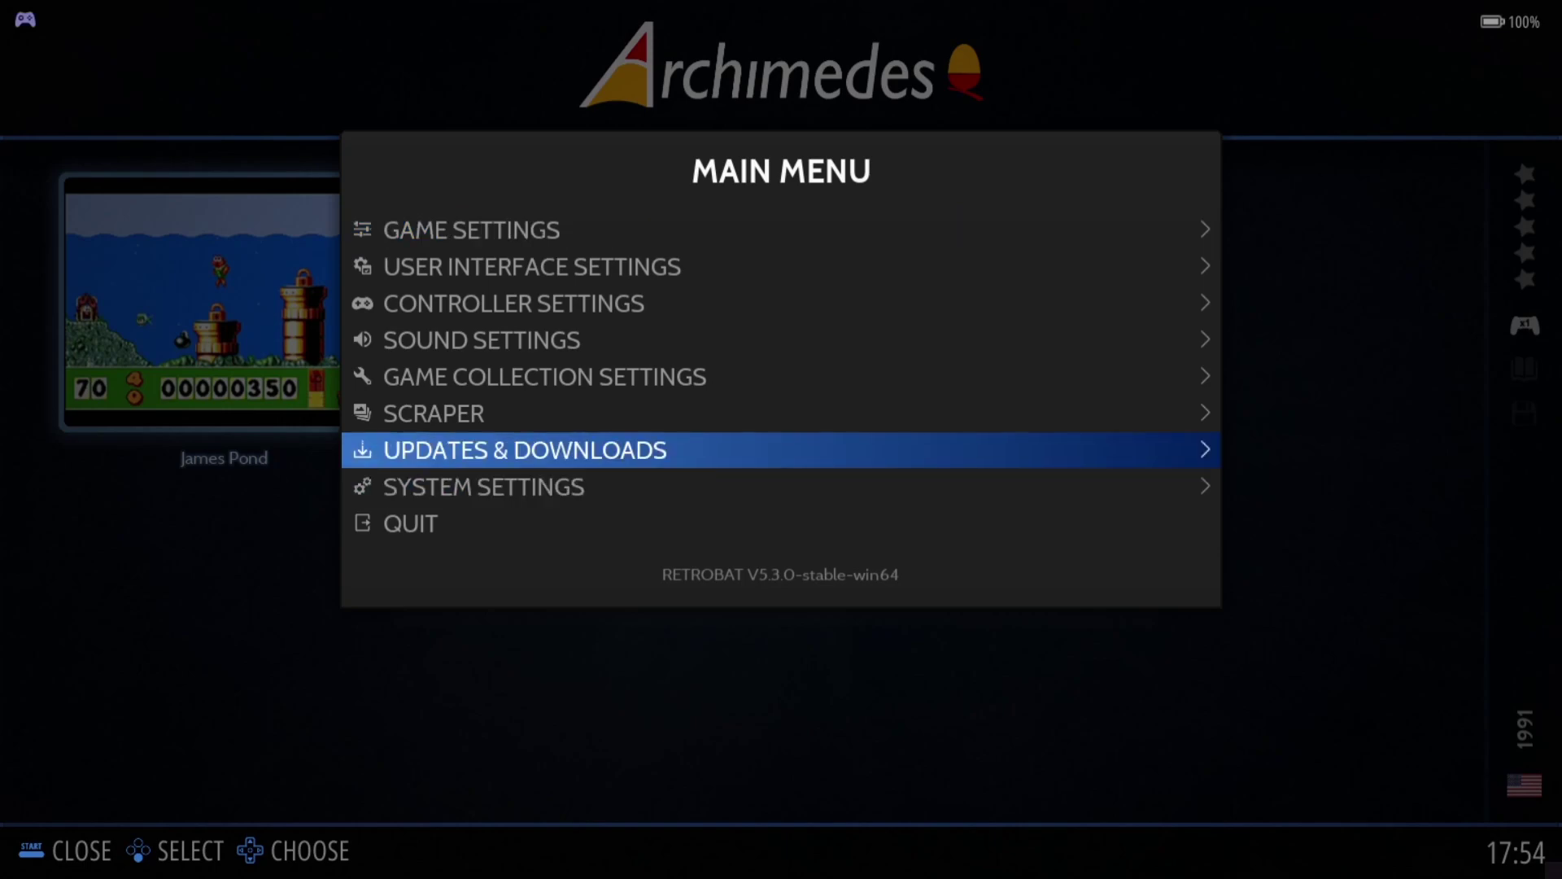
{"action": "key", "text": "Return"}
{"action": "key", "text": "Up"}
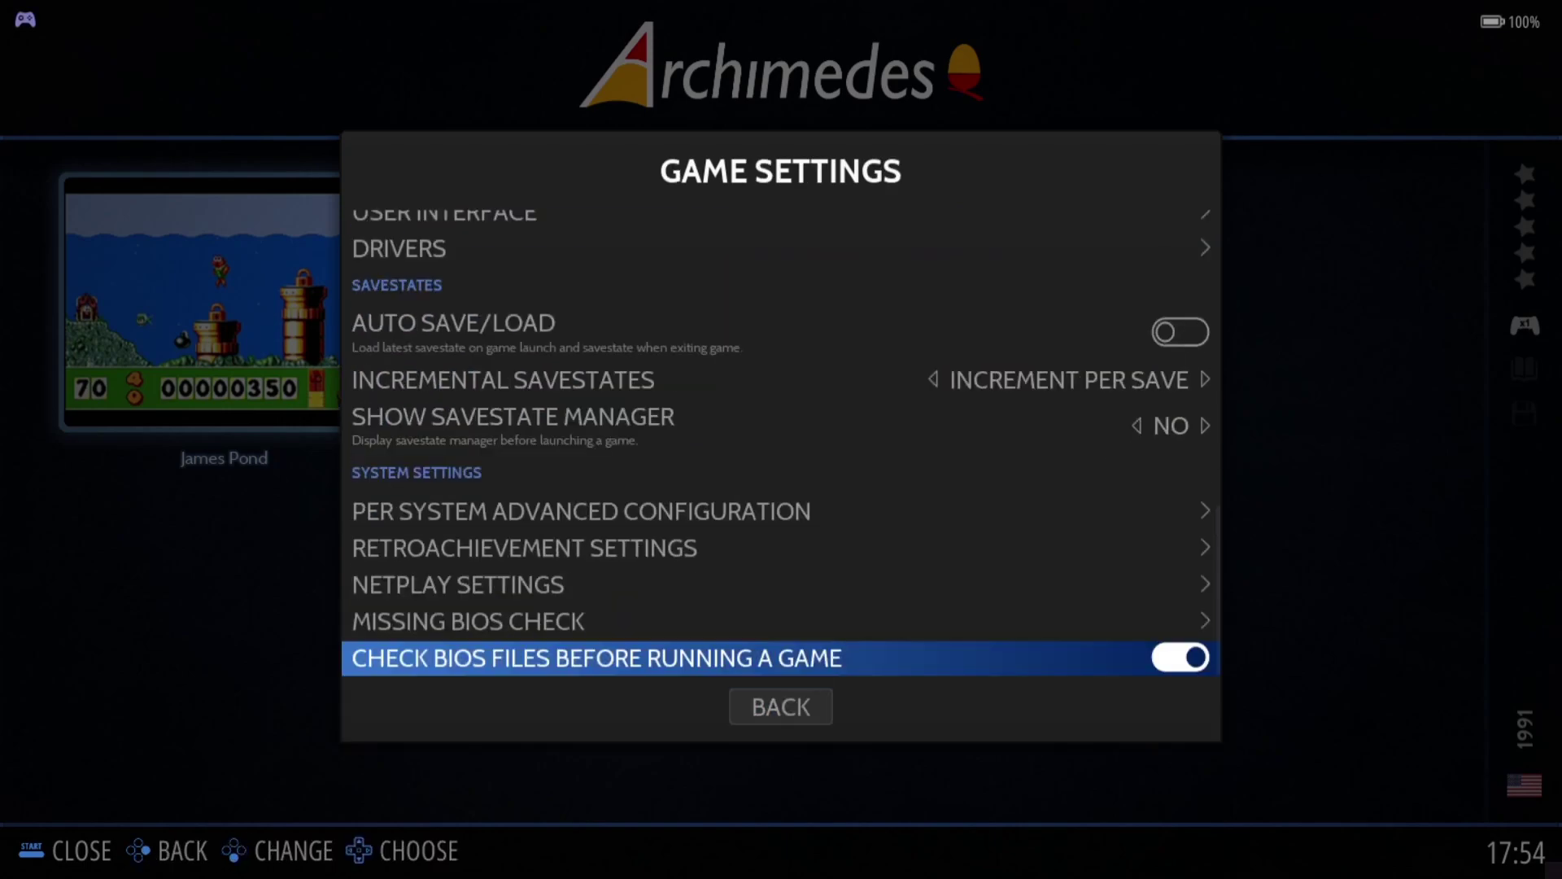
{"action": "key", "text": "Up"}
{"action": "key", "text": "Return"}
- Find the Archimedes section in the missing BIOS list to see which file is needed, and return to the game list
{"action": "key", "text": "Down"}
{"action": "key", "text": "Down"}
{"action": "key", "text": "Down"}
{"action": "key", "text": "Down"}
{"action": "key", "text": "Down"}
{"action": "key", "text": "Down"}
{"action": "key", "text": "Down"}
{"action": "key", "text": "Down"}
{"action": "key", "text": "Down"}
{"action": "key", "text": "Down"}
{"action": "key", "text": "Down"}
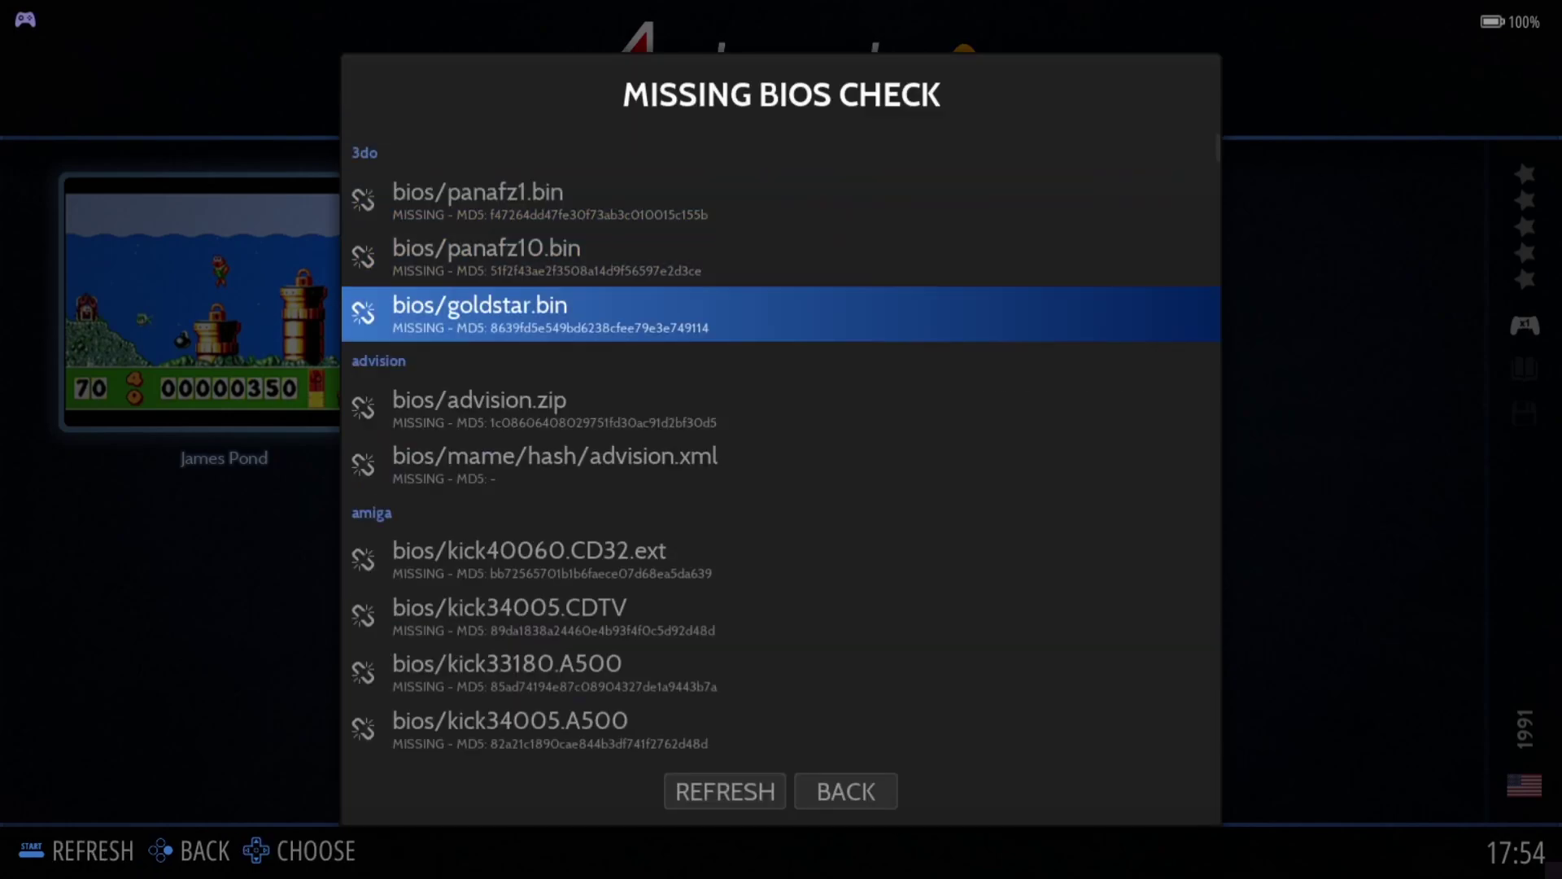
{"action": "key", "text": "Down"}
{"action": "key", "text": "Down"}
{"action": "key", "text": "Down"}
{"action": "key", "text": "Down"}
{"action": "key", "text": "Down"}
{"action": "key", "text": "Down"}
{"action": "key", "text": "Down"}
{"action": "key", "text": "Down"}
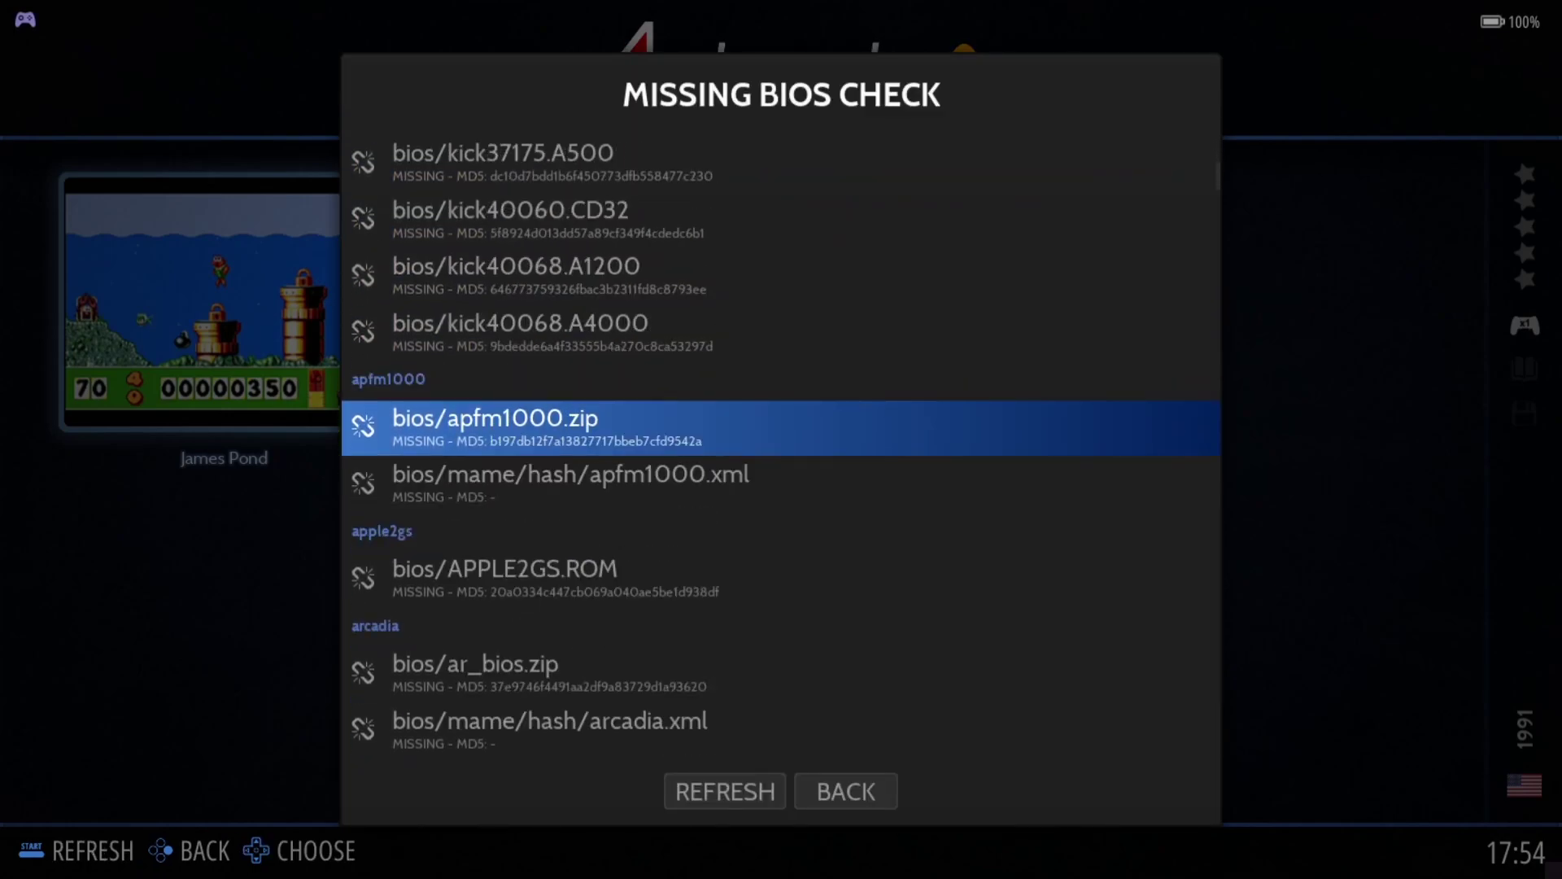
{"action": "key", "text": "Up"}
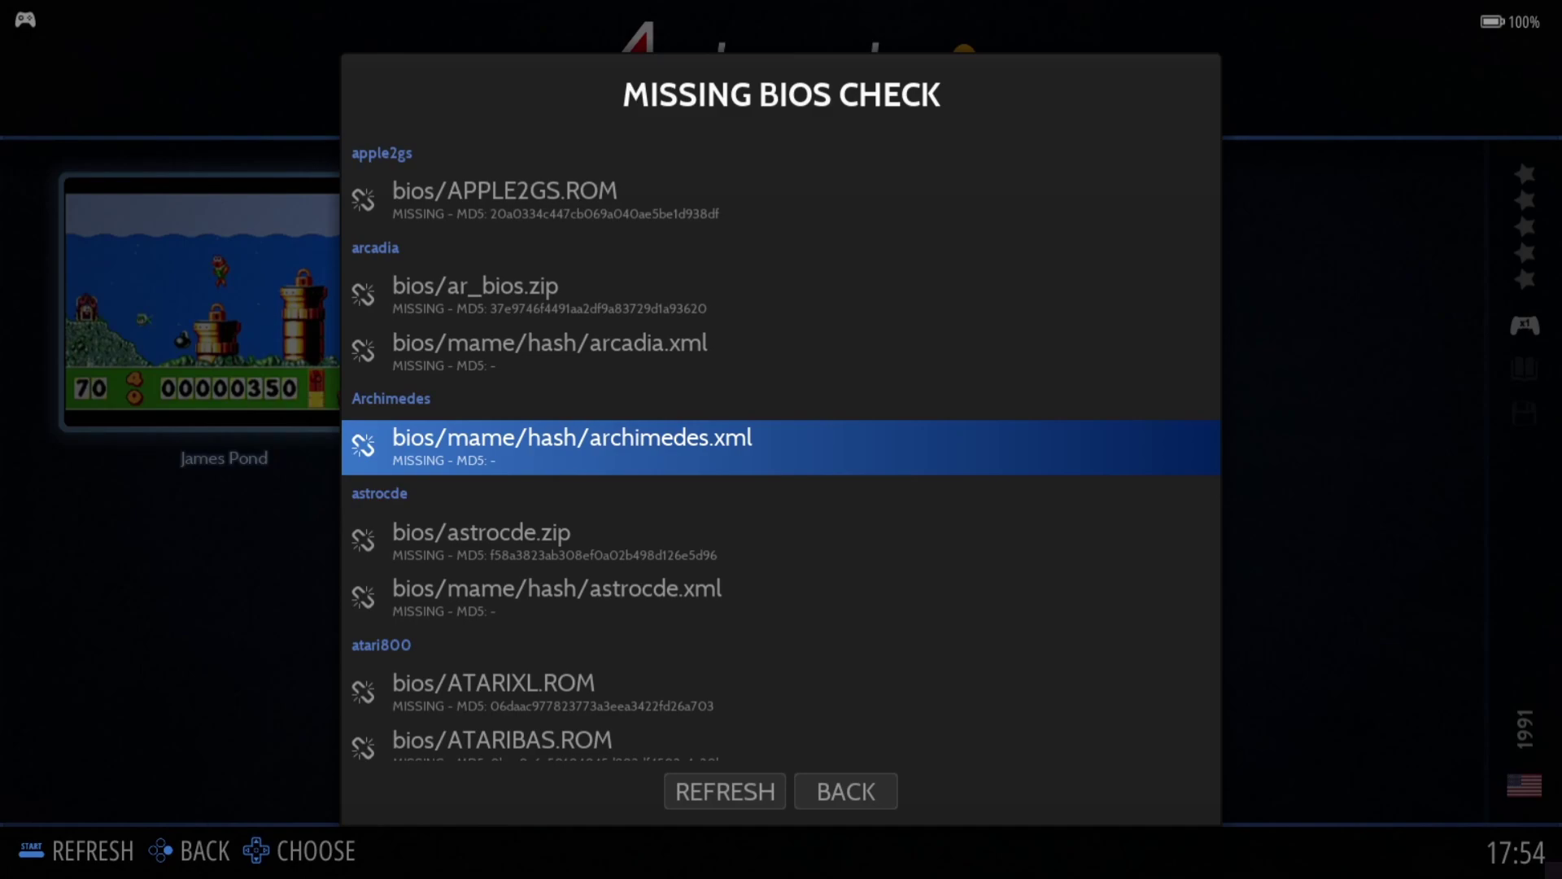
{"action": "key", "text": "Escape"}
{"action": "key", "text": "Escape"}
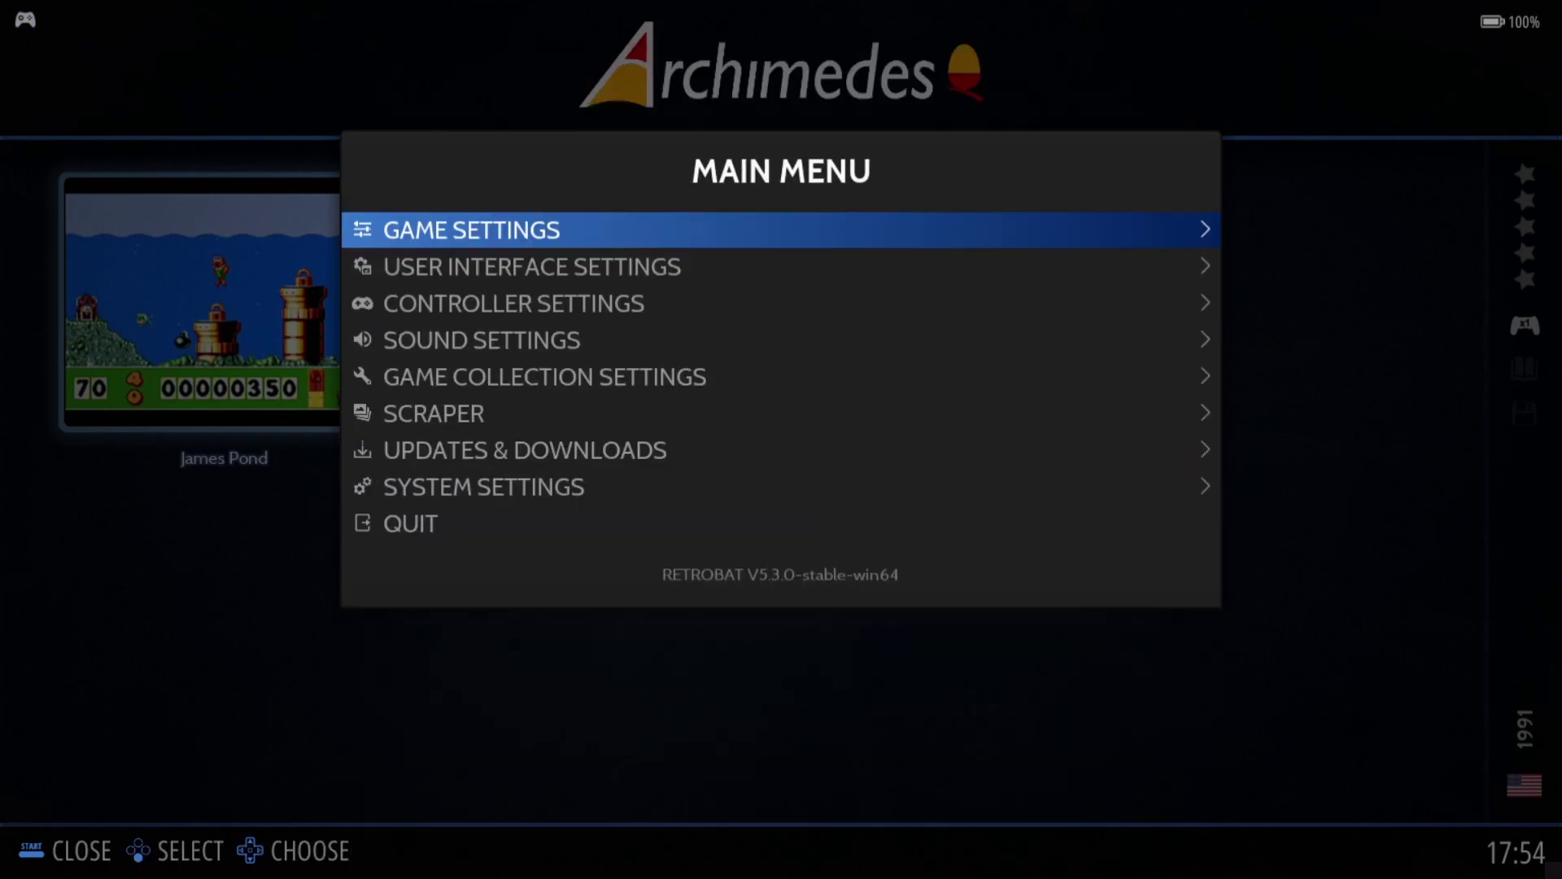
{"action": "key", "text": "Escape"}
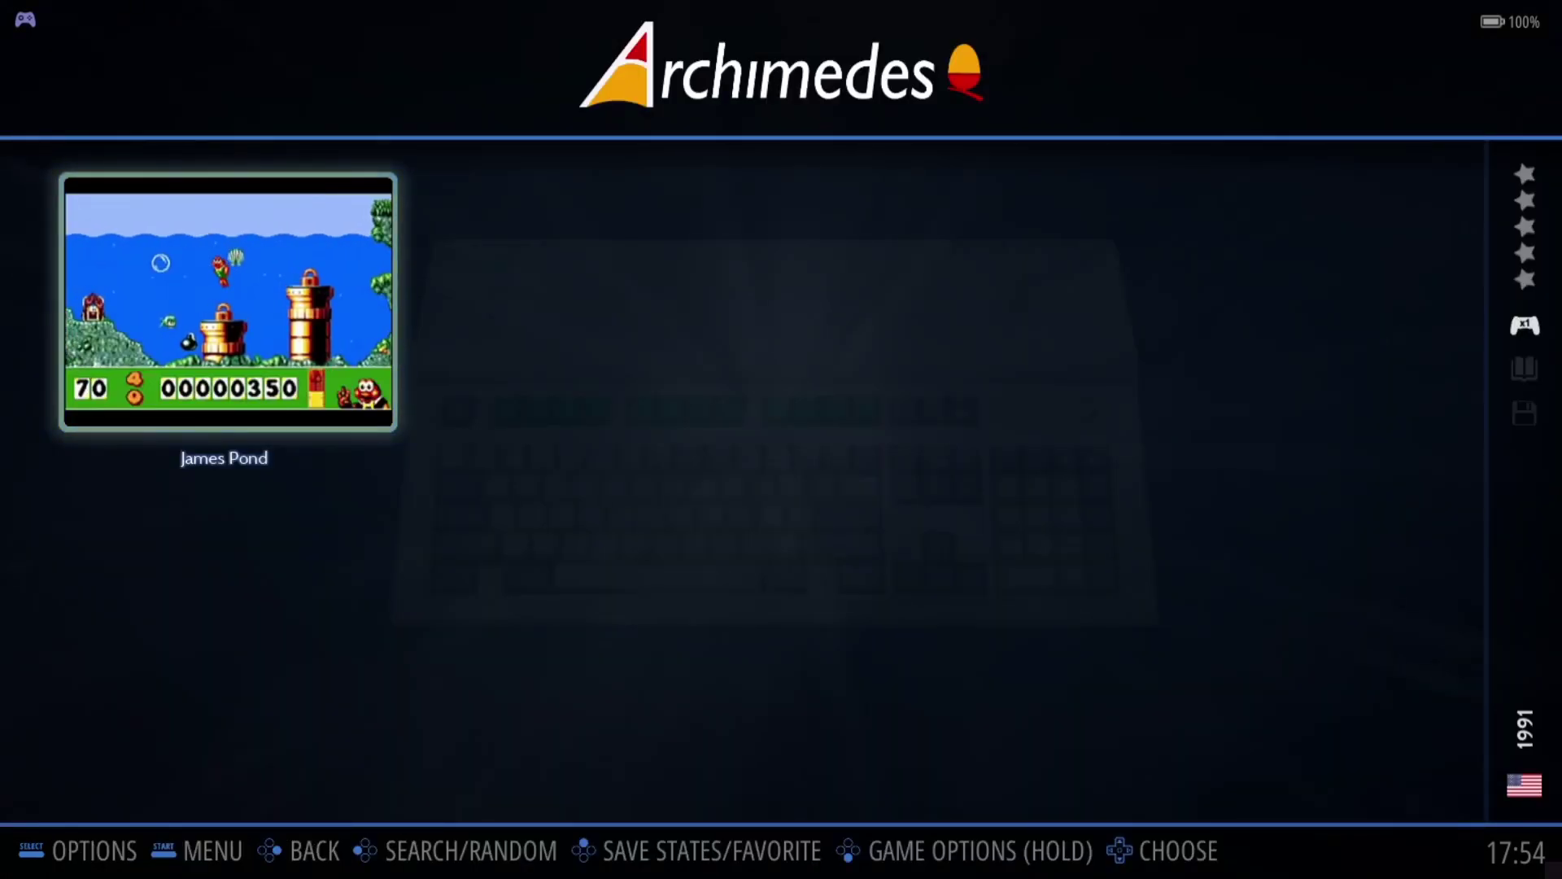
- Launch James Pond despite the missing BIOS warning and run !JamesPond from the adfs::JamesPond.$ window
{"action": "key", "text": "Return"}
{"action": "key", "text": "Return"}
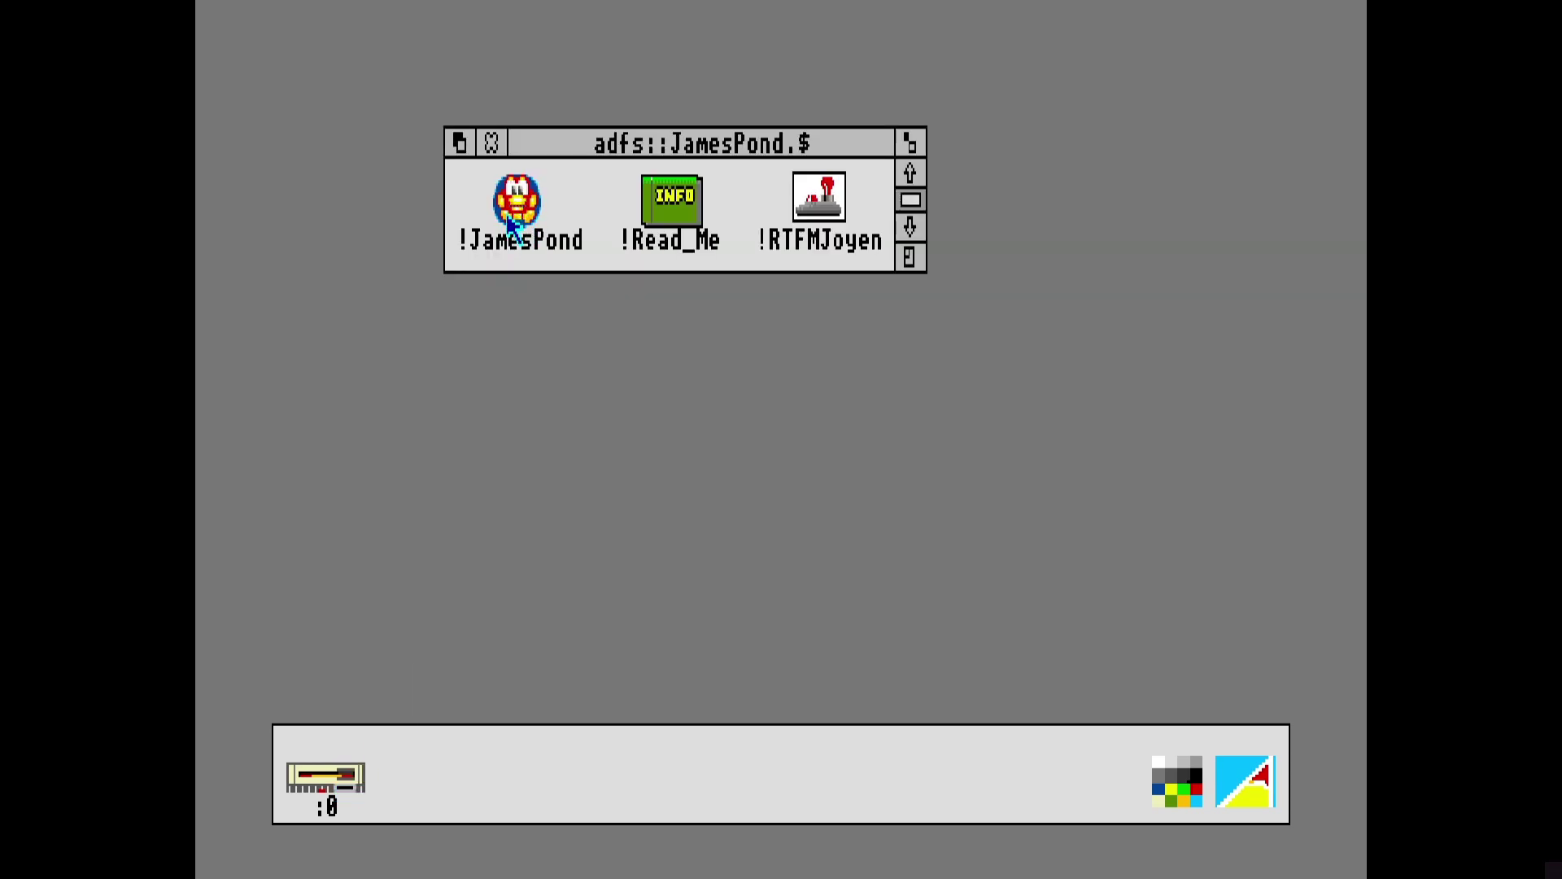
{"action": "double_click", "coordinate": [519, 193]}
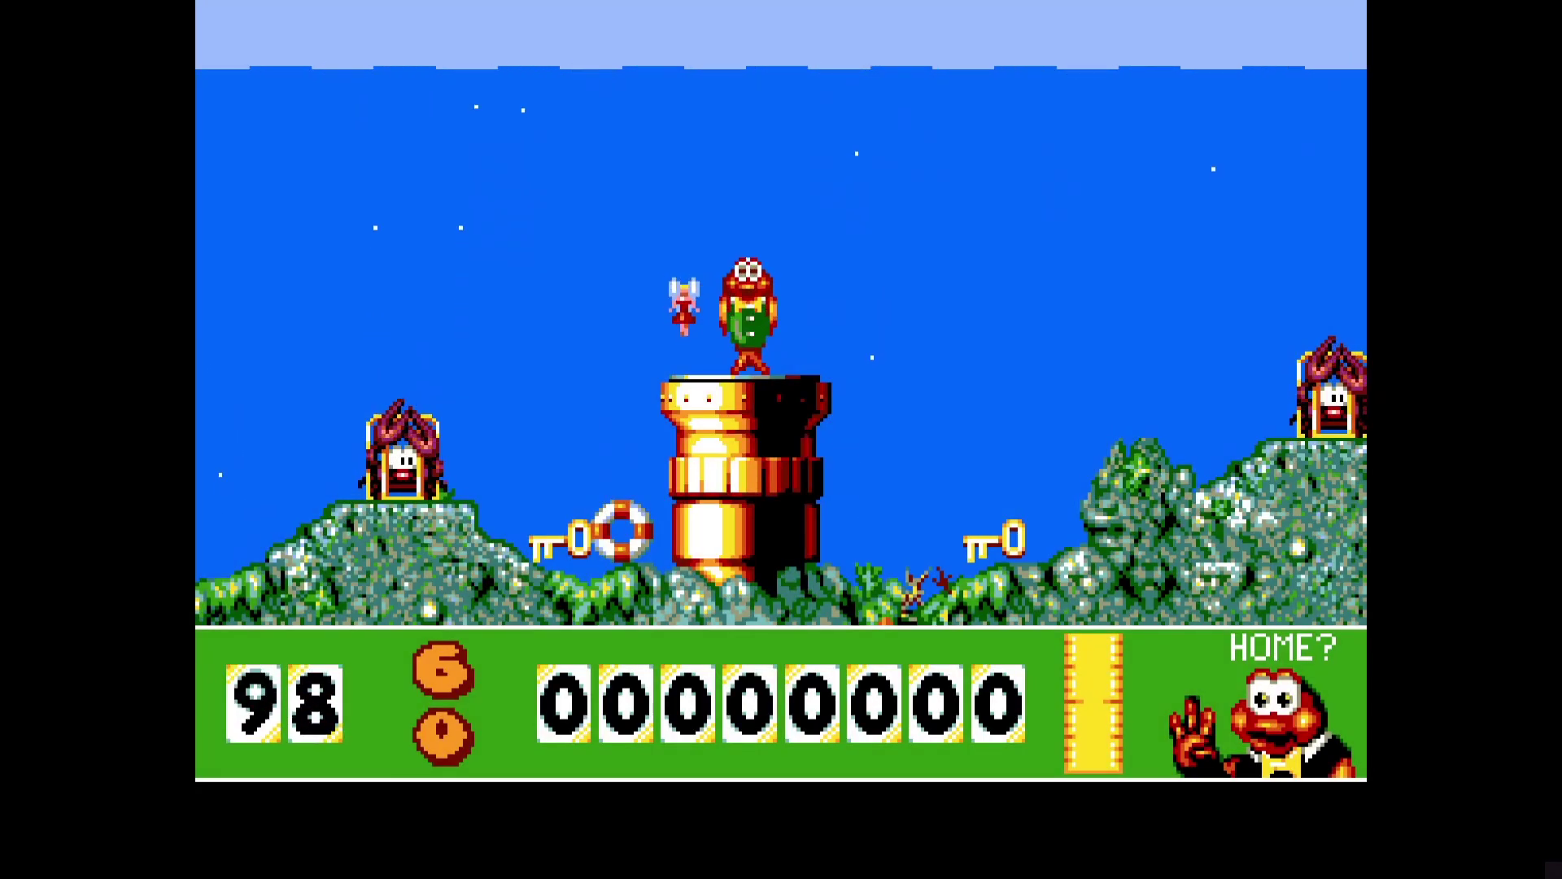
{"action": "key", "text": "Up"}
{"action": "key", "text": "Right"}
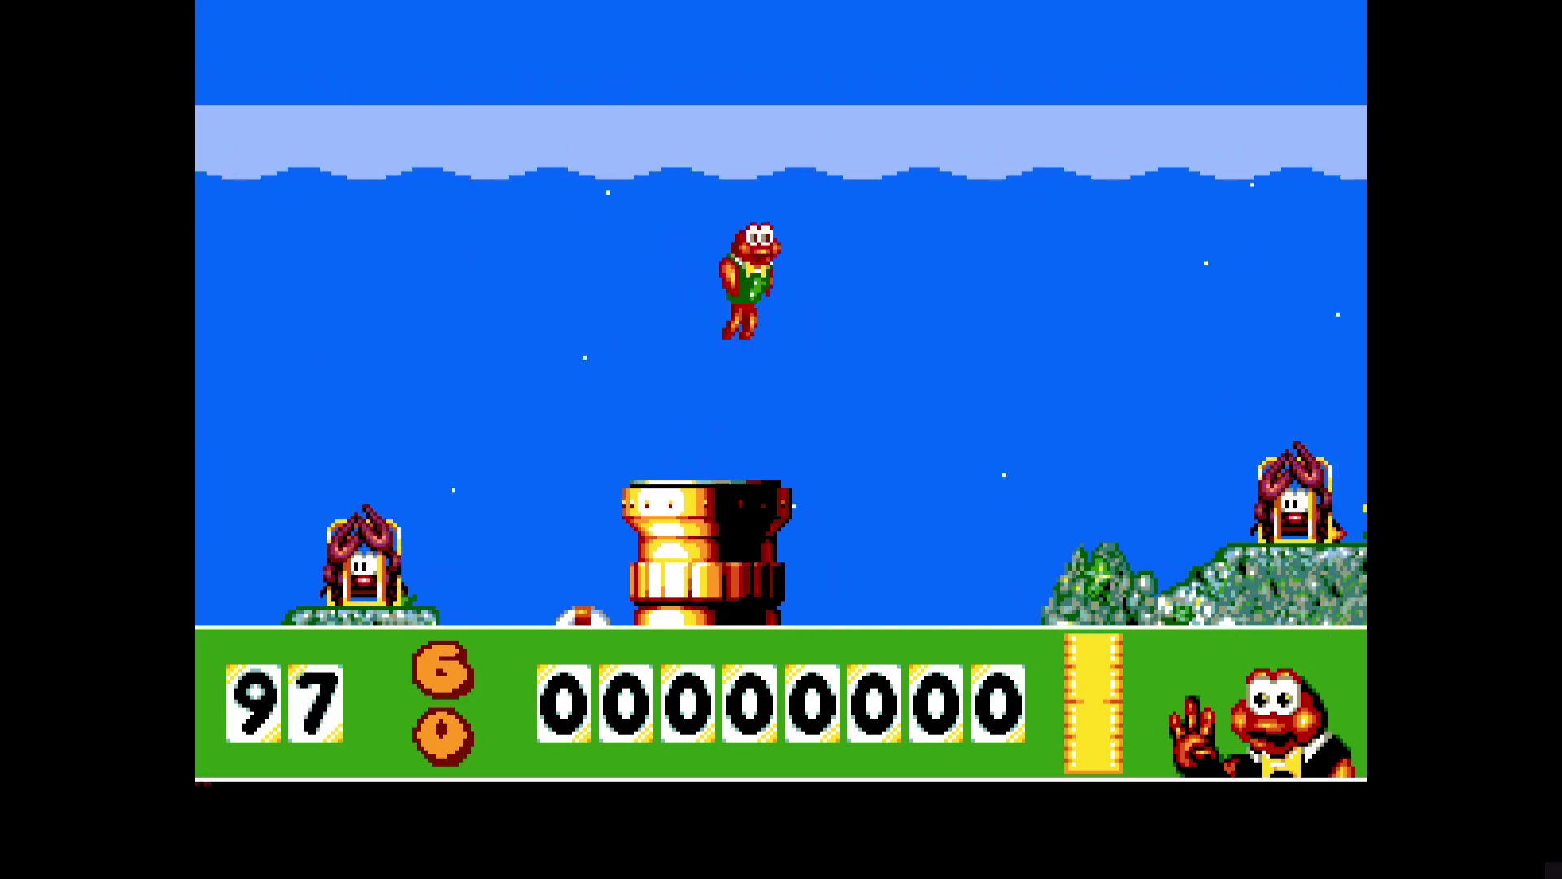
{"action": "key", "text": "Left"}
{"action": "key", "text": "Right"}
{"action": "key", "text": "Right"}
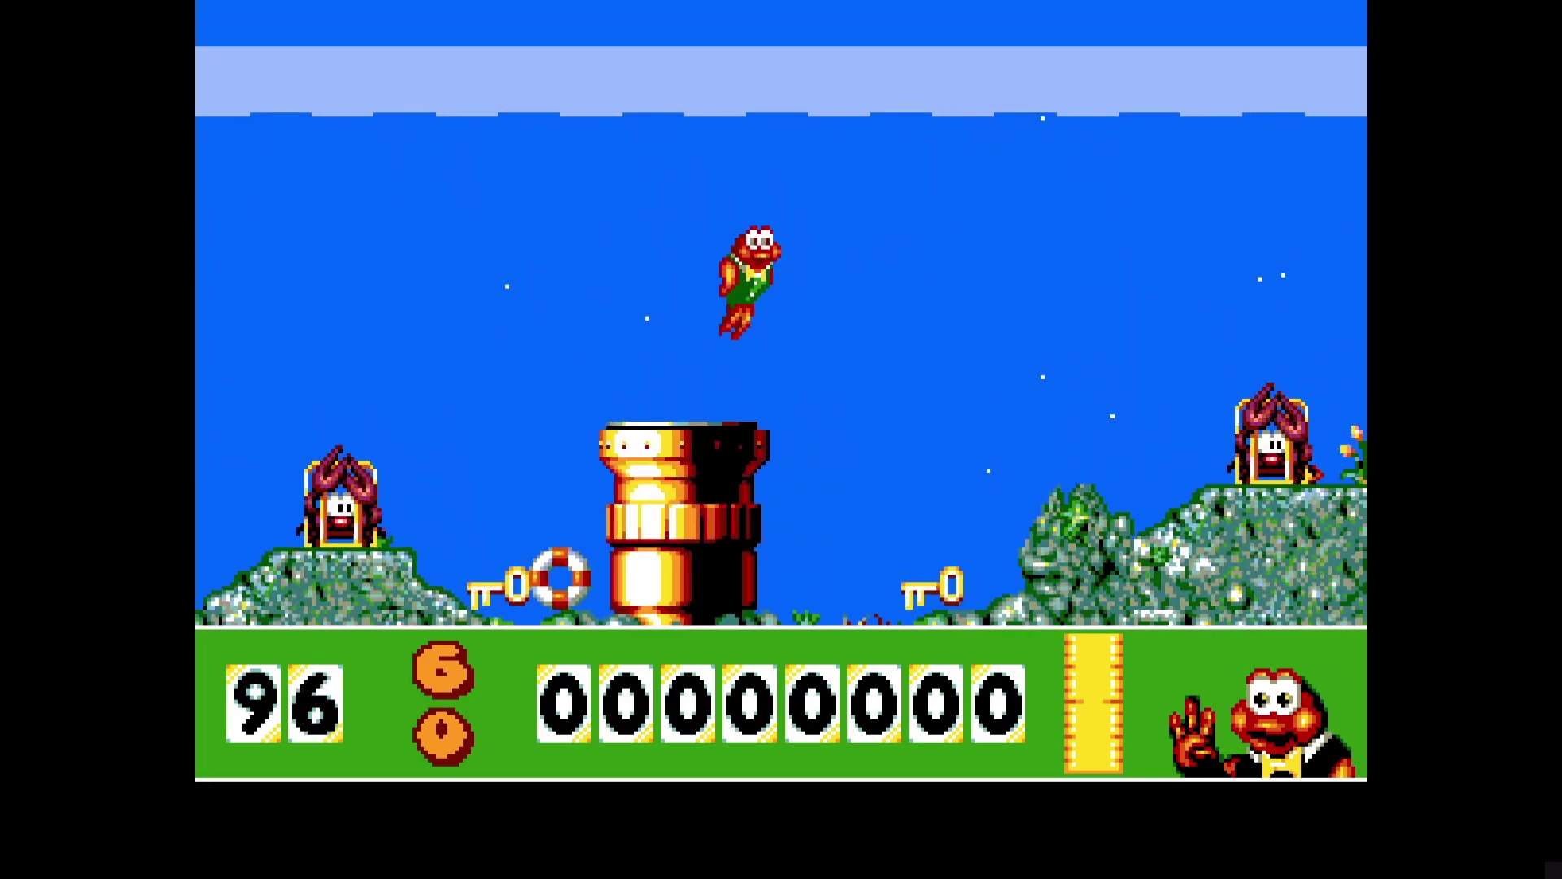
{"action": "key", "text": "Right"}
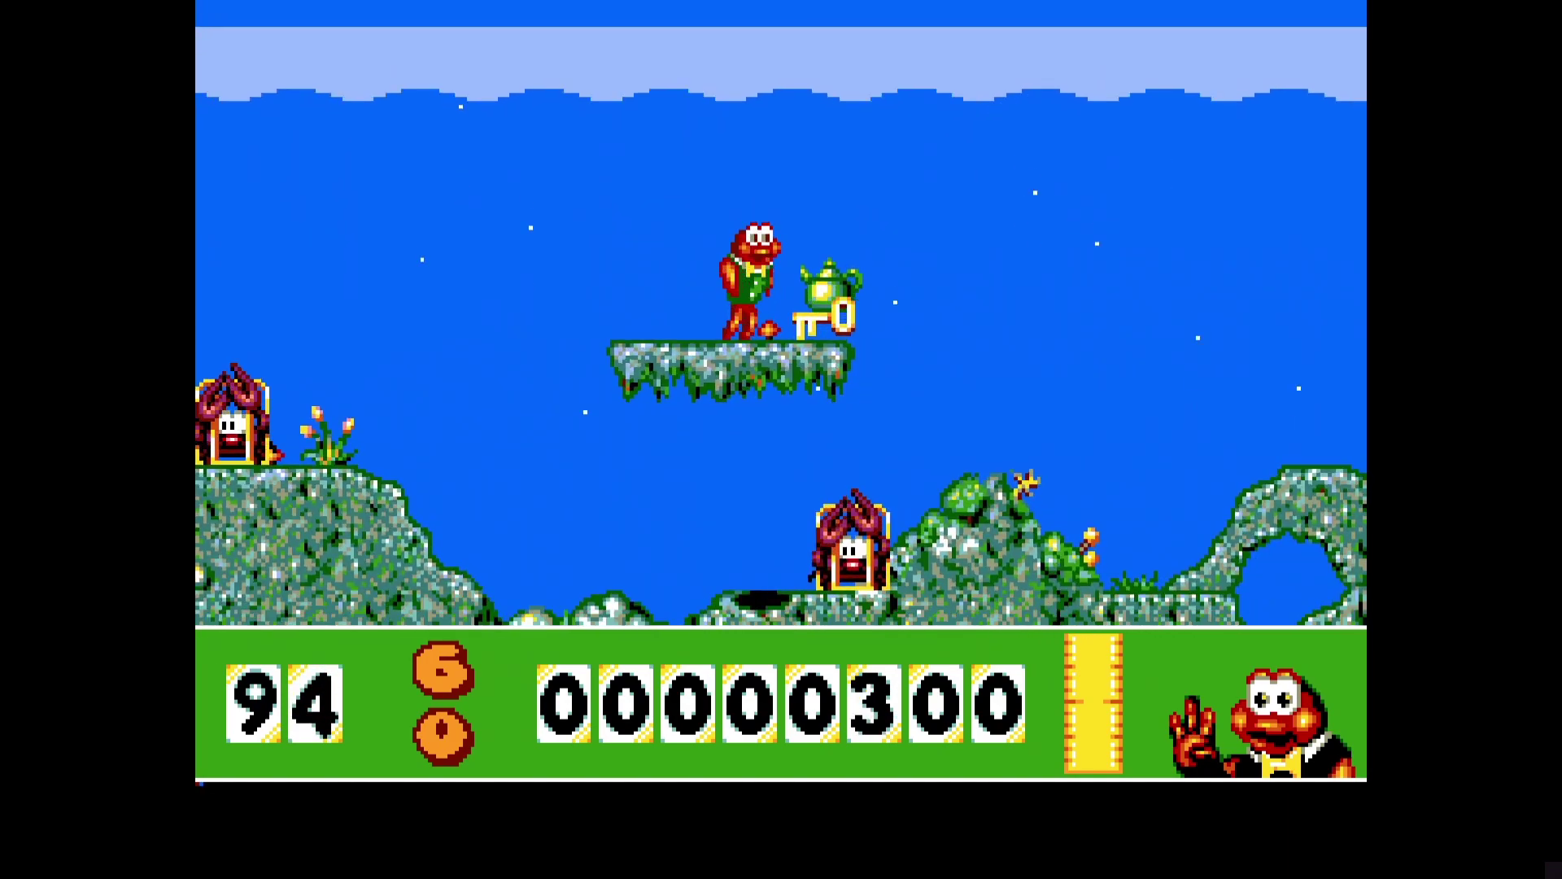
{"action": "key", "text": "Right"}
{"action": "key", "text": "Right"}
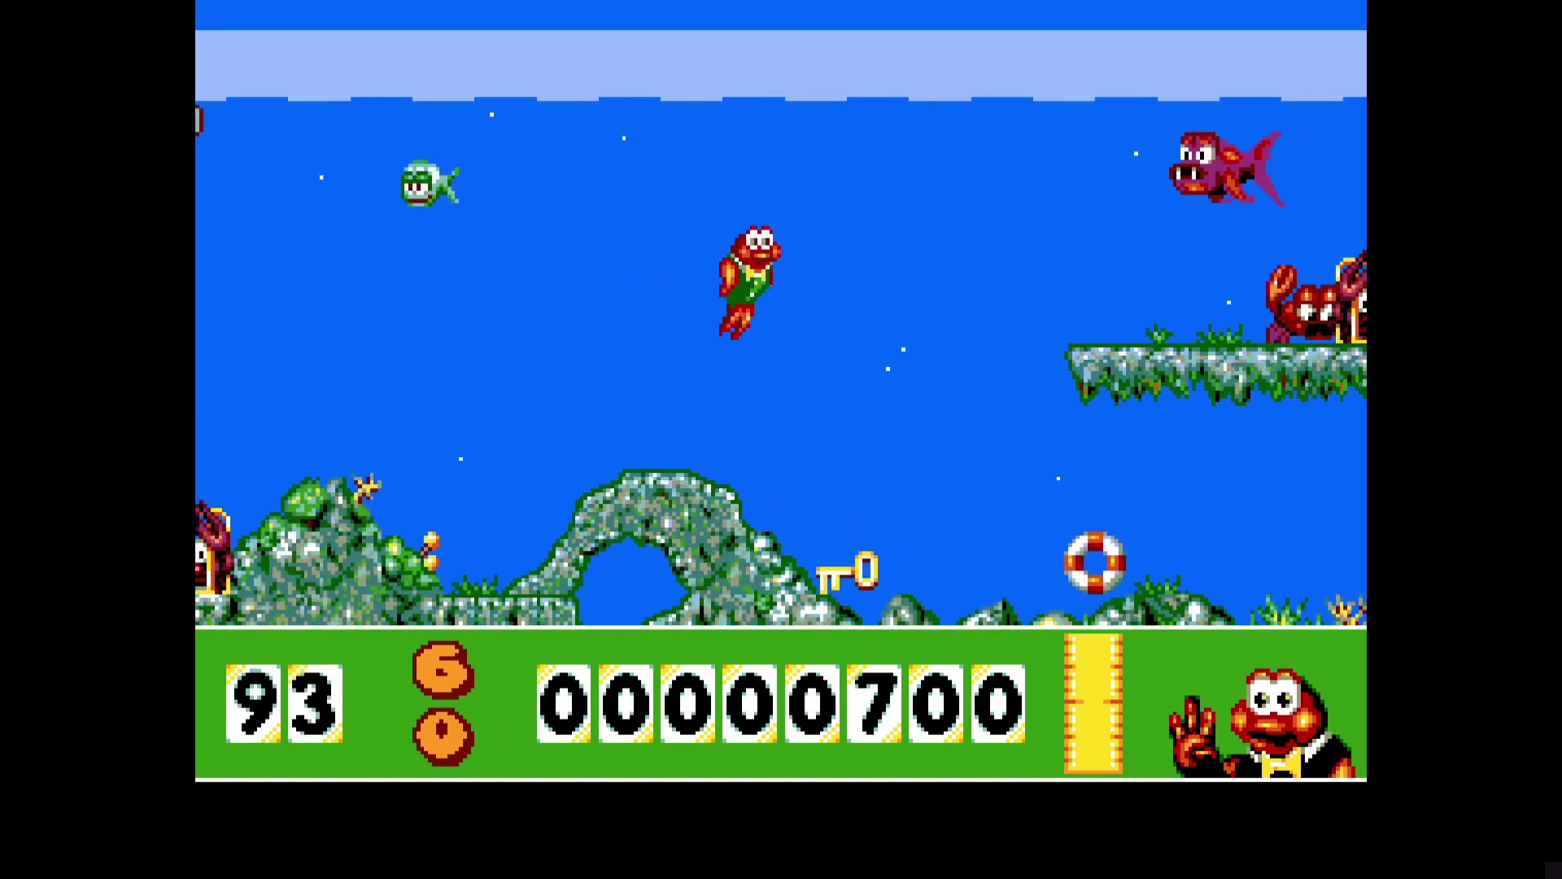
{"action": "key", "text": "Right"}
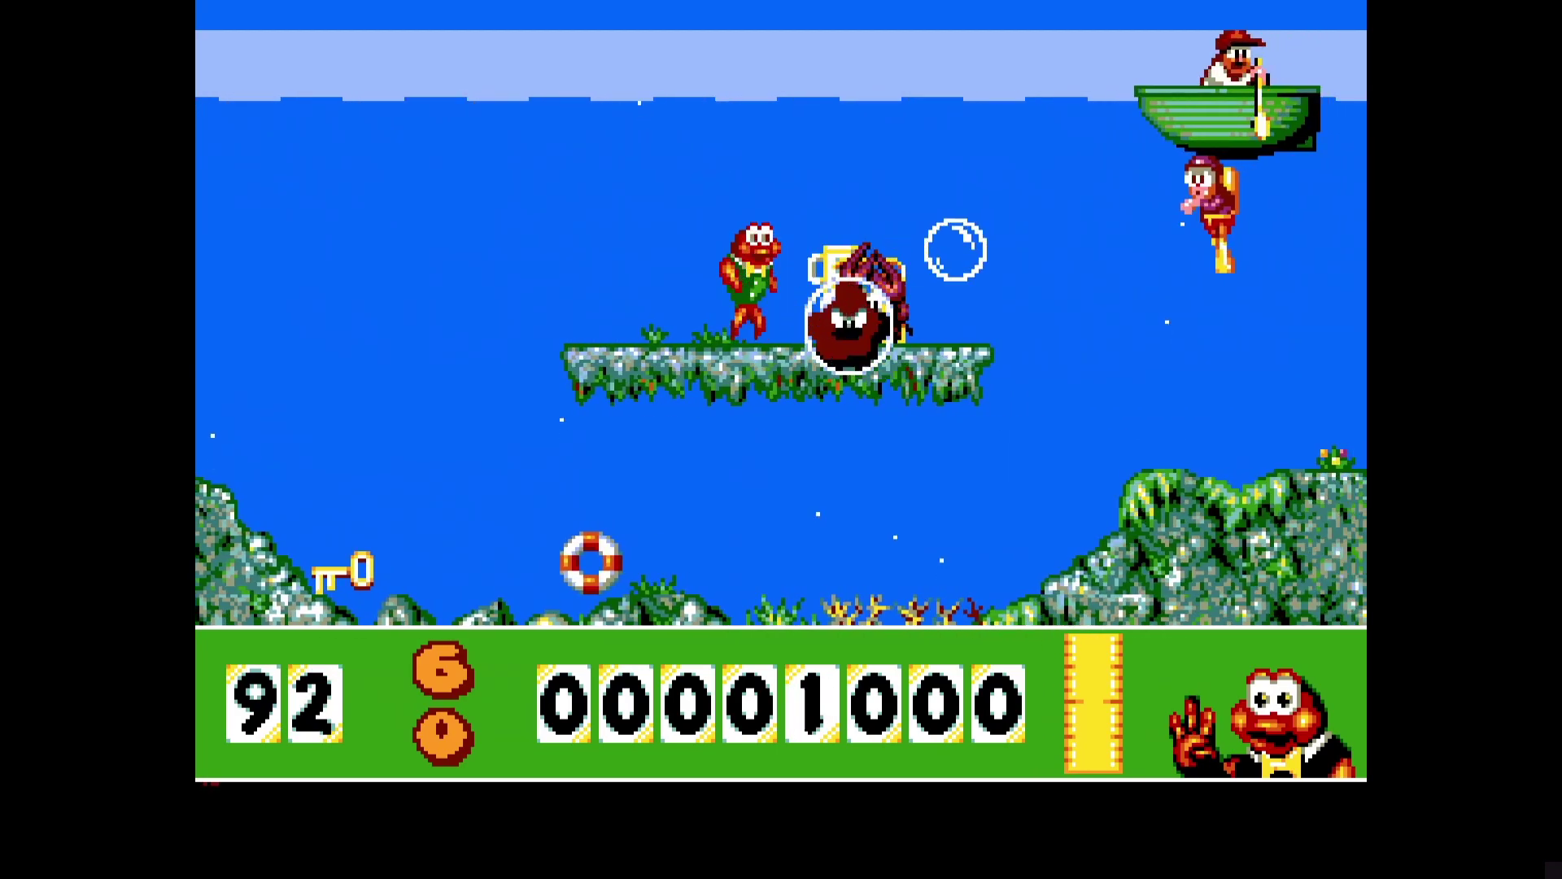
{"action": "key", "text": "Right"}
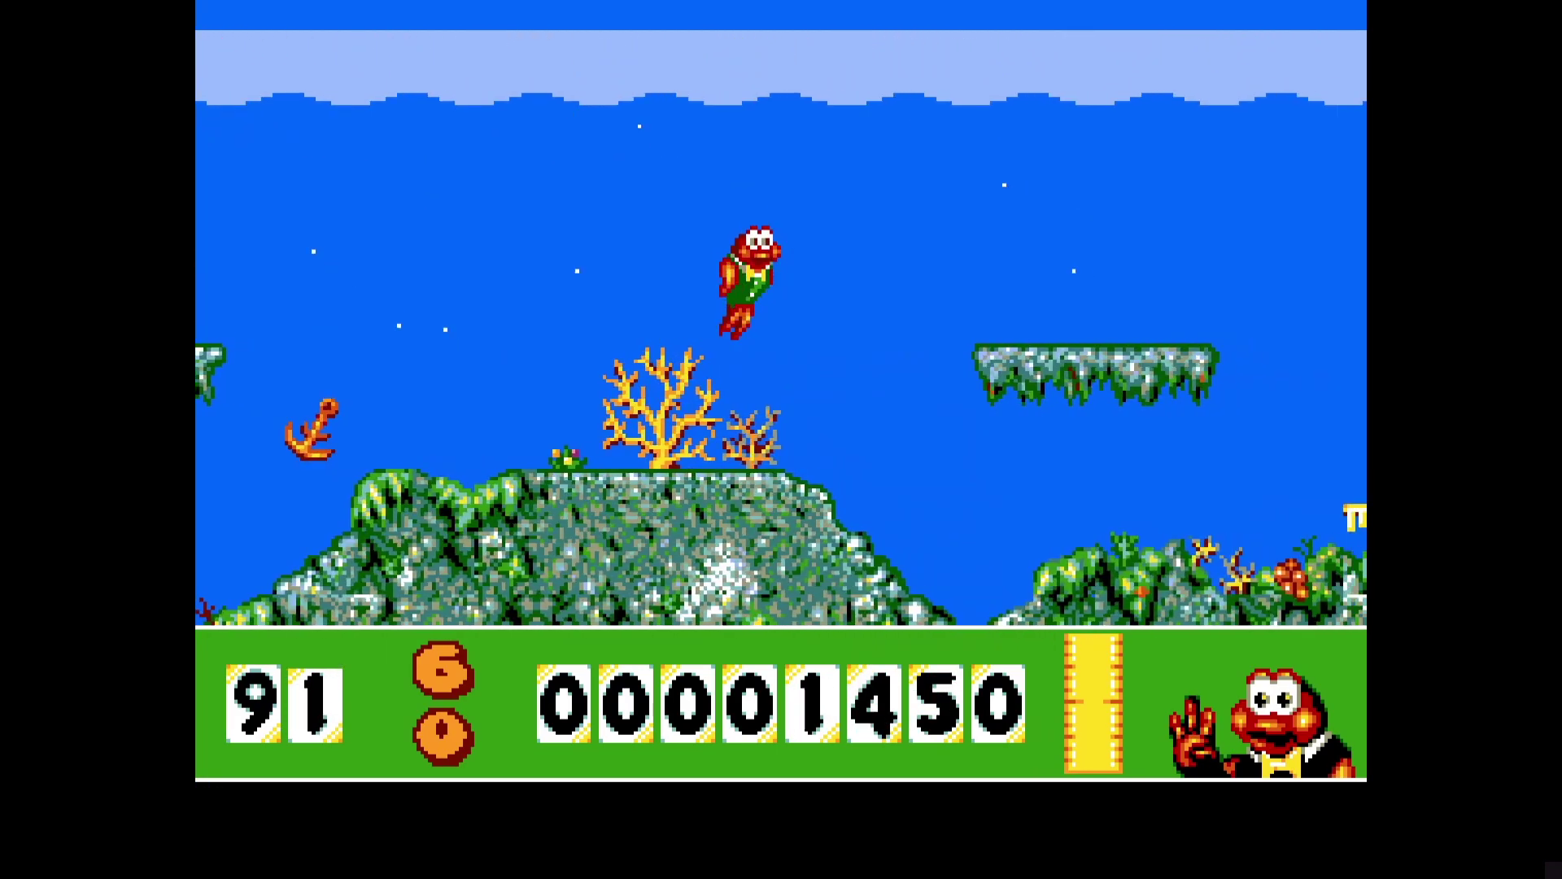
{"action": "key", "text": "Left"}
{"action": "key", "text": "Left"}
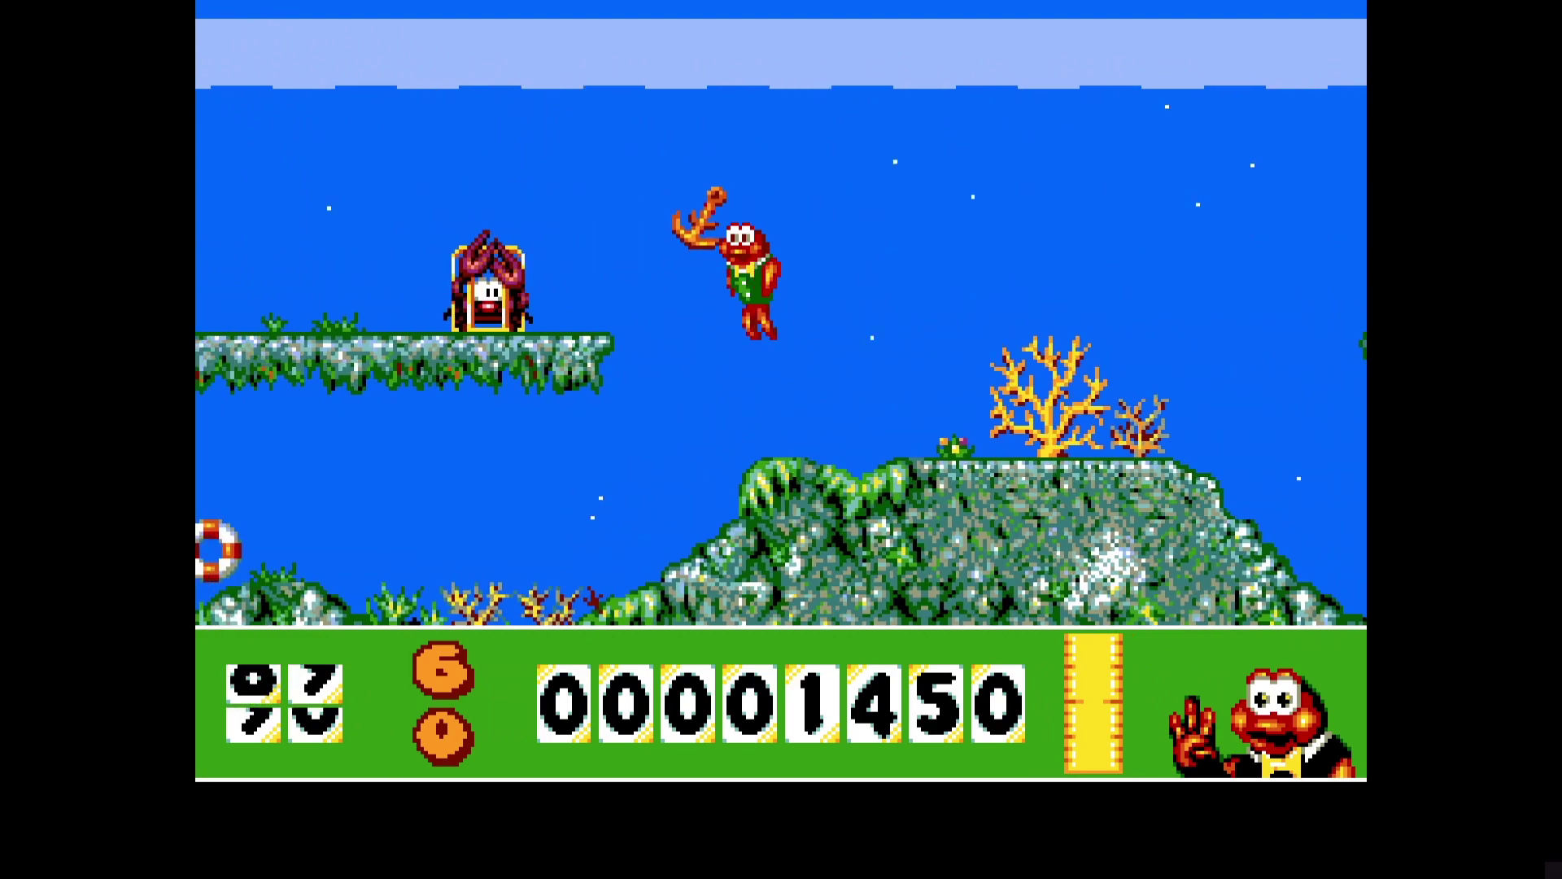
{"action": "key", "text": "Up"}
{"action": "key", "text": "Right"}
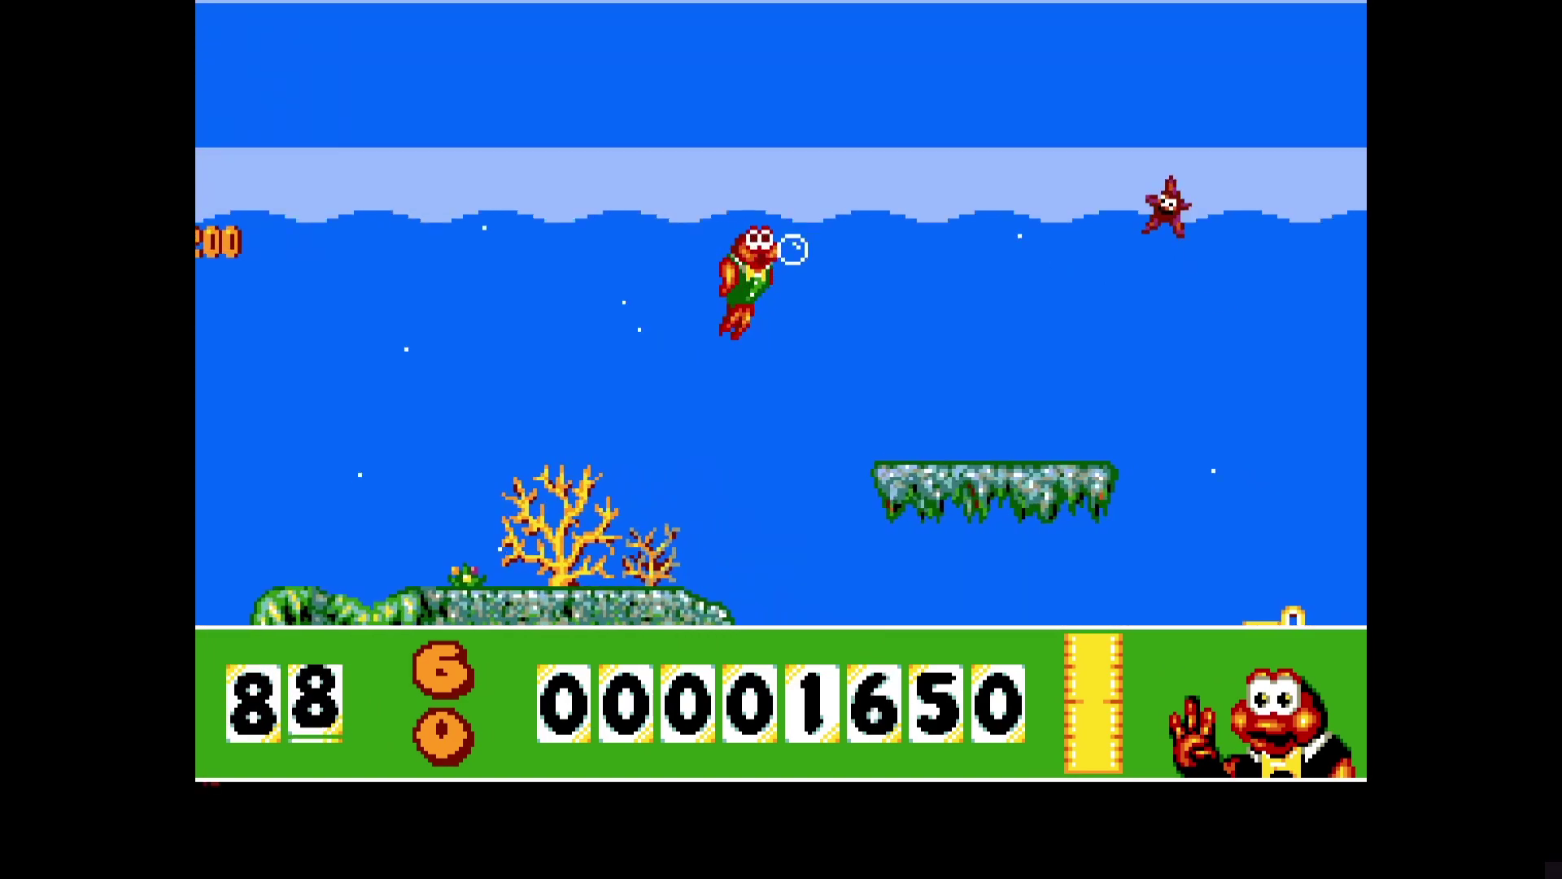
{"action": "key", "text": "Right"}
{"action": "key", "text": "Down"}
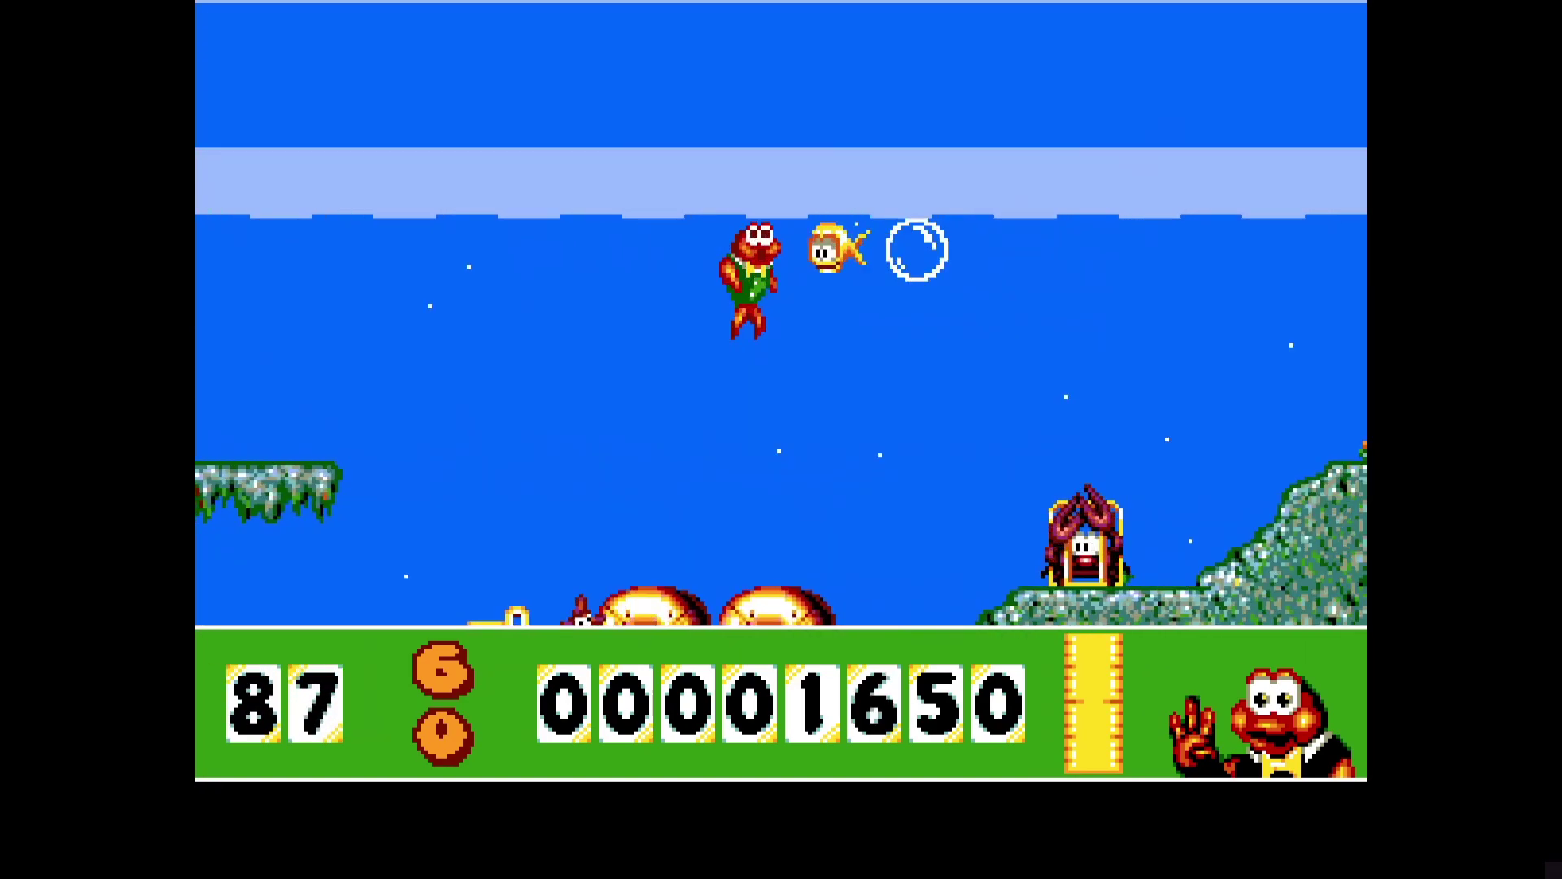
{"action": "key", "text": "Right"}
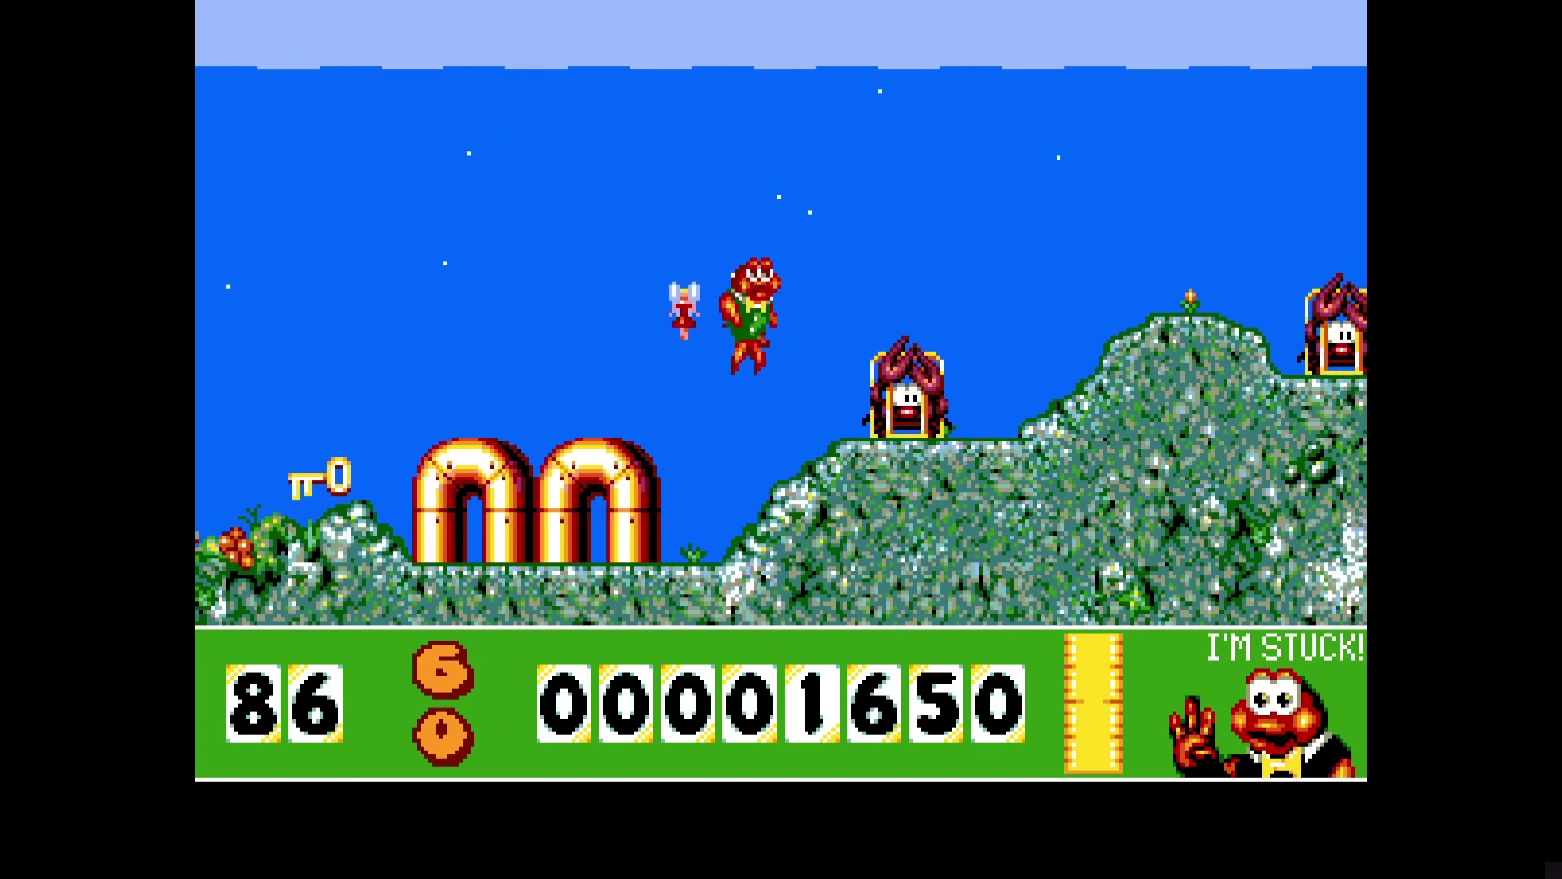
{"action": "key", "text": "Down"}
{"action": "key", "text": "Left"}
{"action": "key", "text": "Up"}
{"action": "key", "text": "Down"}
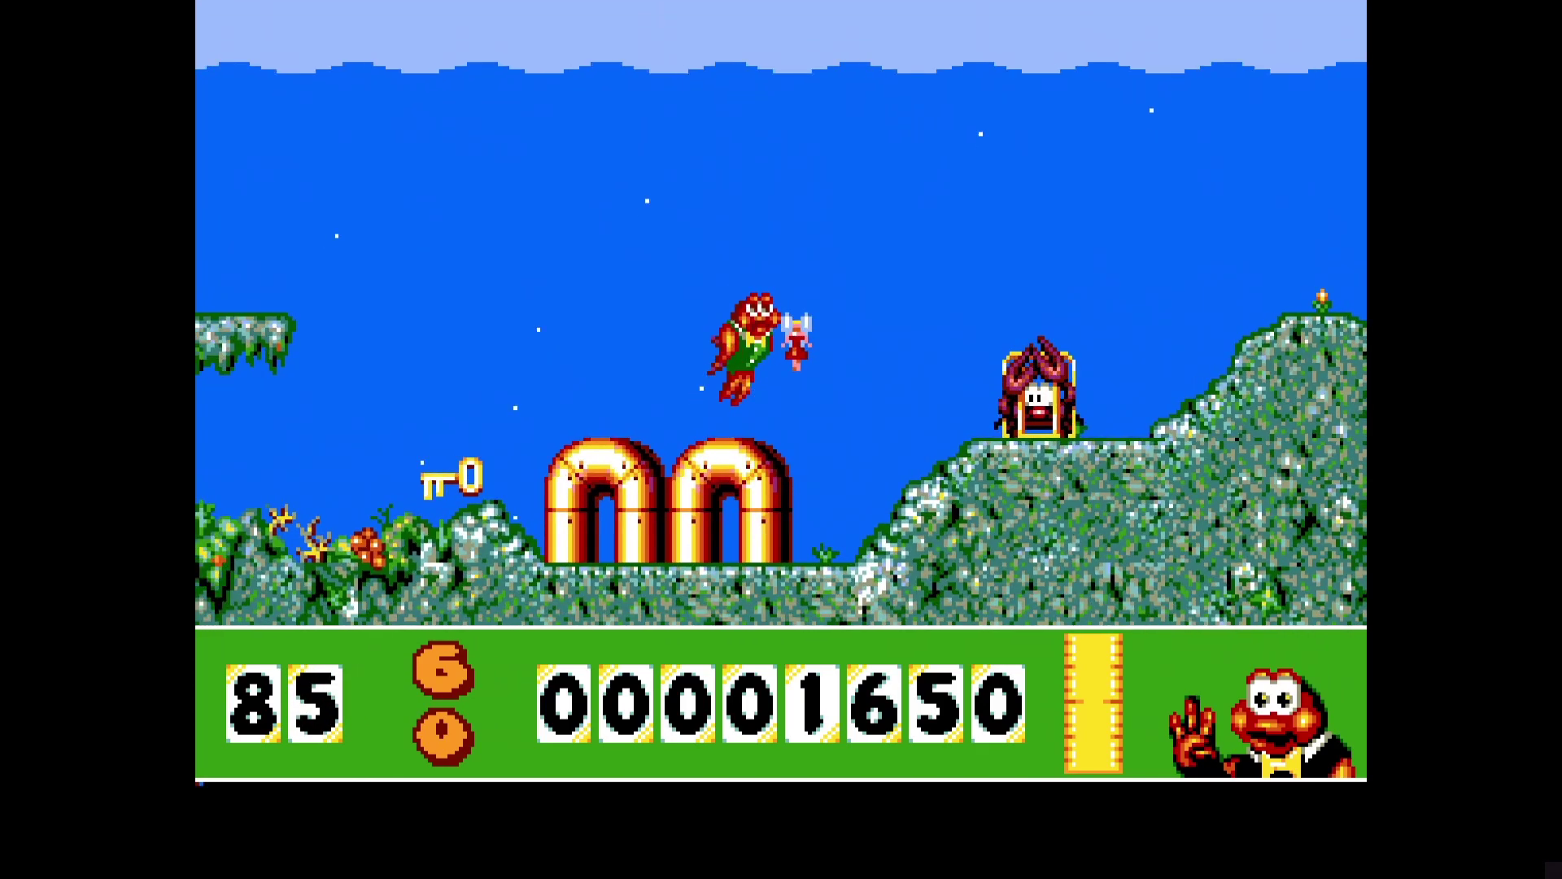
{"action": "key", "text": "Left"}
{"action": "key", "text": "Right"}
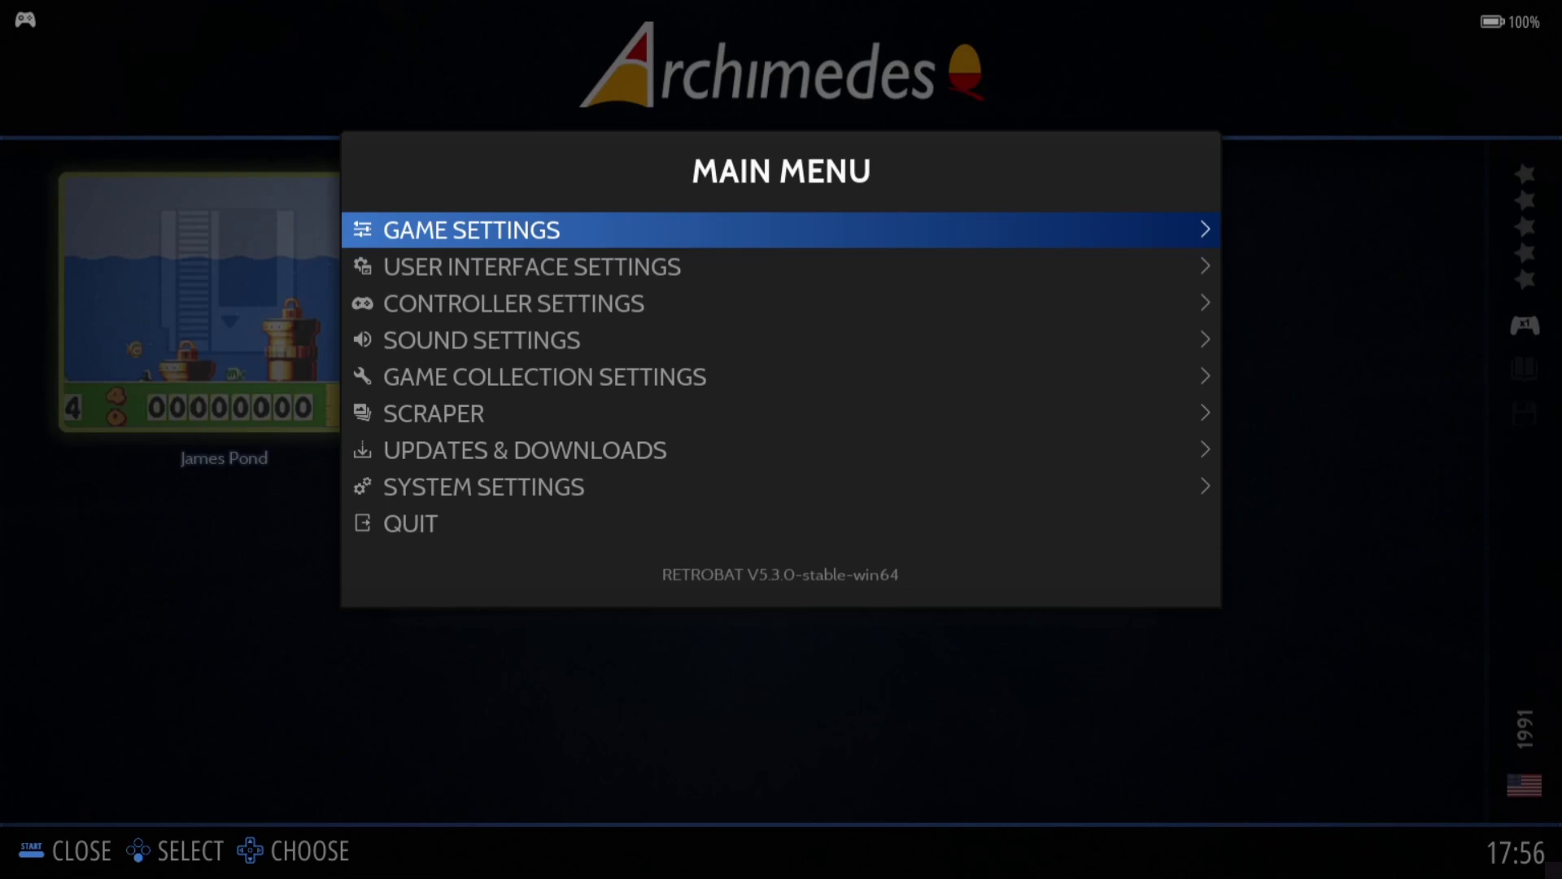
- Open the advanced system options for Archimedes from the game list's view options
{"action": "key", "text": "space"}
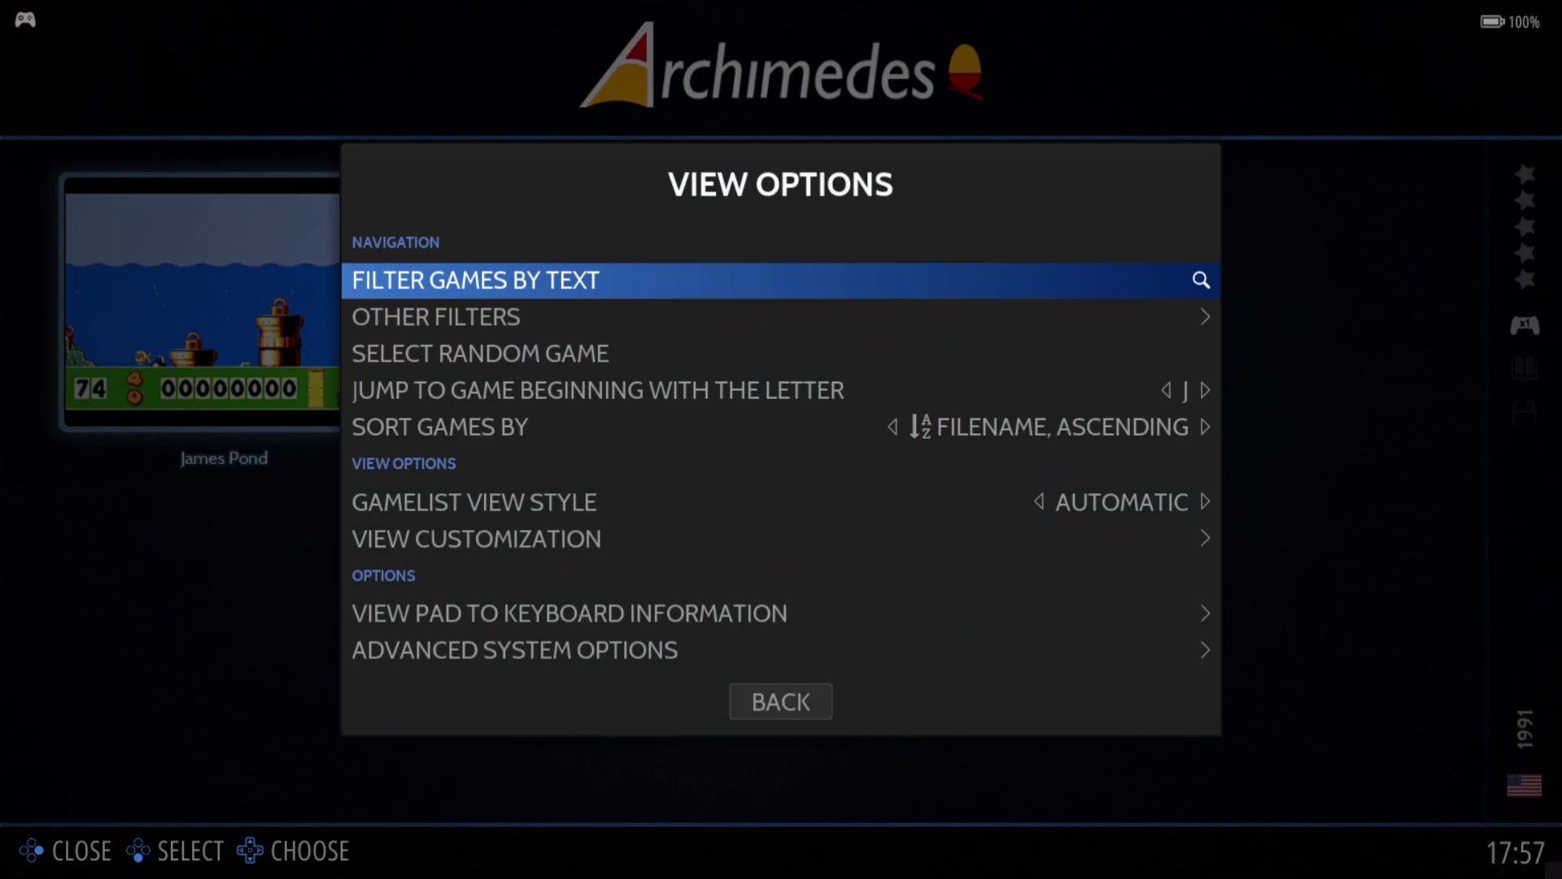
{"action": "key", "text": "Up"}
{"action": "key", "text": "Up"}
{"action": "key", "text": "Return"}
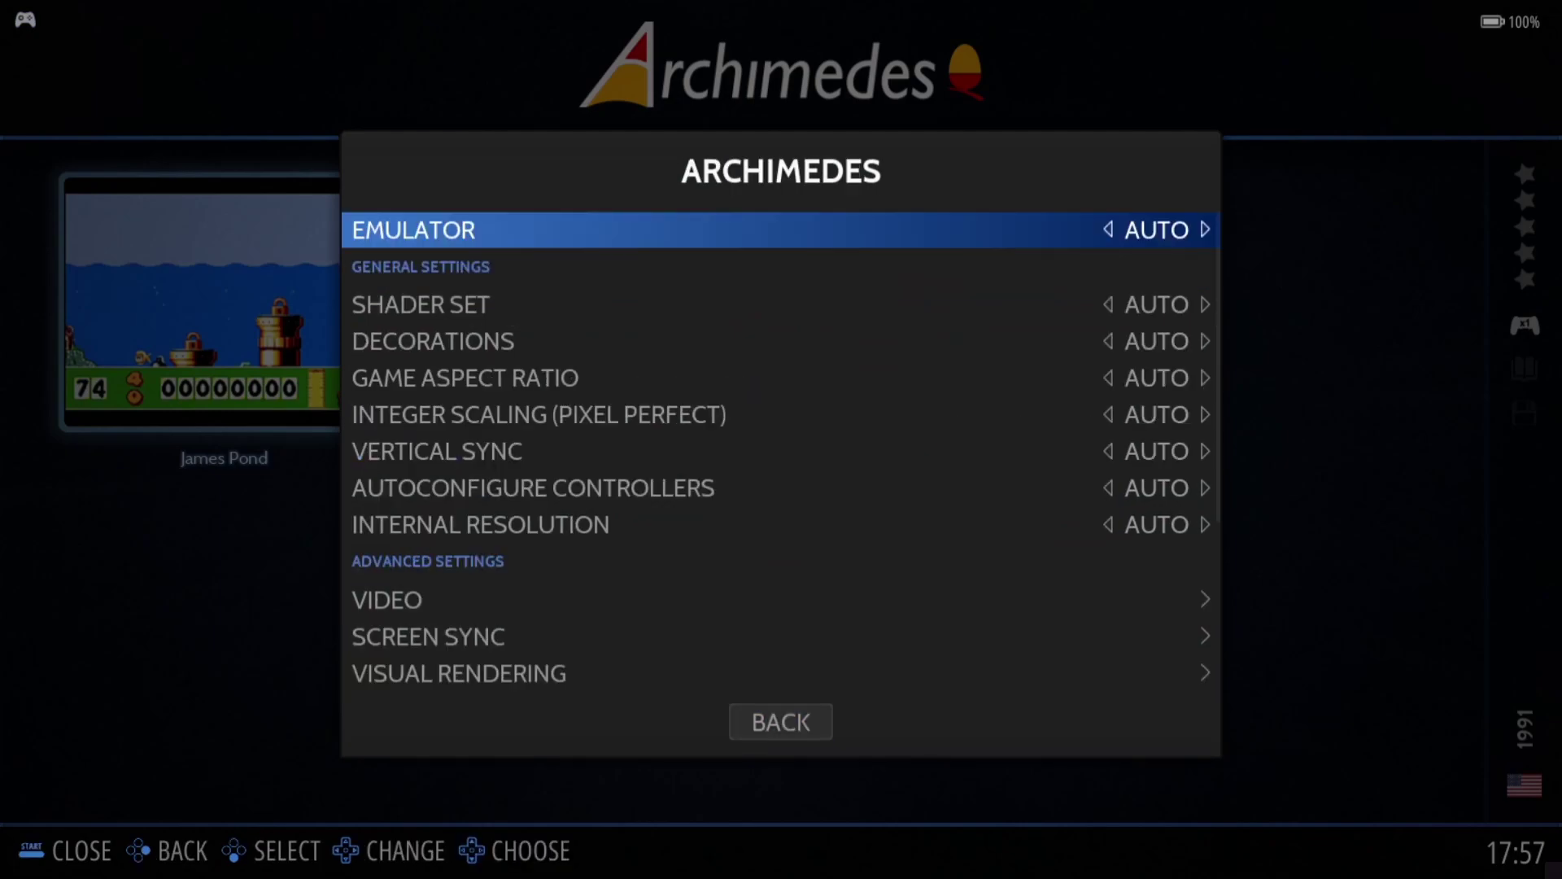
- Set the Archimedes shader set to ENHANCED
{"action": "key", "text": "Down"}
{"action": "key", "text": "Return"}
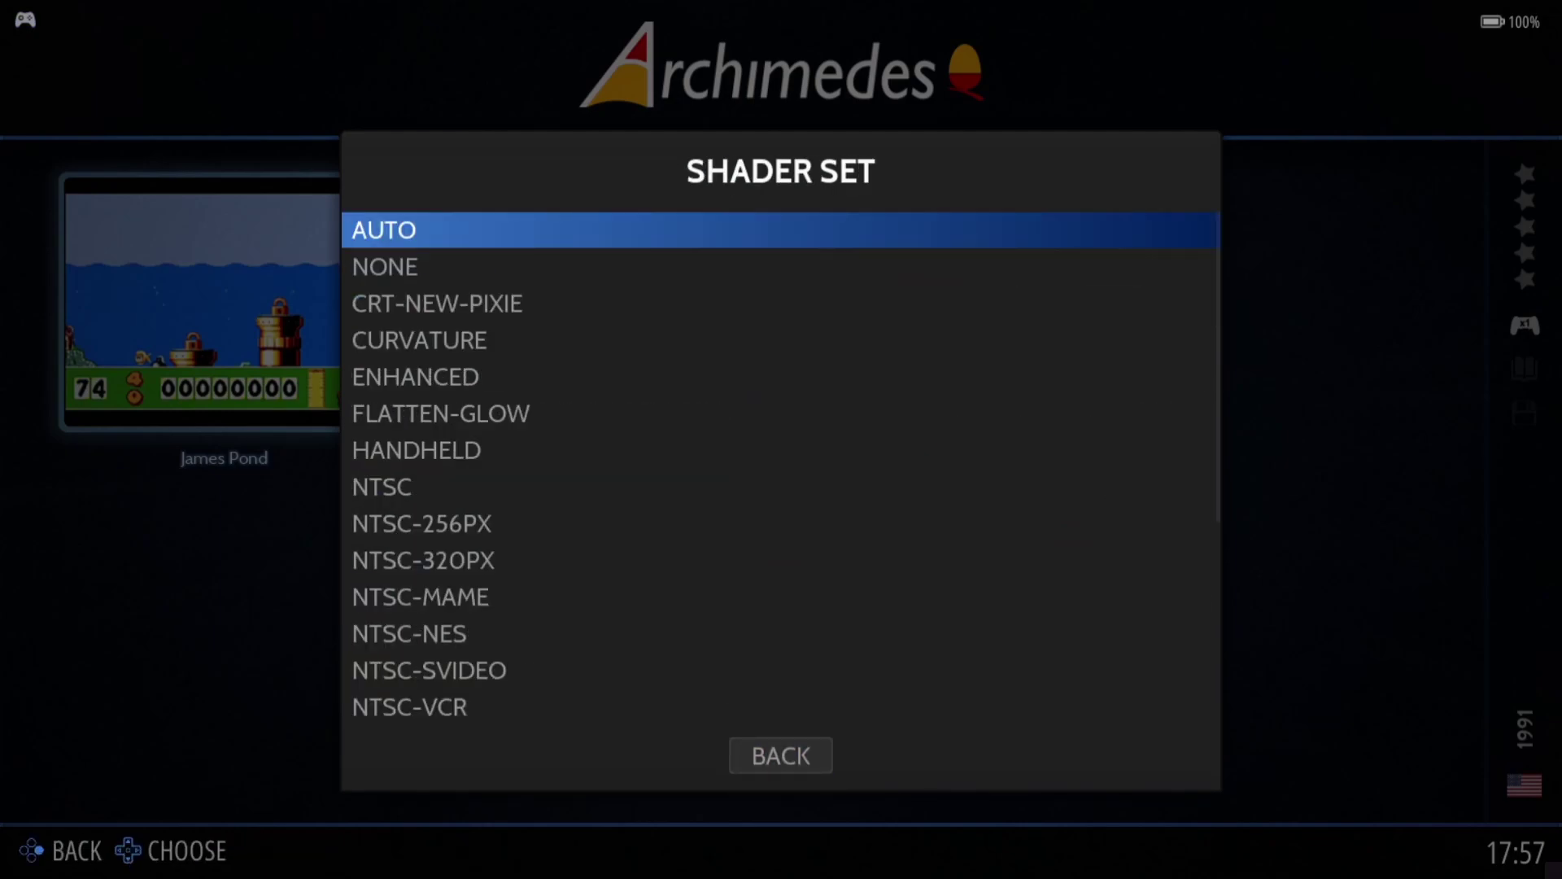
{"action": "key", "text": "Down"}
{"action": "key", "text": "Down"}
{"action": "key", "text": "Down"}
{"action": "key", "text": "Down"}
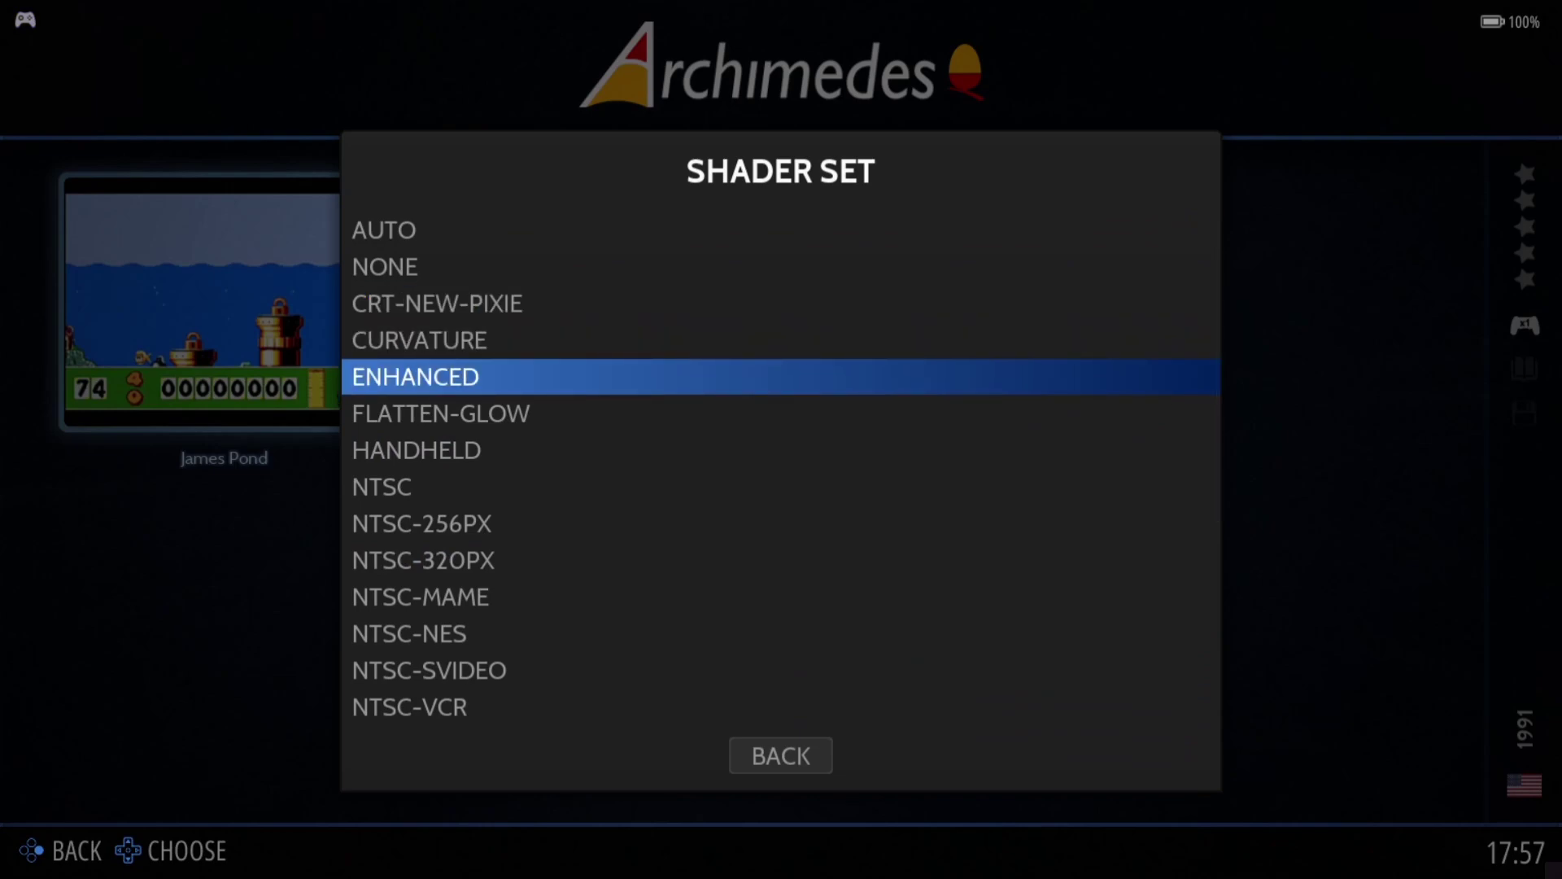
{"action": "key", "text": "Up"}
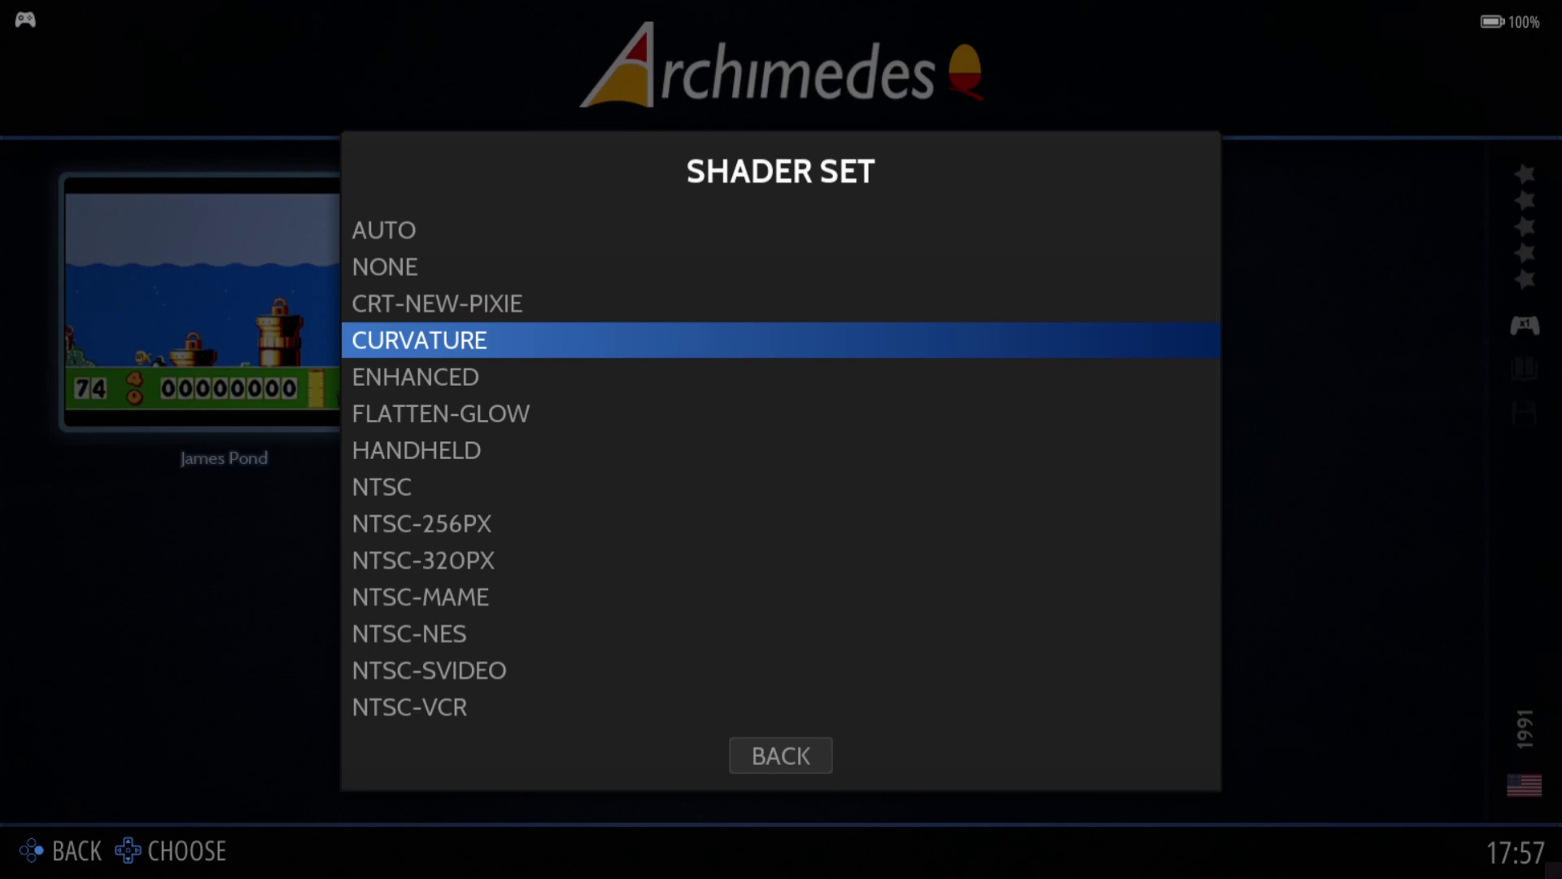
{"action": "key", "text": "Down"}
{"action": "key", "text": "Return"}
- Set the Archimedes decorations to AMBIANCE GAMEROOM
{"action": "key", "text": "Down"}
{"action": "key", "text": "Return"}
{"action": "key", "text": "Up"}
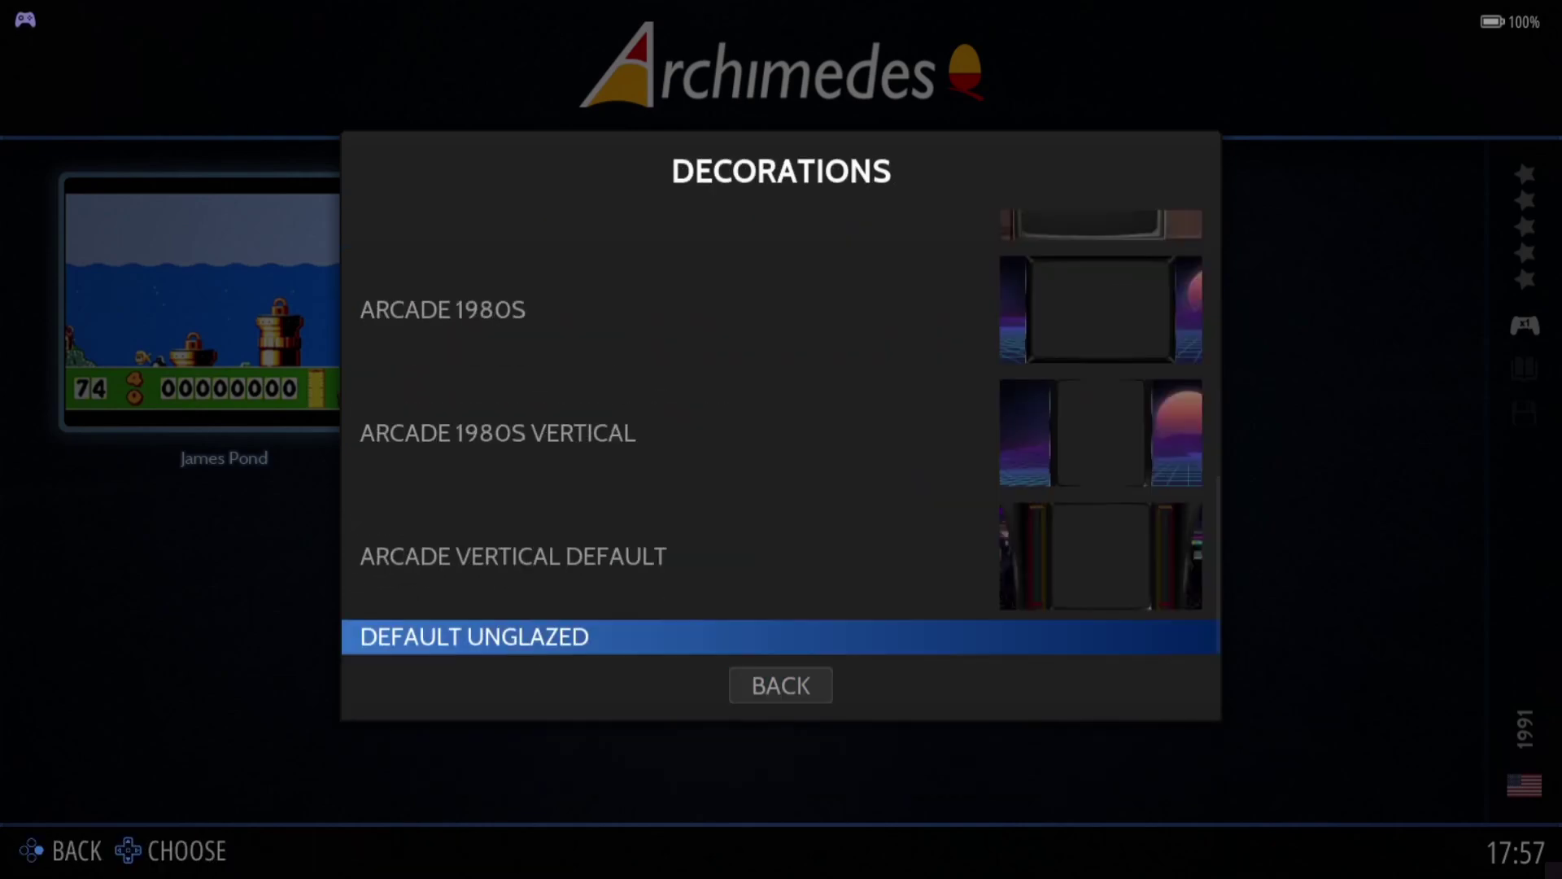
{"action": "key", "text": "Up"}
{"action": "key", "text": "Up"}
{"action": "key", "text": "Up"}
{"action": "key", "text": "Up"}
{"action": "key", "text": "Up"}
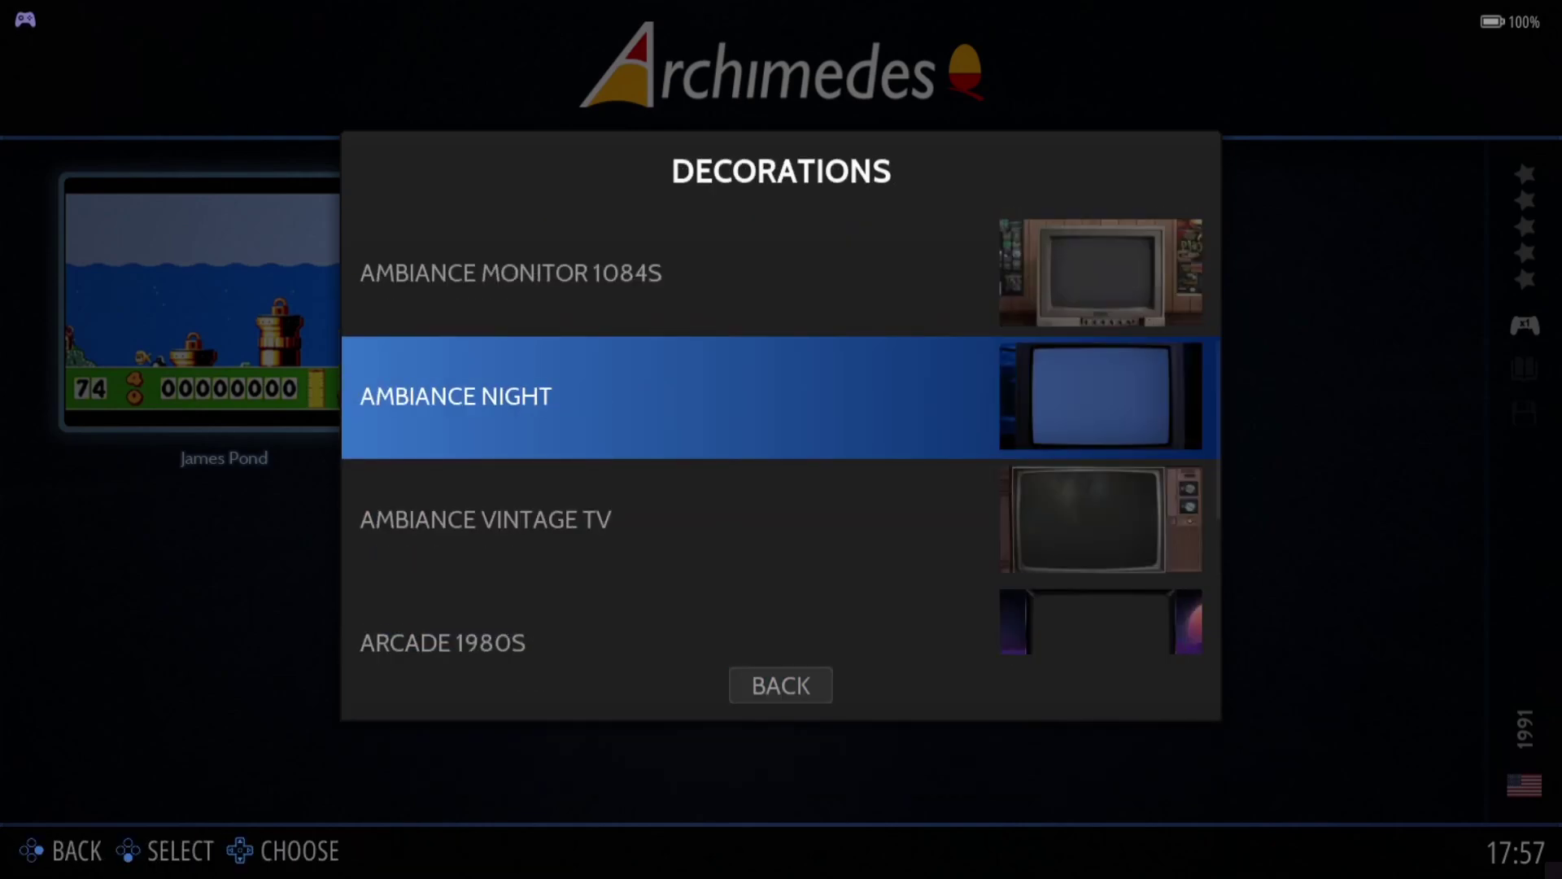
{"action": "key", "text": "Up"}
{"action": "key", "text": "Up"}
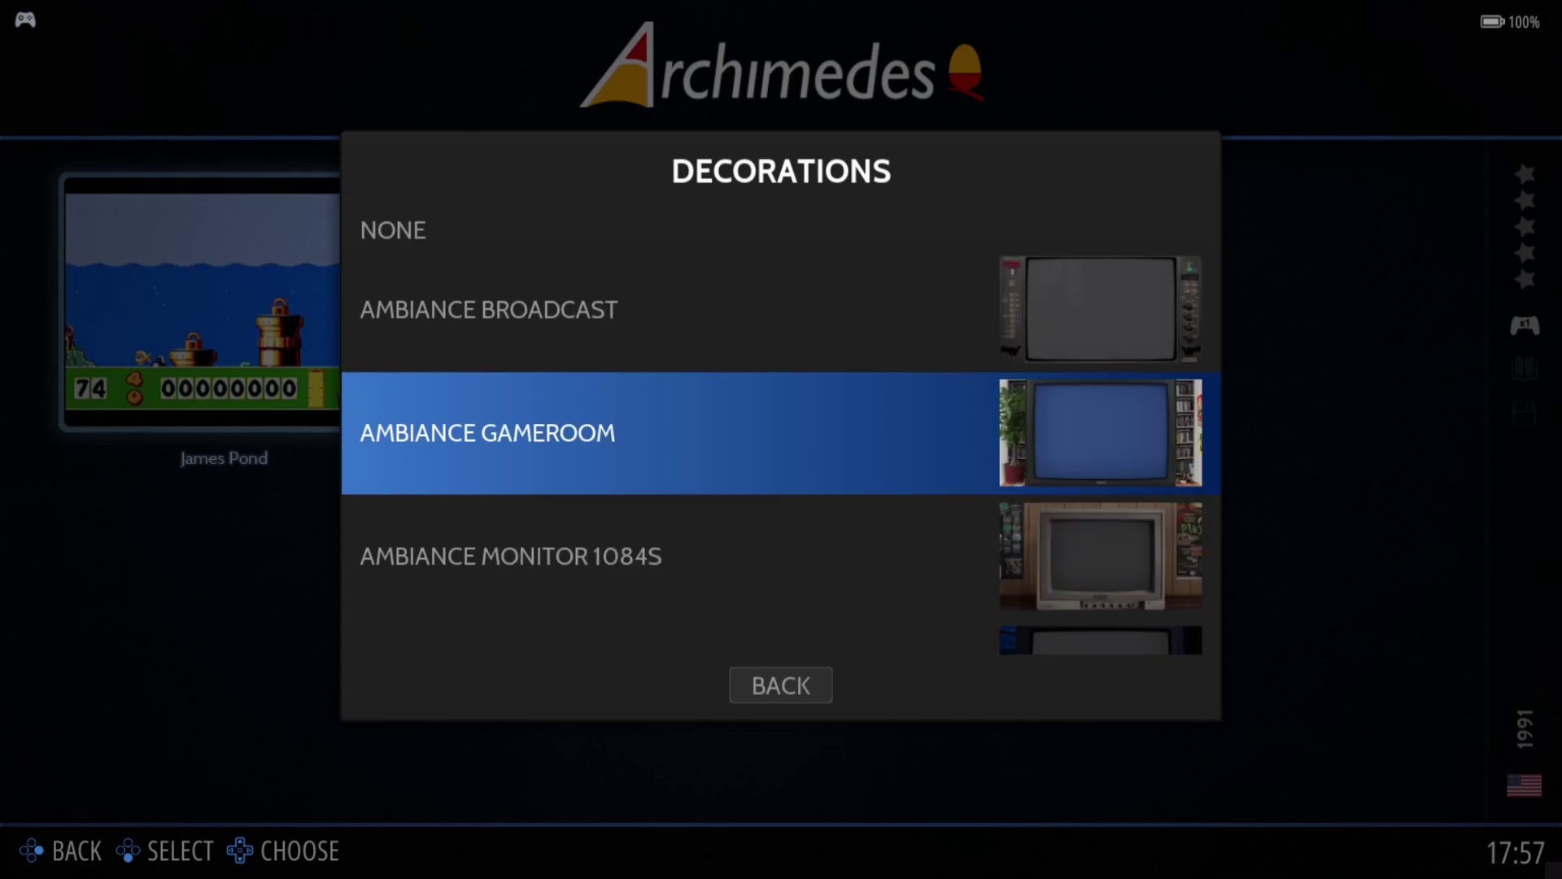
{"action": "key", "text": "Return"}
- Look through the game aspect ratio choices and keep AUTO selected
{"action": "key", "text": "Down"}
{"action": "key", "text": "Down"}
{"action": "key", "text": "Up"}
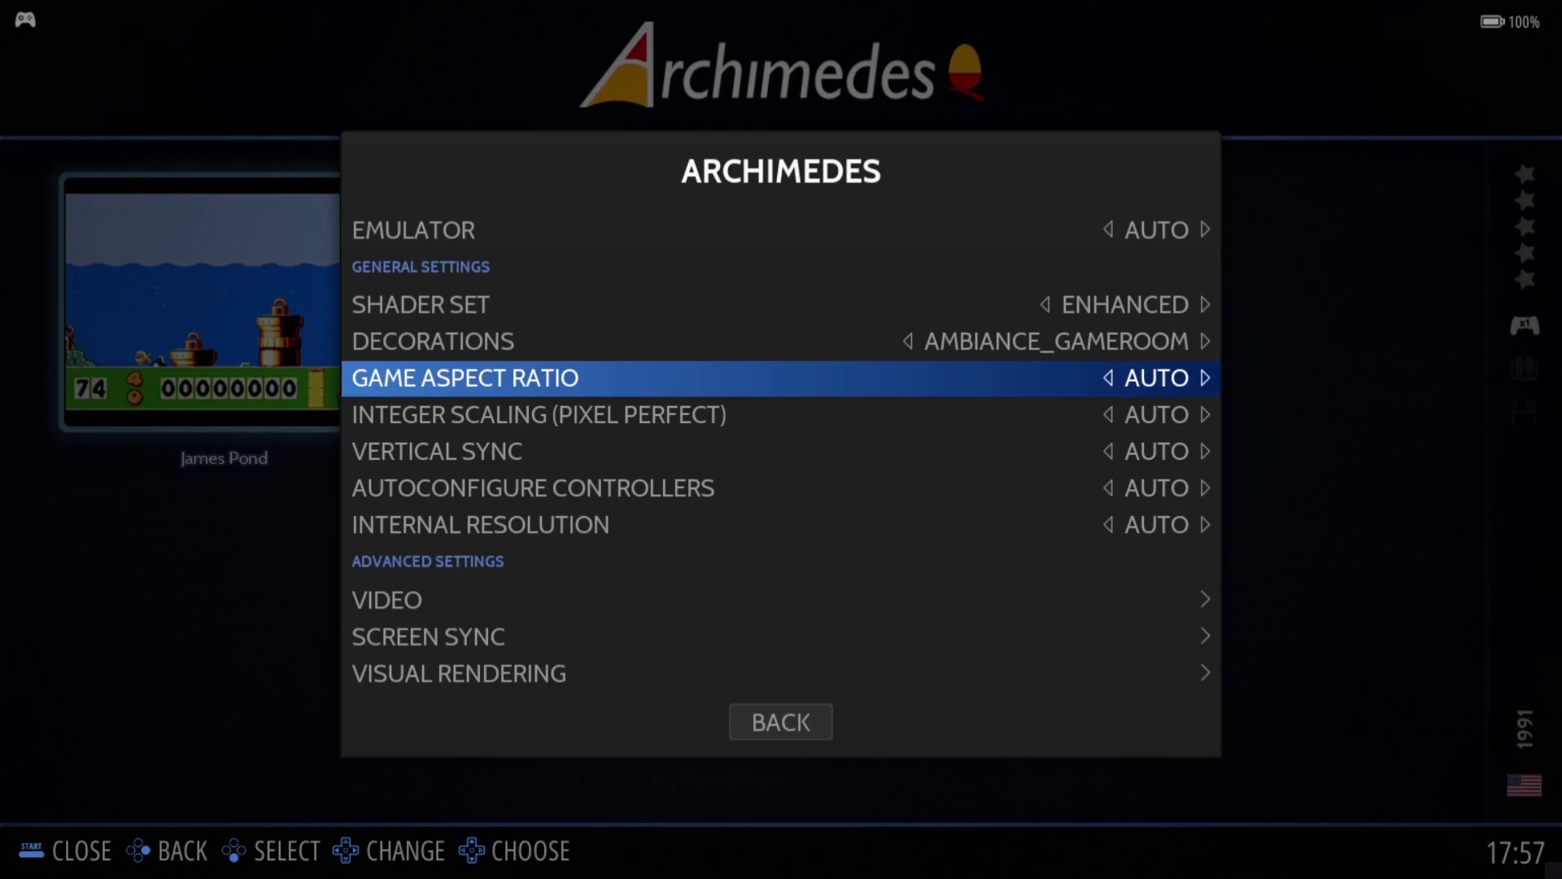
{"action": "key", "text": "Return"}
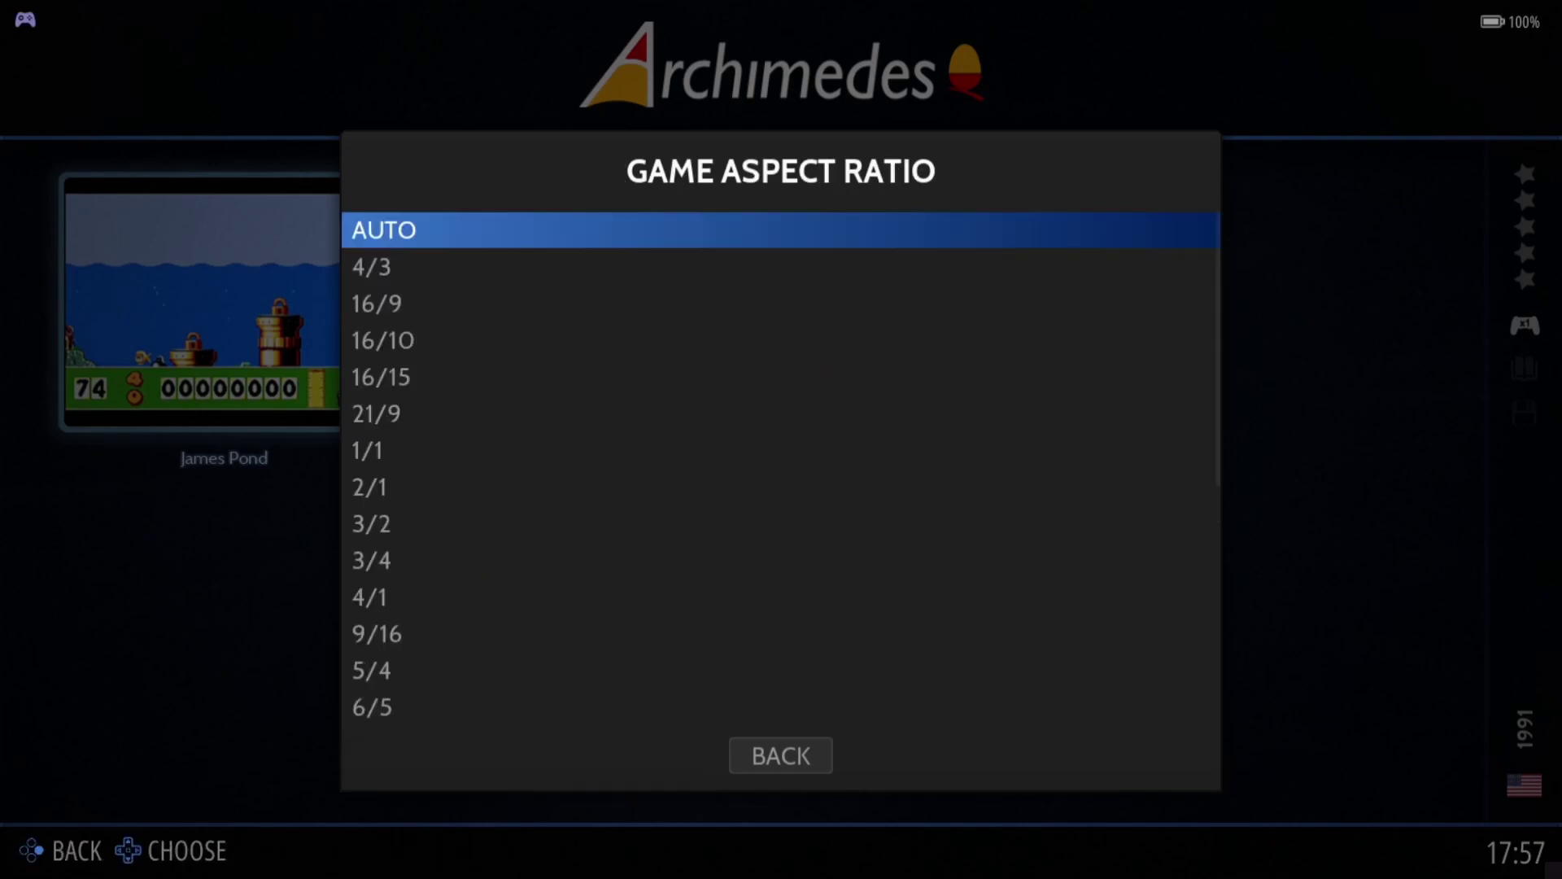
{"action": "key", "text": "Down"}
{"action": "key", "text": "Up"}
{"action": "key", "text": "Return"}
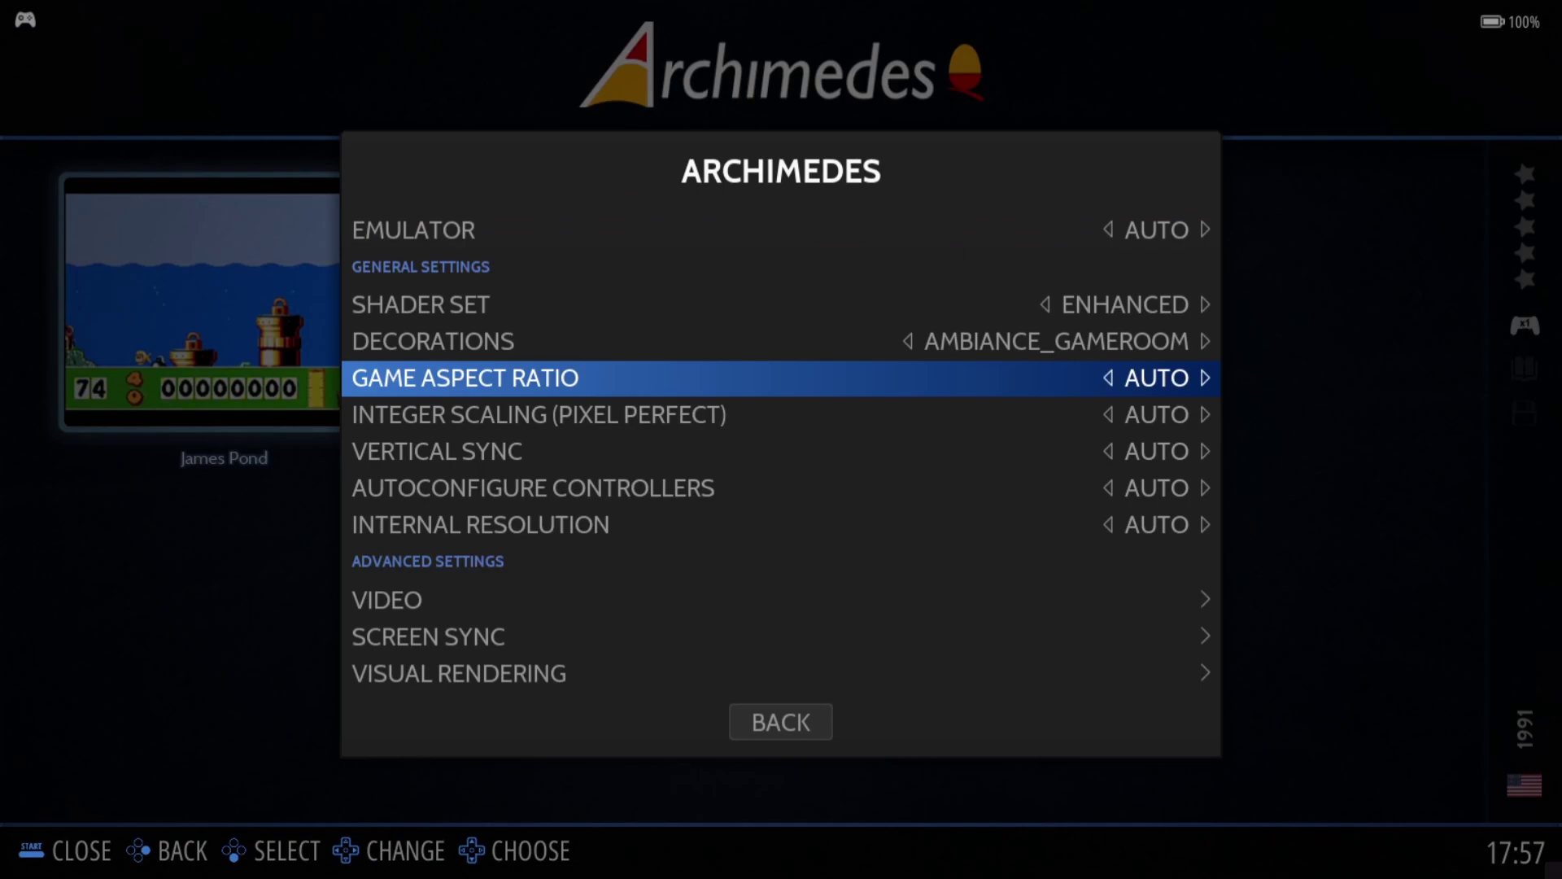
- Turn integer scaling (pixel perfect) ON for the Archimedes system
{"action": "key", "text": "Down"}
{"action": "key", "text": "Return"}
{"action": "key", "text": "Down"}
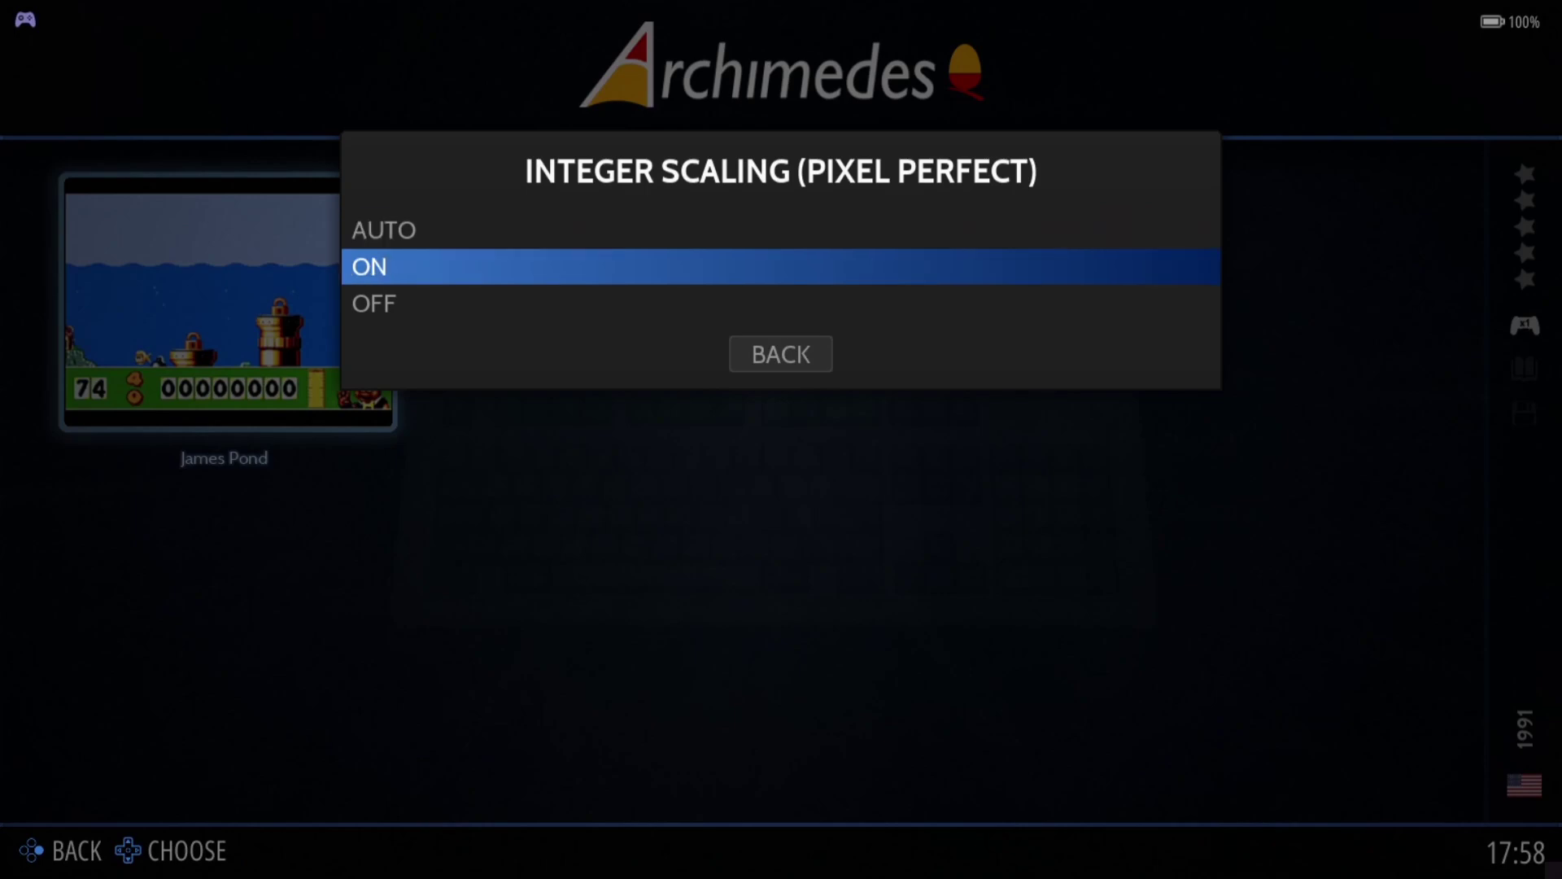
{"action": "key", "text": "Return"}
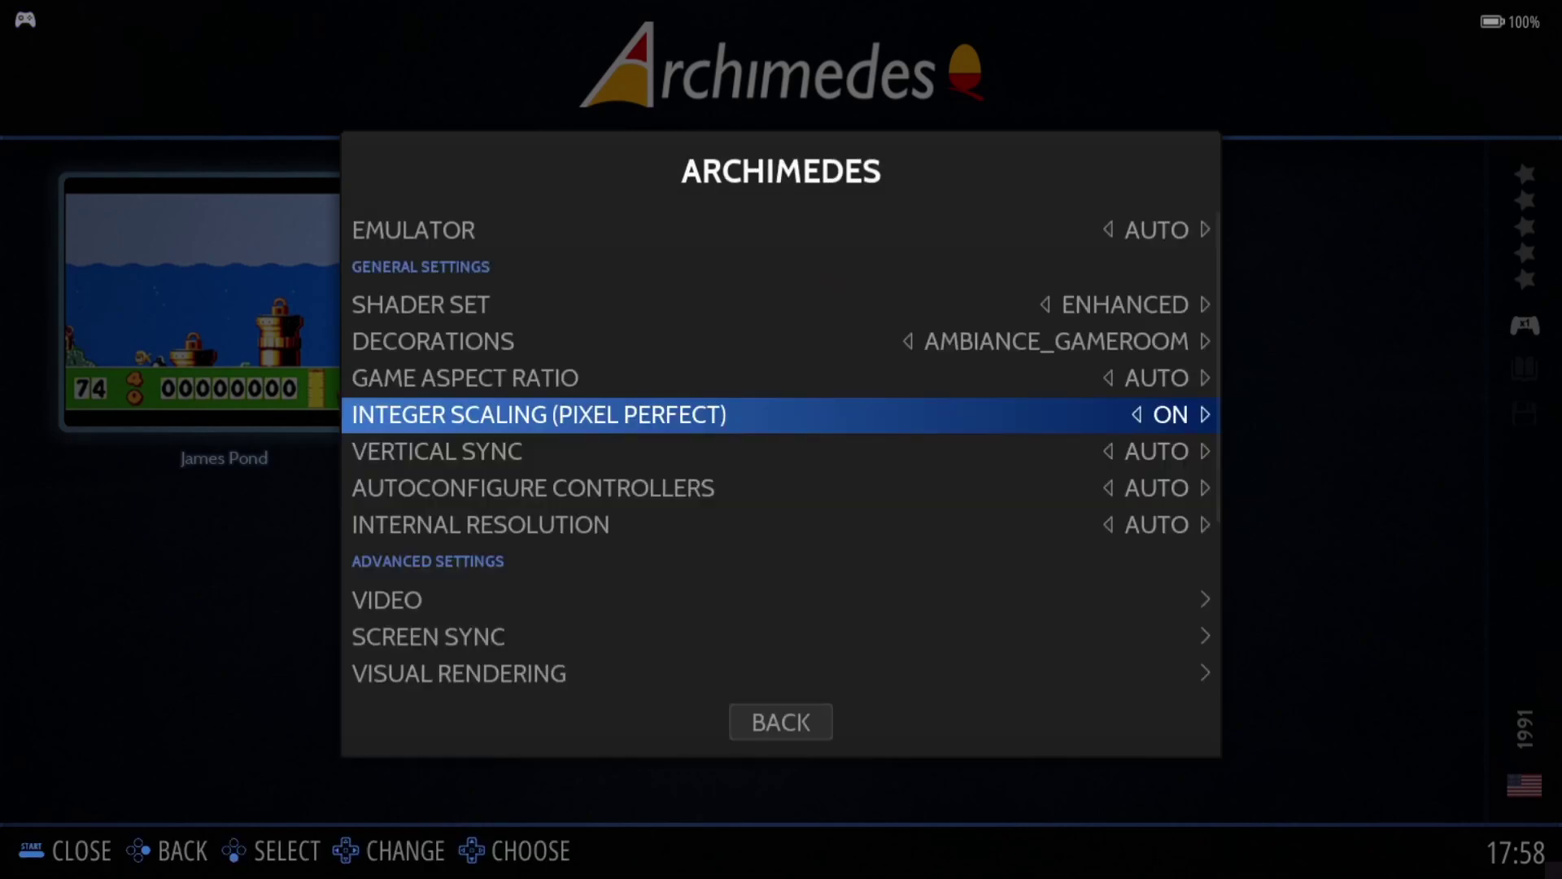
- Set vertical sync to YES for the Archimedes system
{"action": "key", "text": "Down"}
{"action": "key", "text": "Return"}
{"action": "key", "text": "Down"}
{"action": "key", "text": "Down"}
{"action": "key", "text": "Return"}
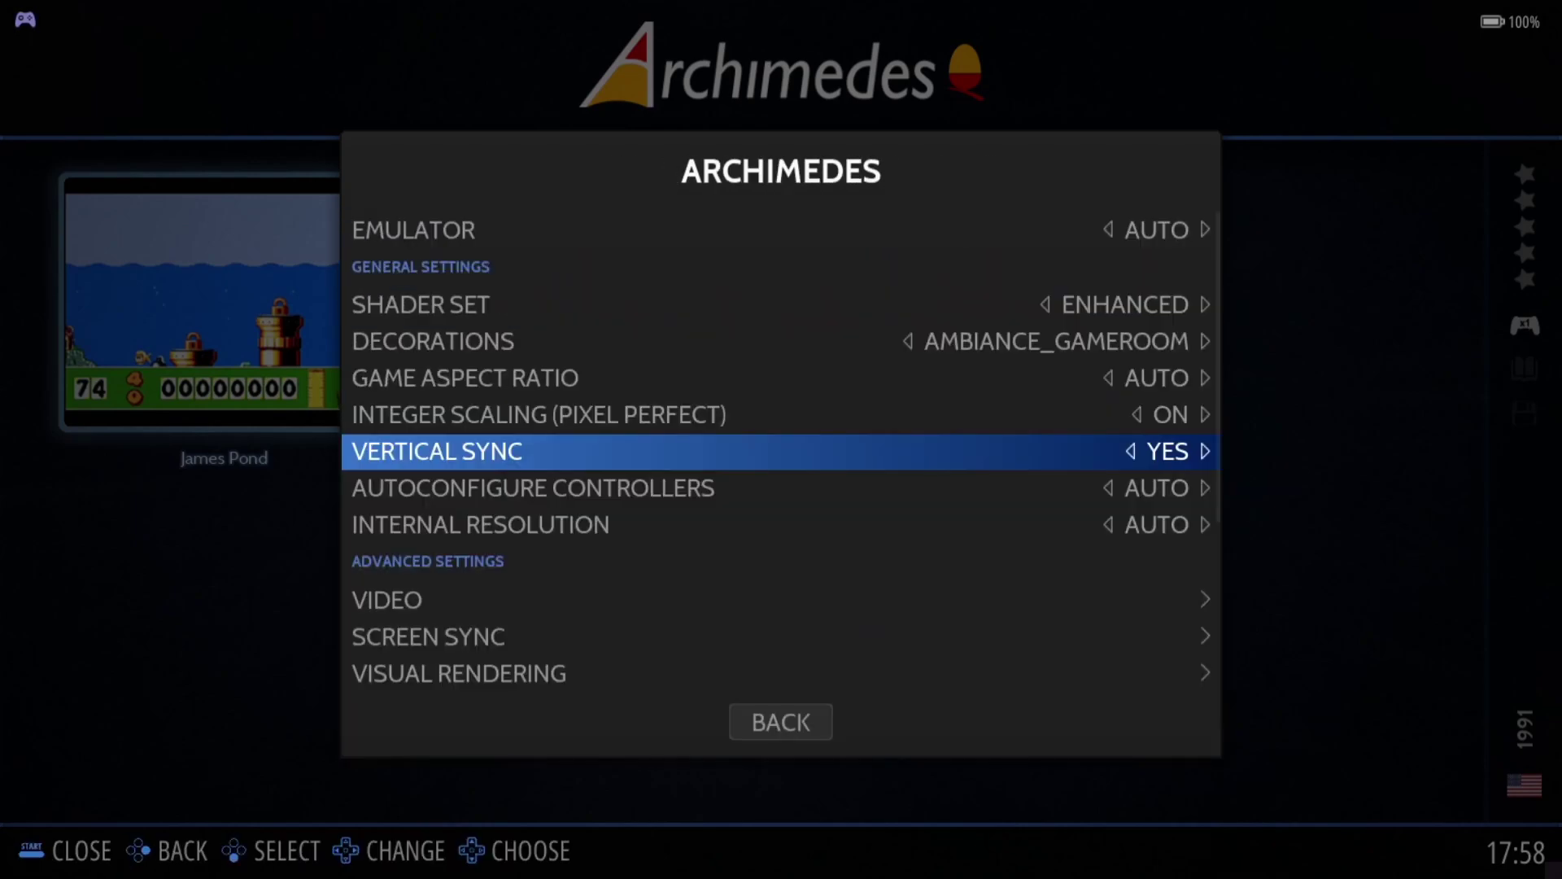
- Set the Archimedes internal resolution to 3840X2160
{"action": "key", "text": "Down"}
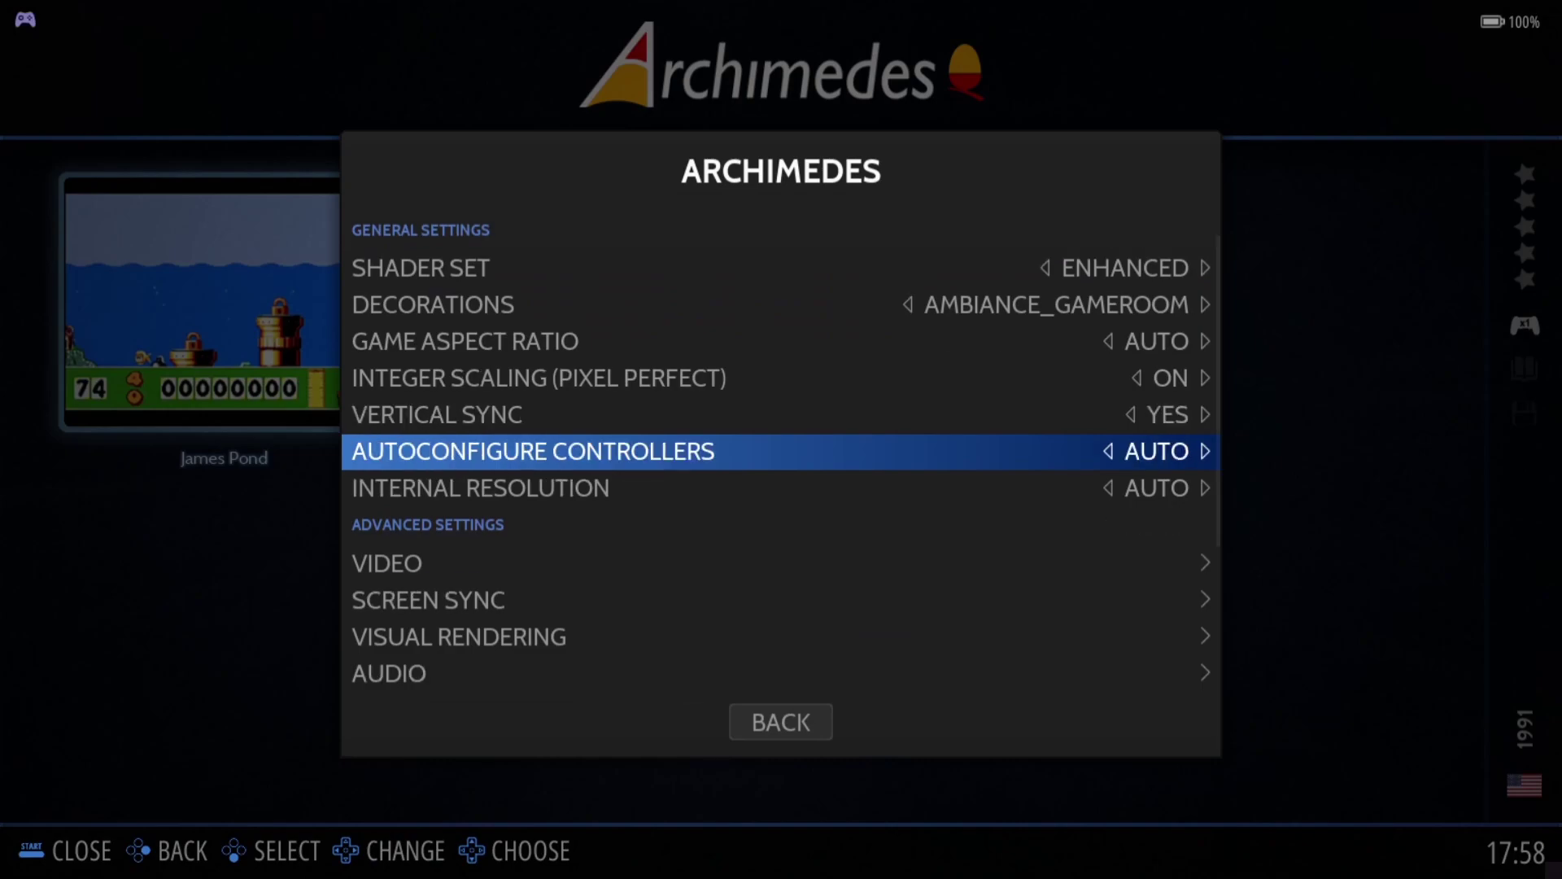
{"action": "key", "text": "Down"}
{"action": "key", "text": "Return"}
{"action": "key", "text": "Up"}
{"action": "key", "text": "Up"}
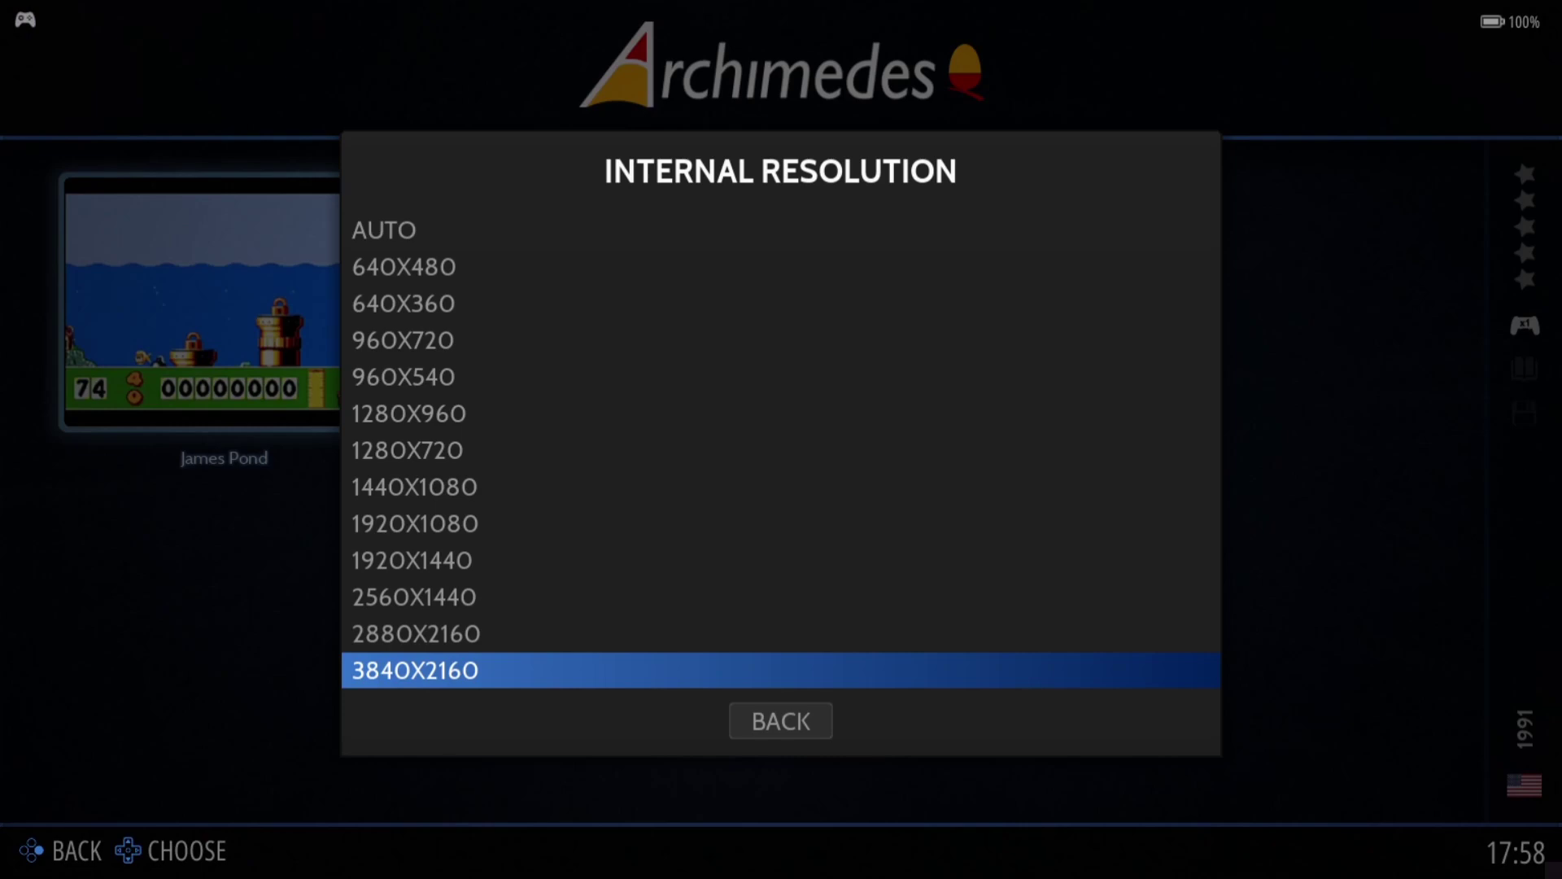
{"action": "key", "text": "Return"}
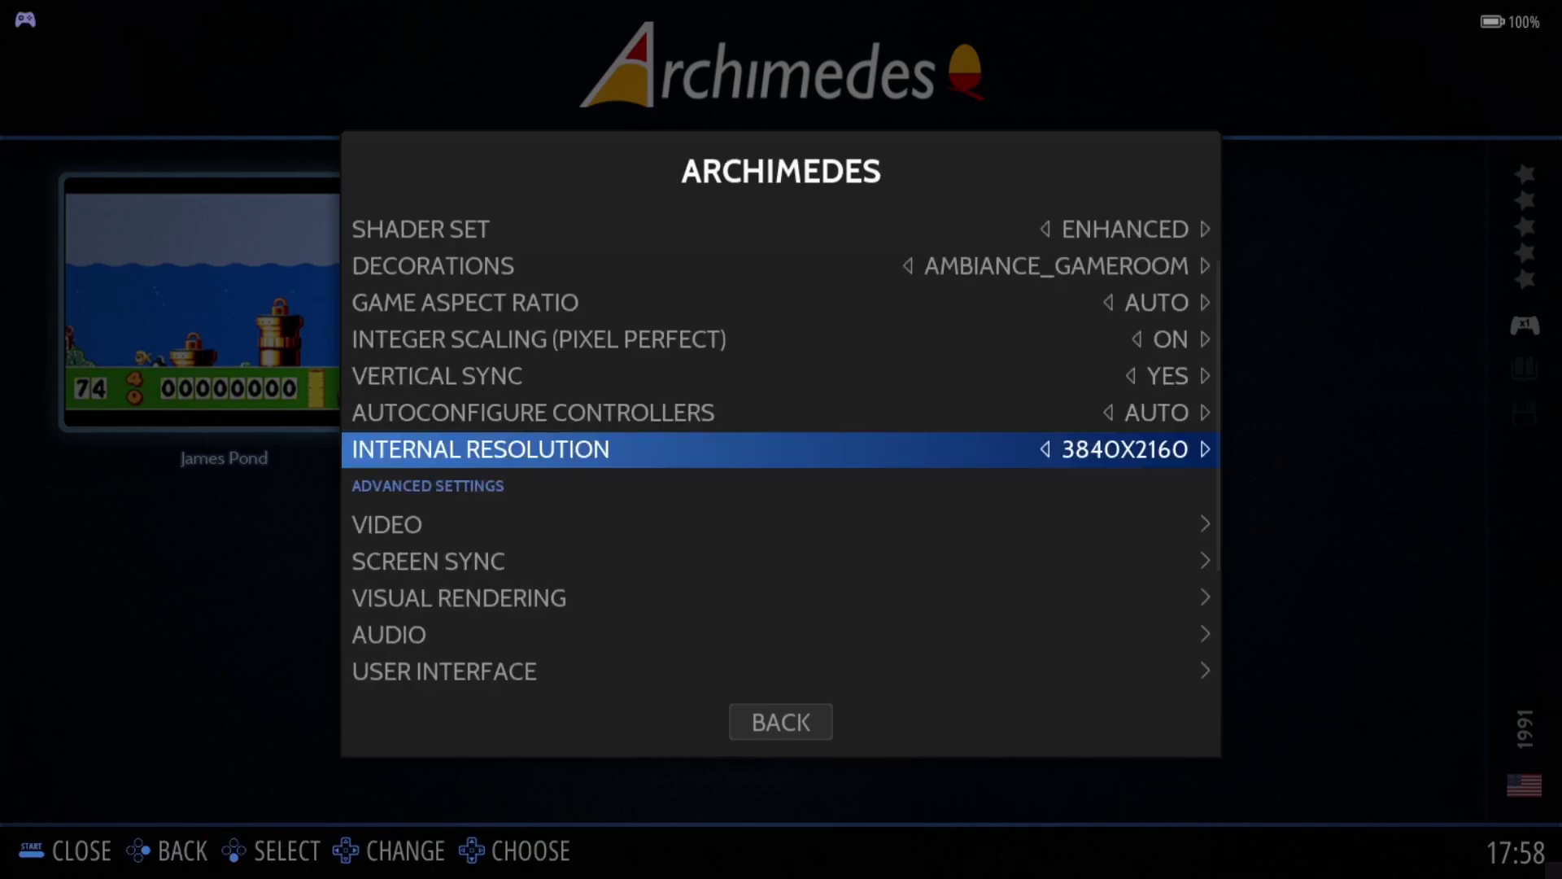
- Turn smooth games (bilinear filtering) ON in the Archimedes visual rendering settings
{"action": "key", "text": "Down"}
{"action": "key", "text": "Down"}
{"action": "key", "text": "Down"}
{"action": "key", "text": "Return"}
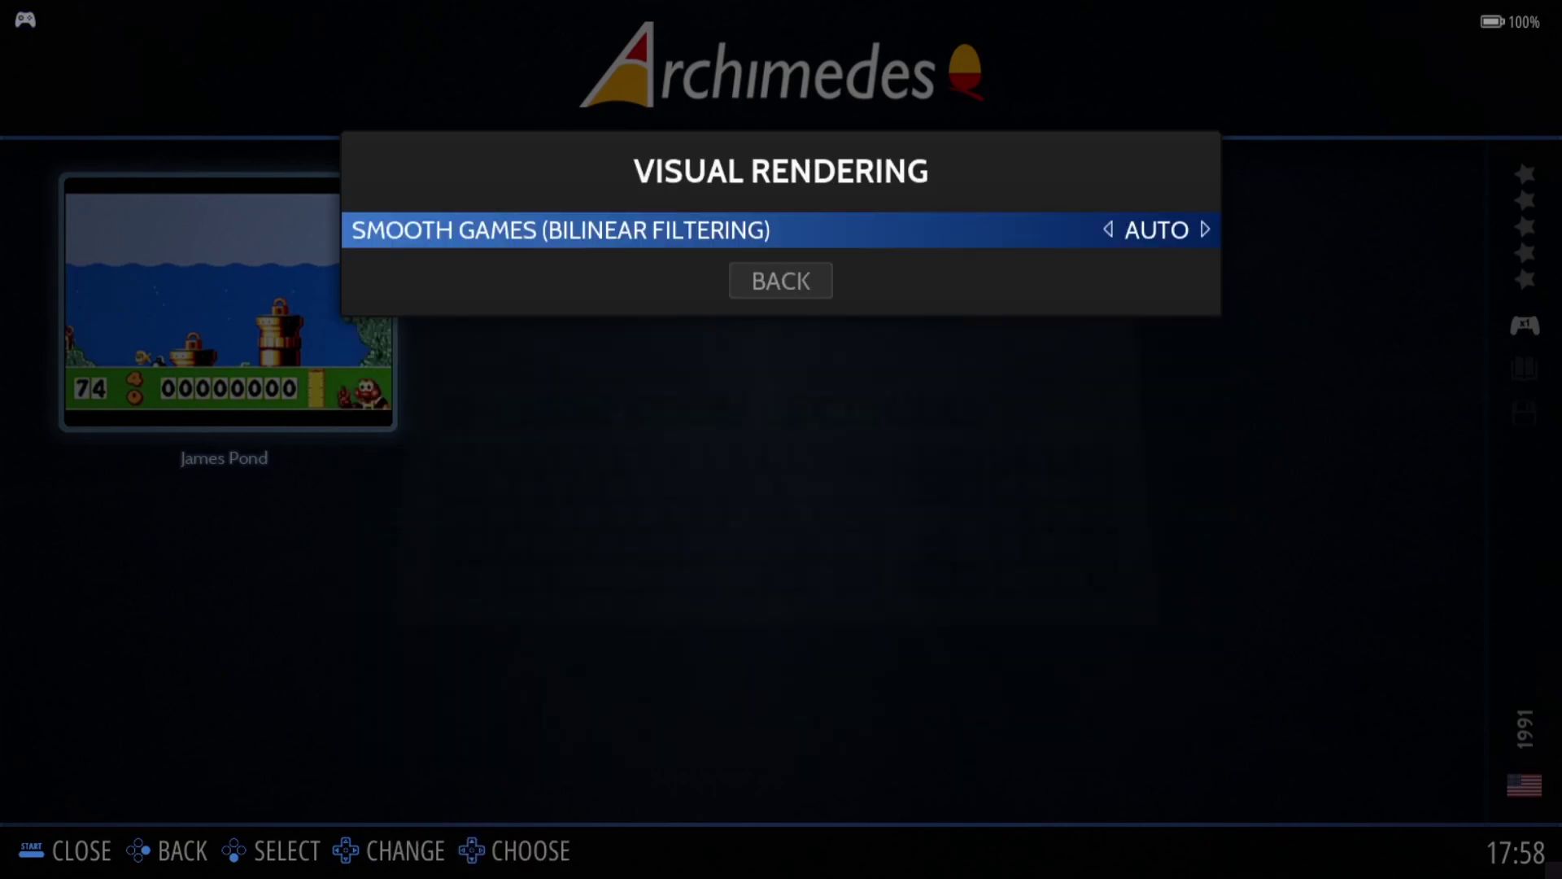
{"action": "key", "text": "Return"}
{"action": "key", "text": "Down"}
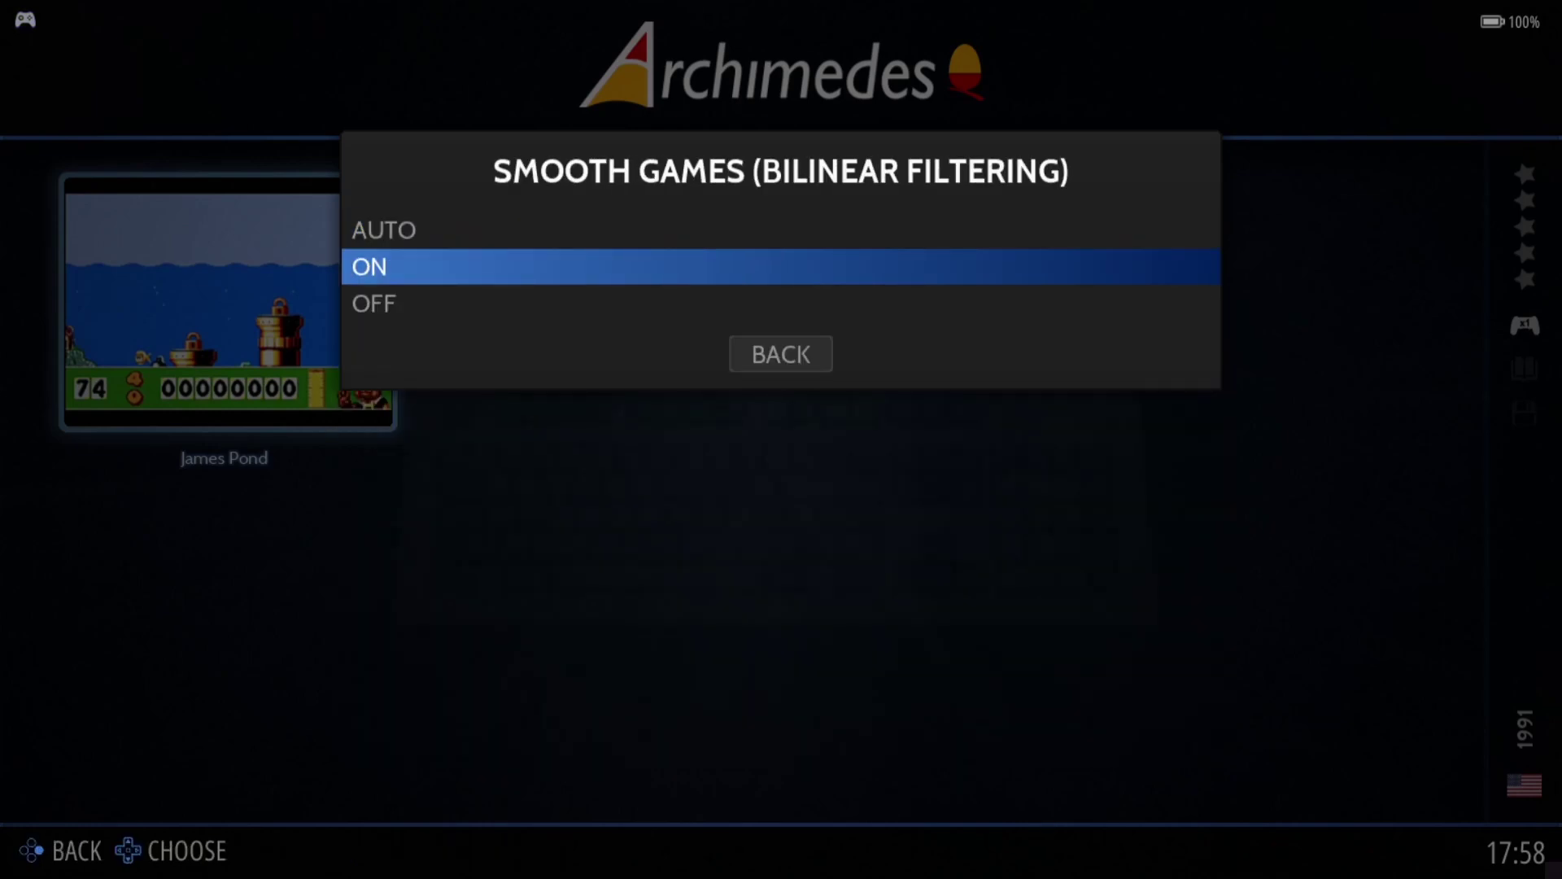
{"action": "key", "text": "Return"}
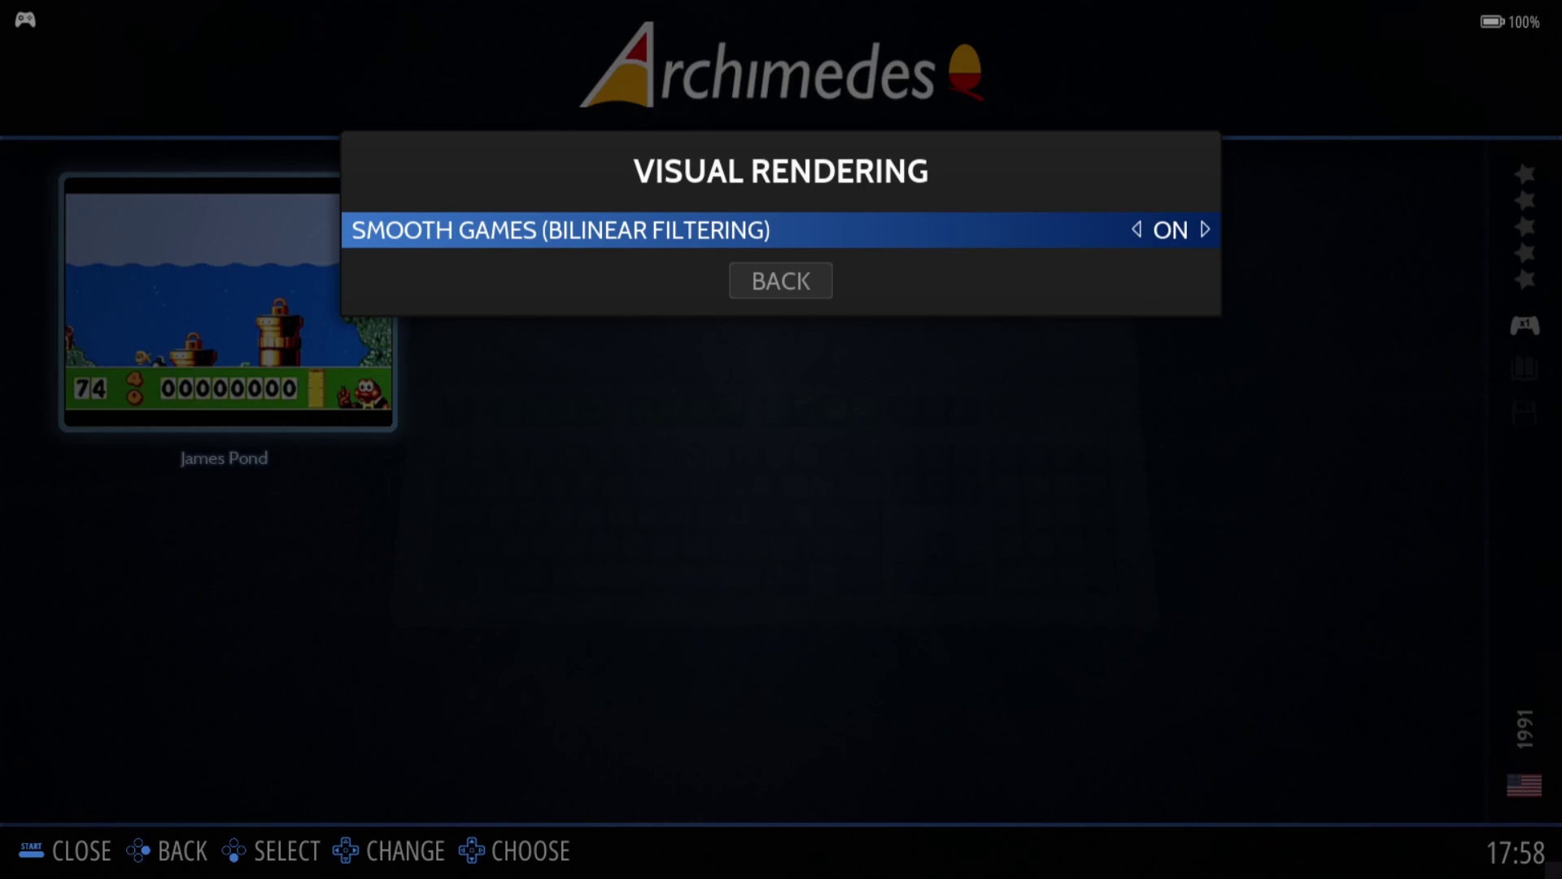
{"action": "key", "text": "Escape"}
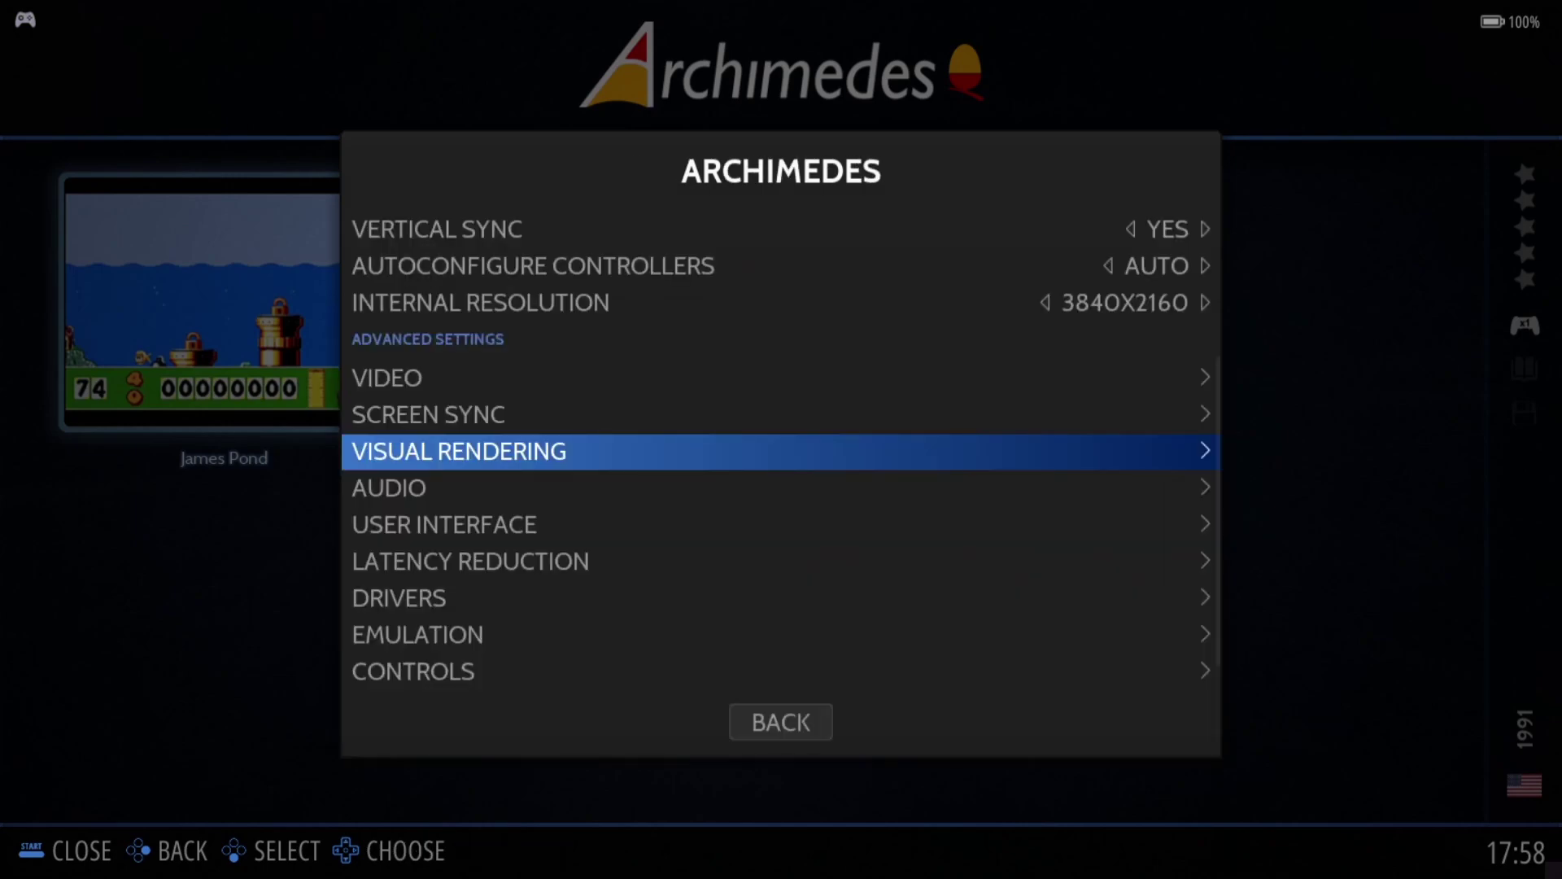
- Review the SDL and XINPUT controller driver choices for Archimedes and keep AUTO selected
{"action": "key", "text": "Down"}
{"action": "key", "text": "Down"}
{"action": "key", "text": "Down"}
{"action": "key", "text": "Down"}
{"action": "key", "text": "Return"}
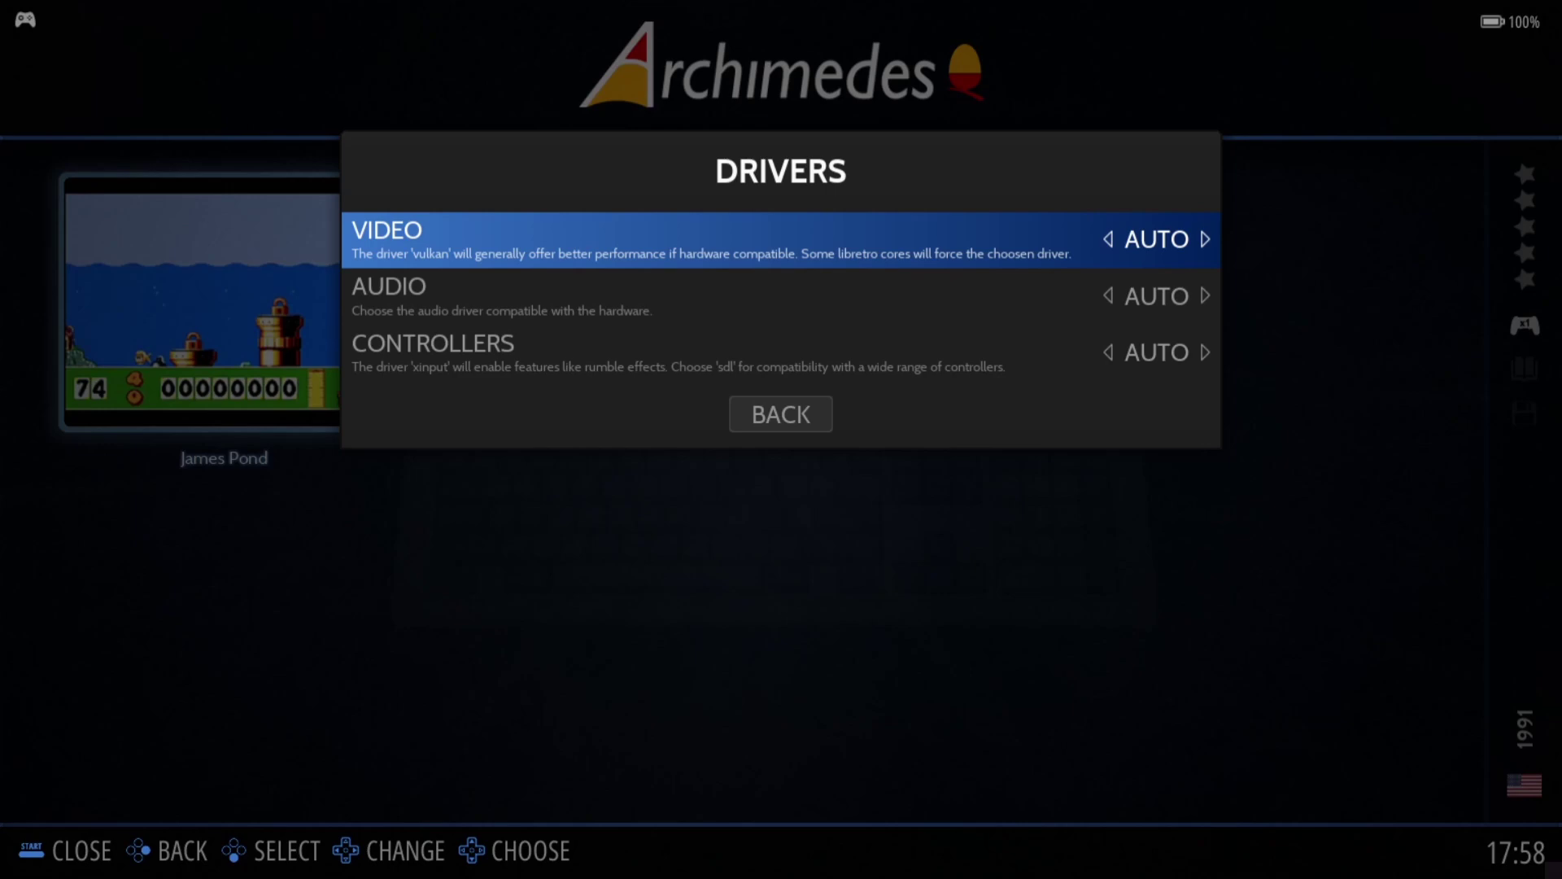
{"action": "key", "text": "Down"}
{"action": "key", "text": "Down"}
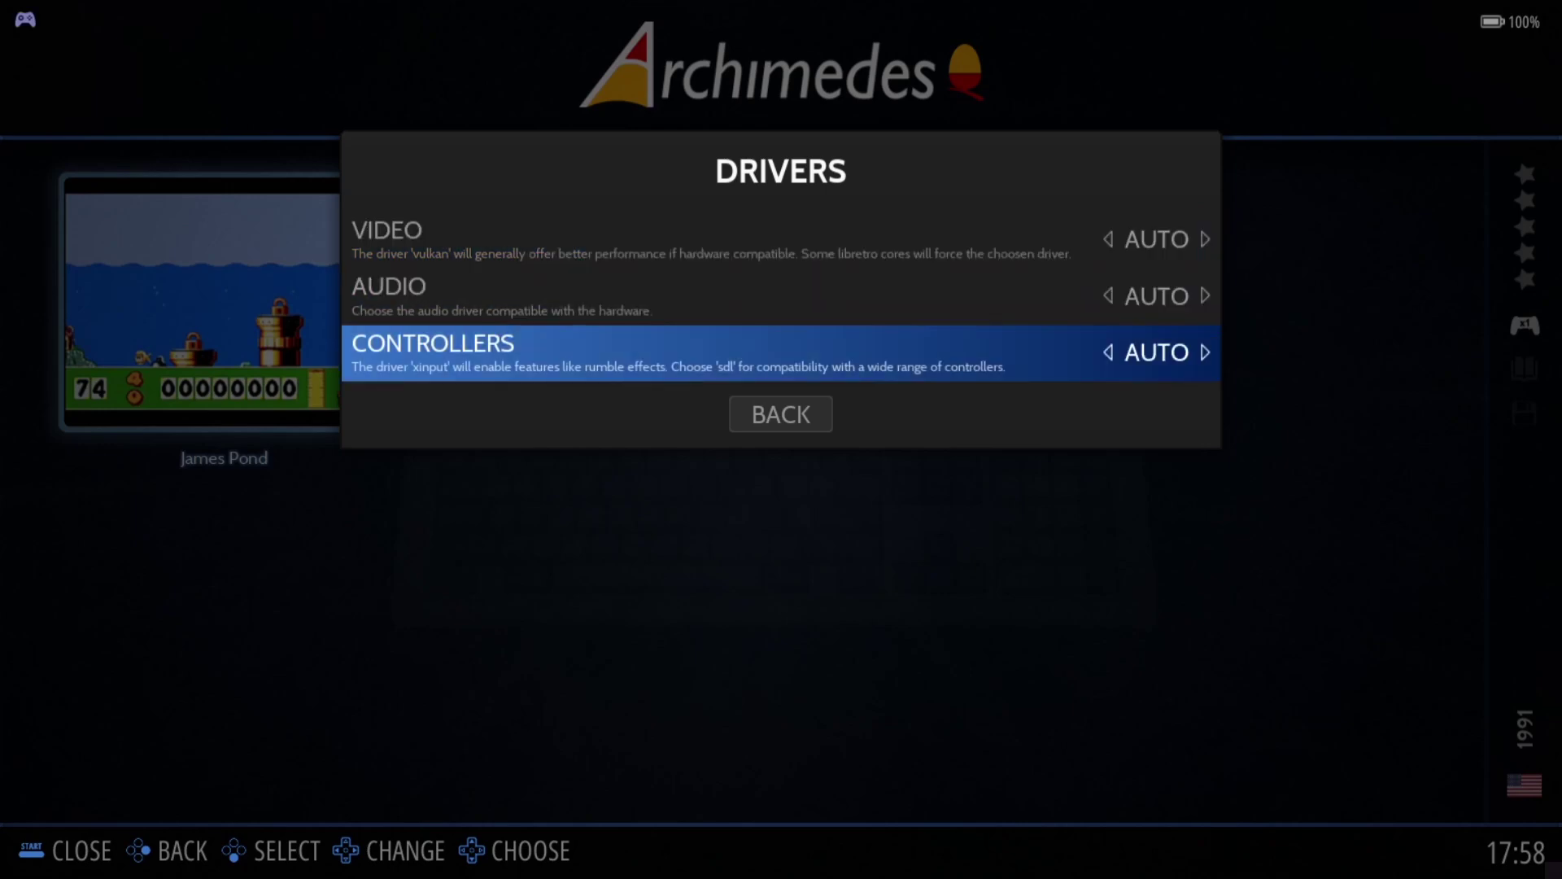
{"action": "key", "text": "Return"}
{"action": "key", "text": "Down"}
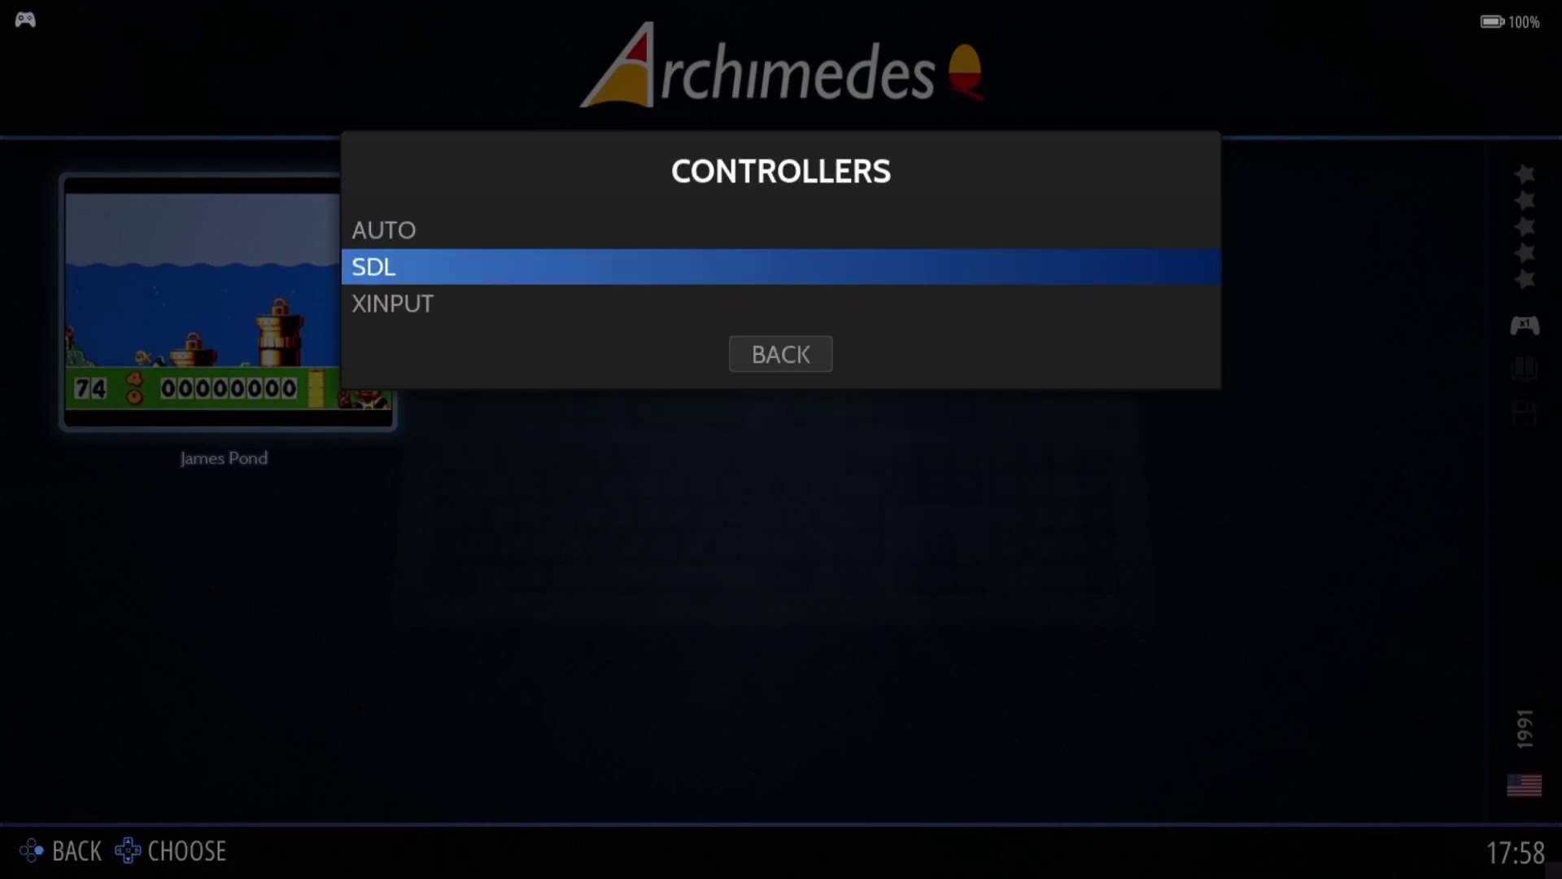
{"action": "key", "text": "Down"}
{"action": "key", "text": "Up"}
{"action": "key", "text": "Down"}
{"action": "key", "text": "Up"}
{"action": "key", "text": "Down"}
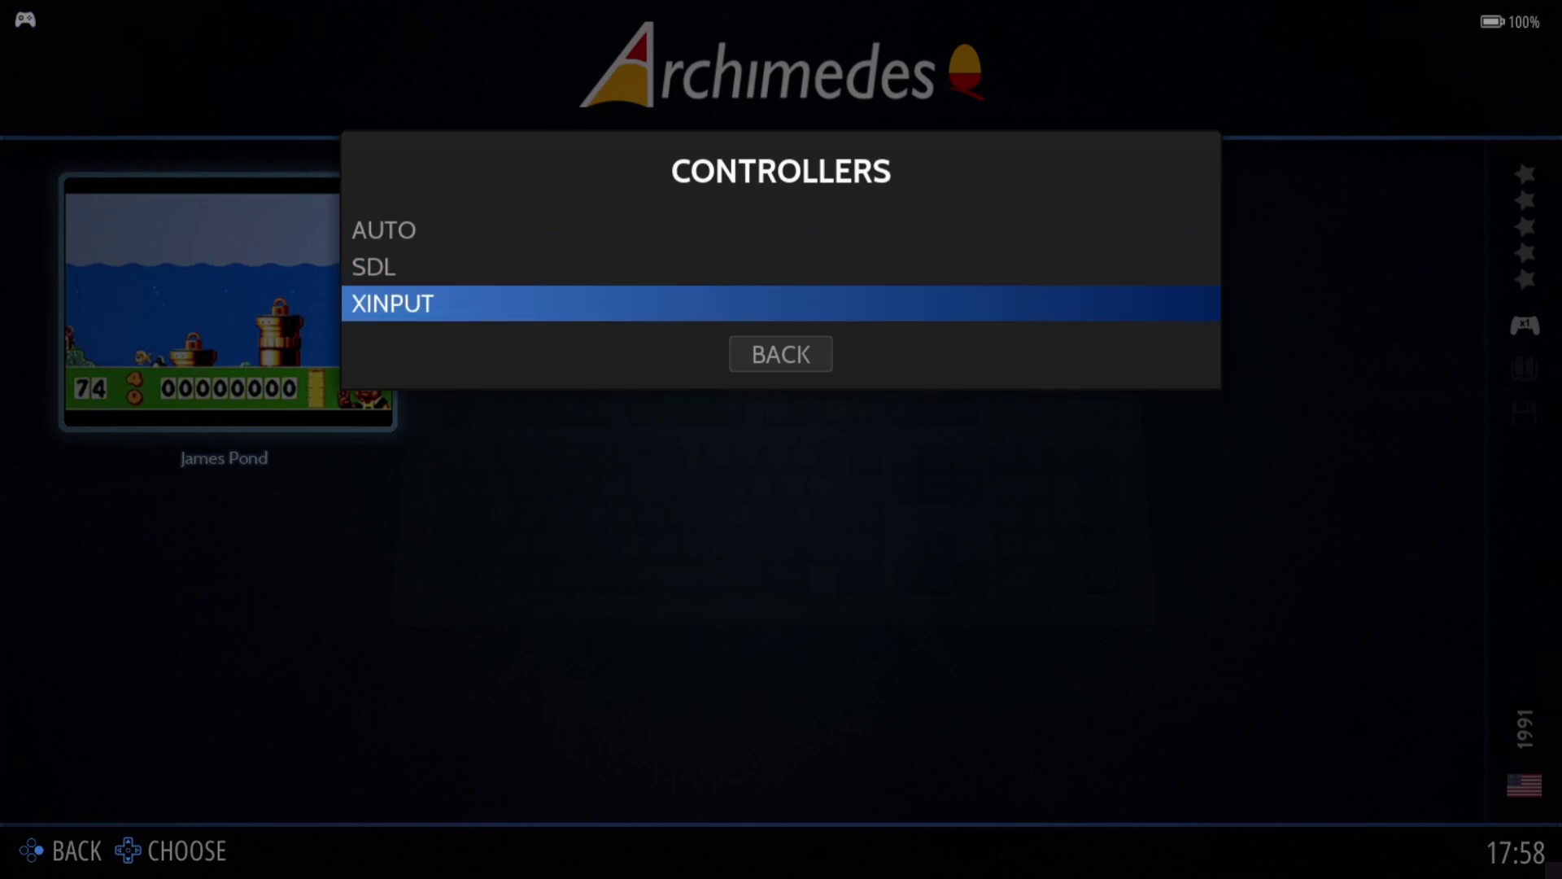
{"action": "key", "text": "Up"}
{"action": "key", "text": "Up"}
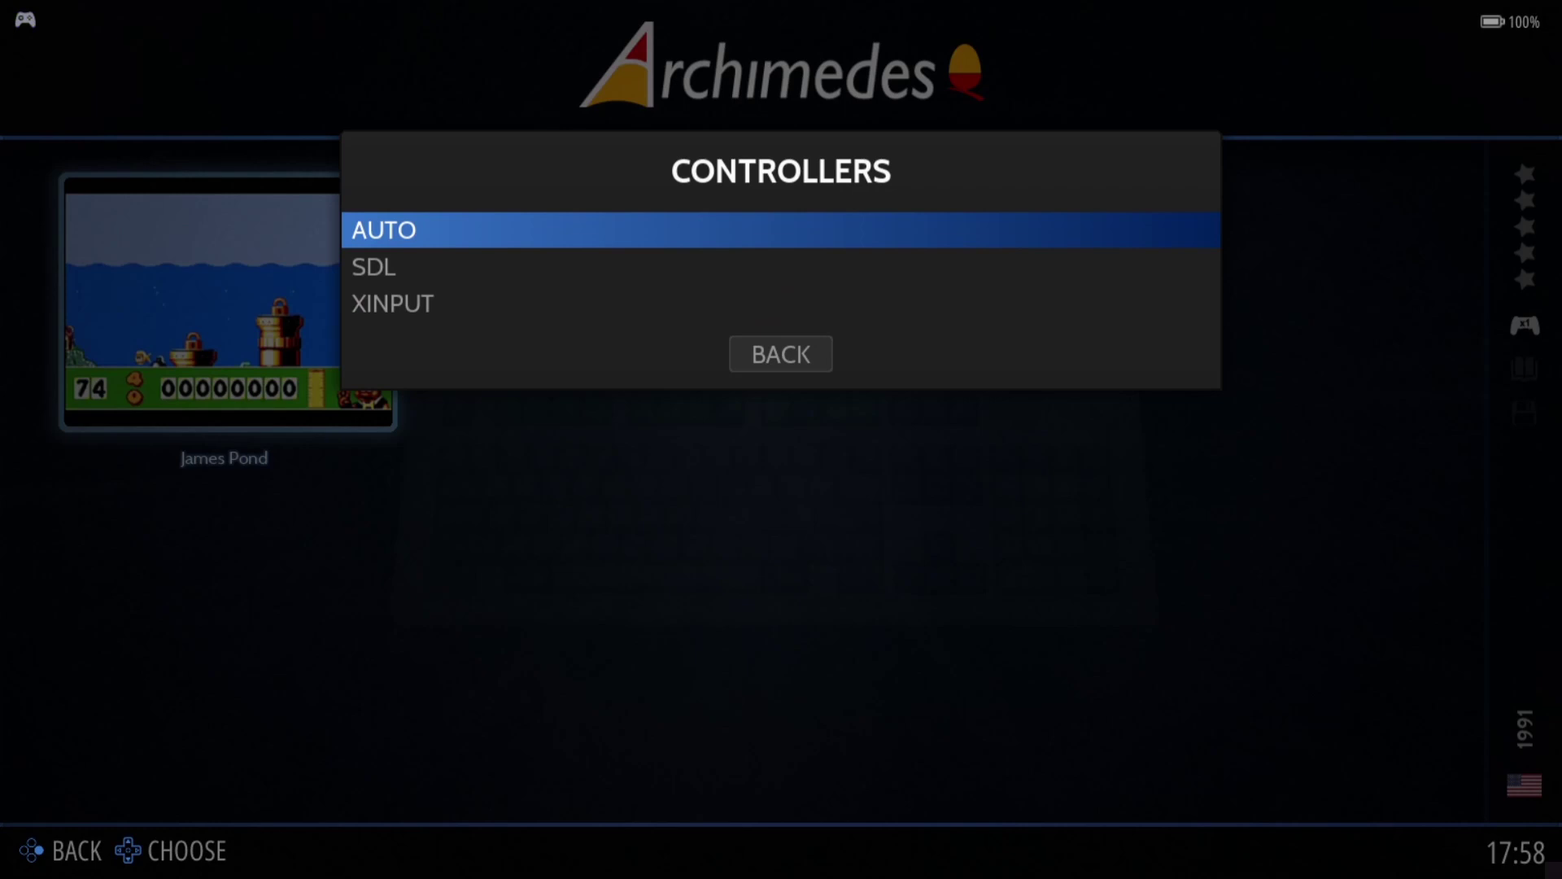
{"action": "key", "text": "Return"}
{"action": "key", "text": "BackSpace"}
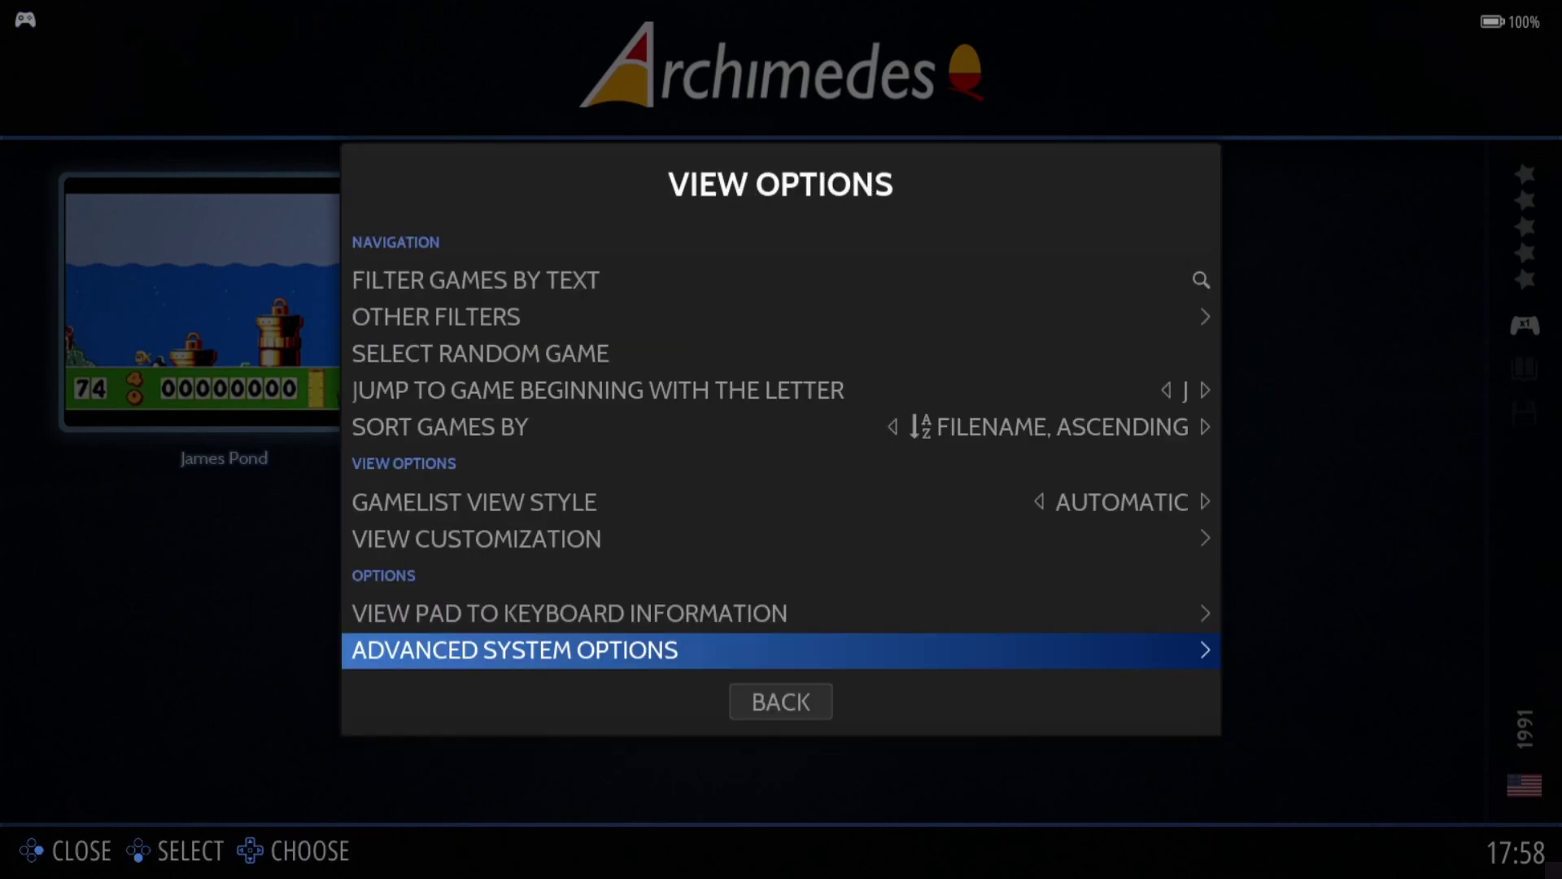
- Launch James Pond from the Archimedes game list and open floppy drive :0 on the emulated desktop
{"action": "key", "text": "BackSpace"}
{"action": "key", "text": "Return"}
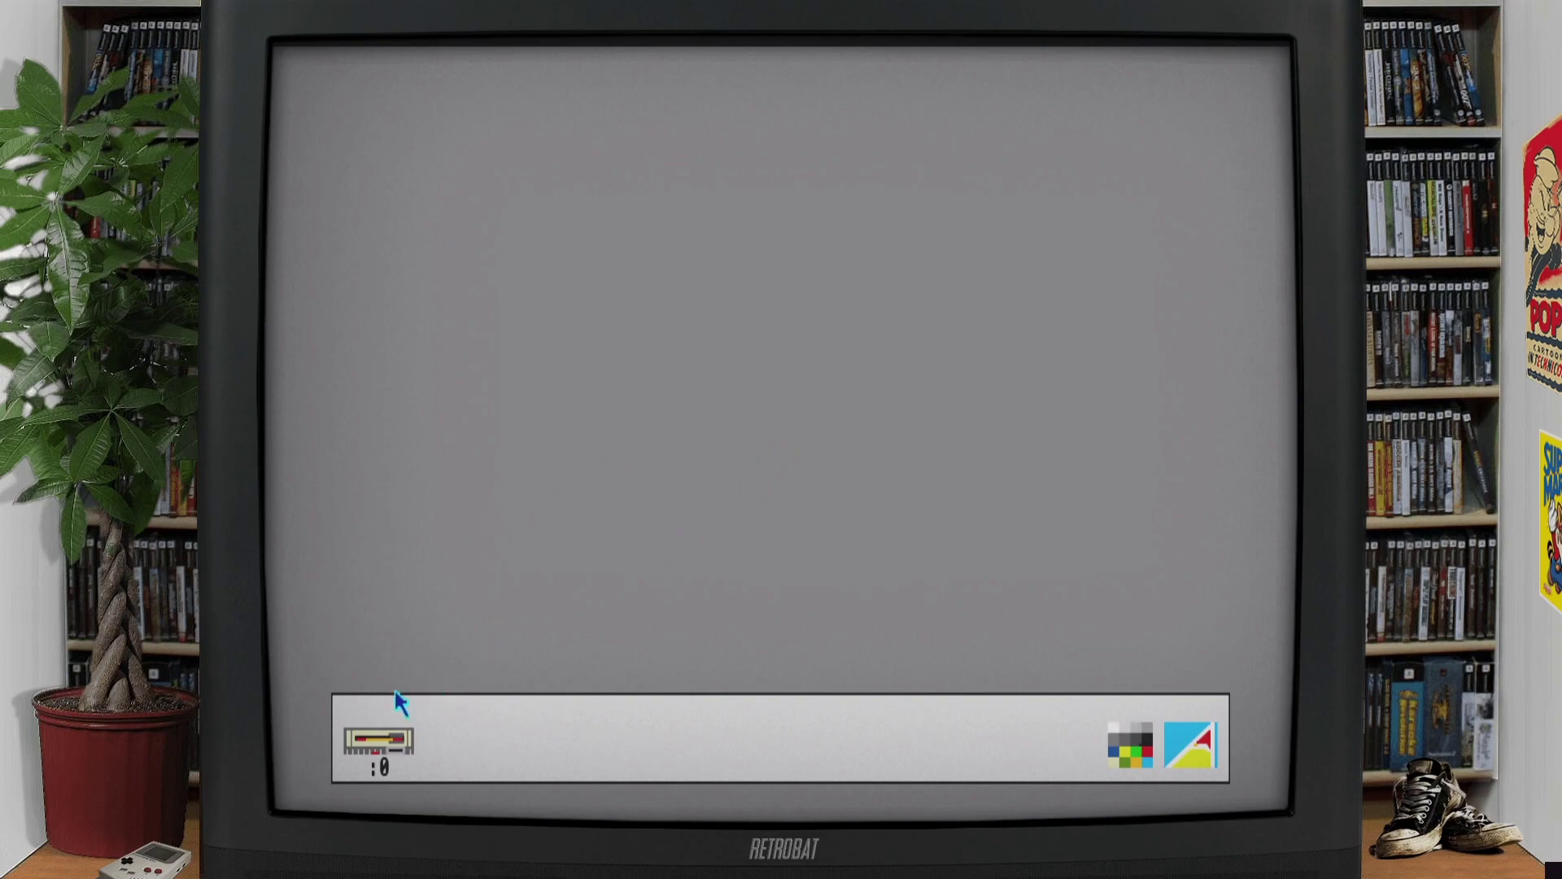
{"action": "left_click", "coordinate": [387, 741]}
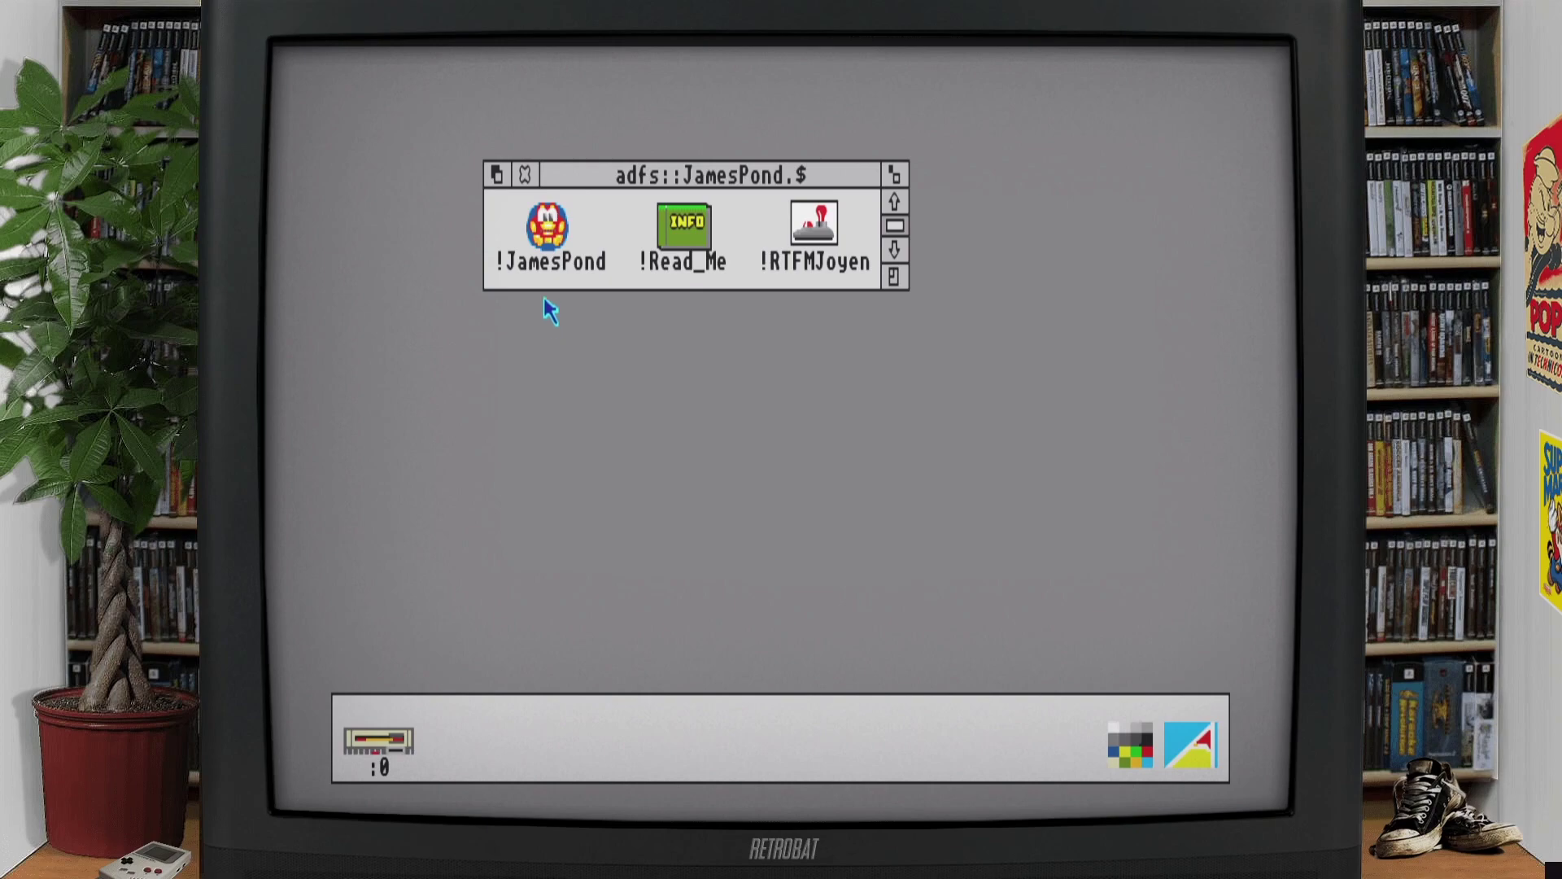
- Run !JamesPond from the floppy's window and start a game from the title screen
{"action": "left_click", "coordinate": [555, 236]}
{"action": "double_click", "coordinate": [555, 236]}
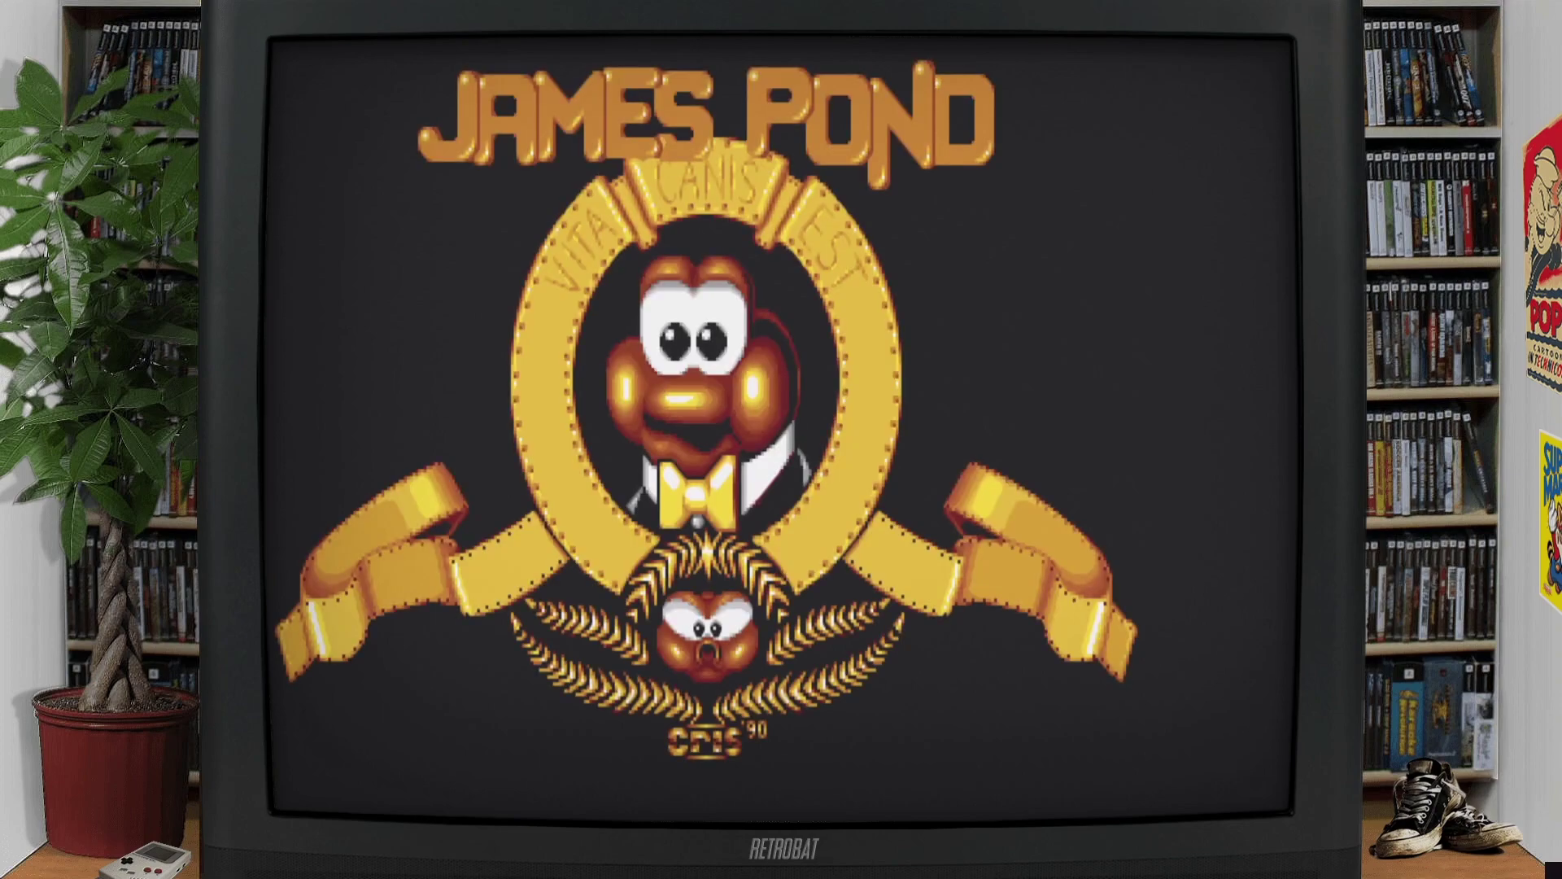
{"action": "key", "text": "Return"}
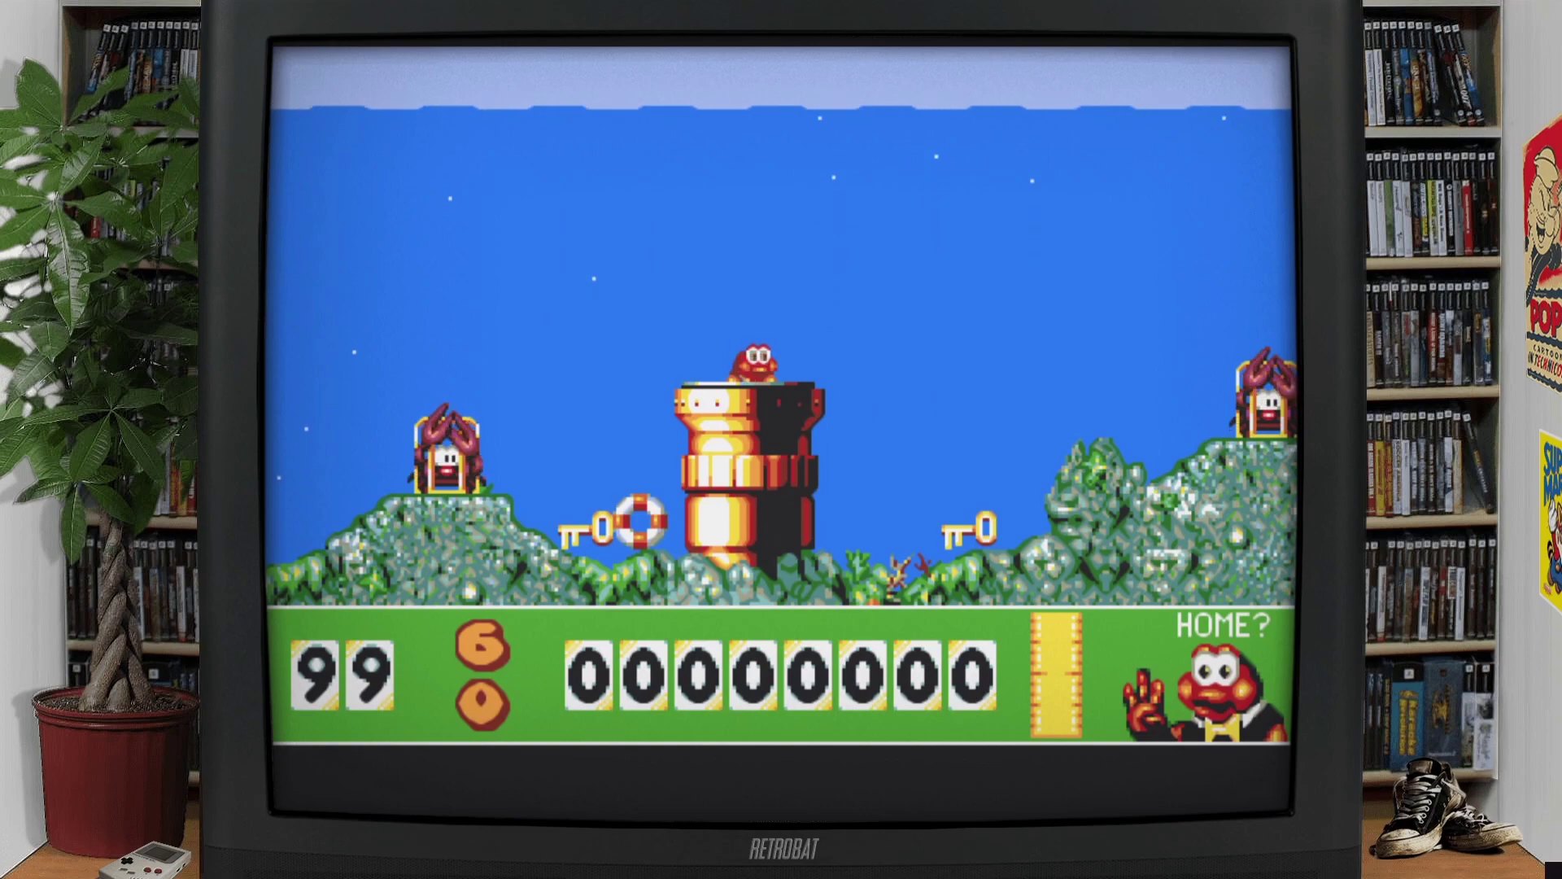
- Swim James Pond out to the rocky cliff beyond the lobster cage and collect the anchor on the seabed
{"action": "key", "text": "Up"}
{"action": "key", "text": "Left"}
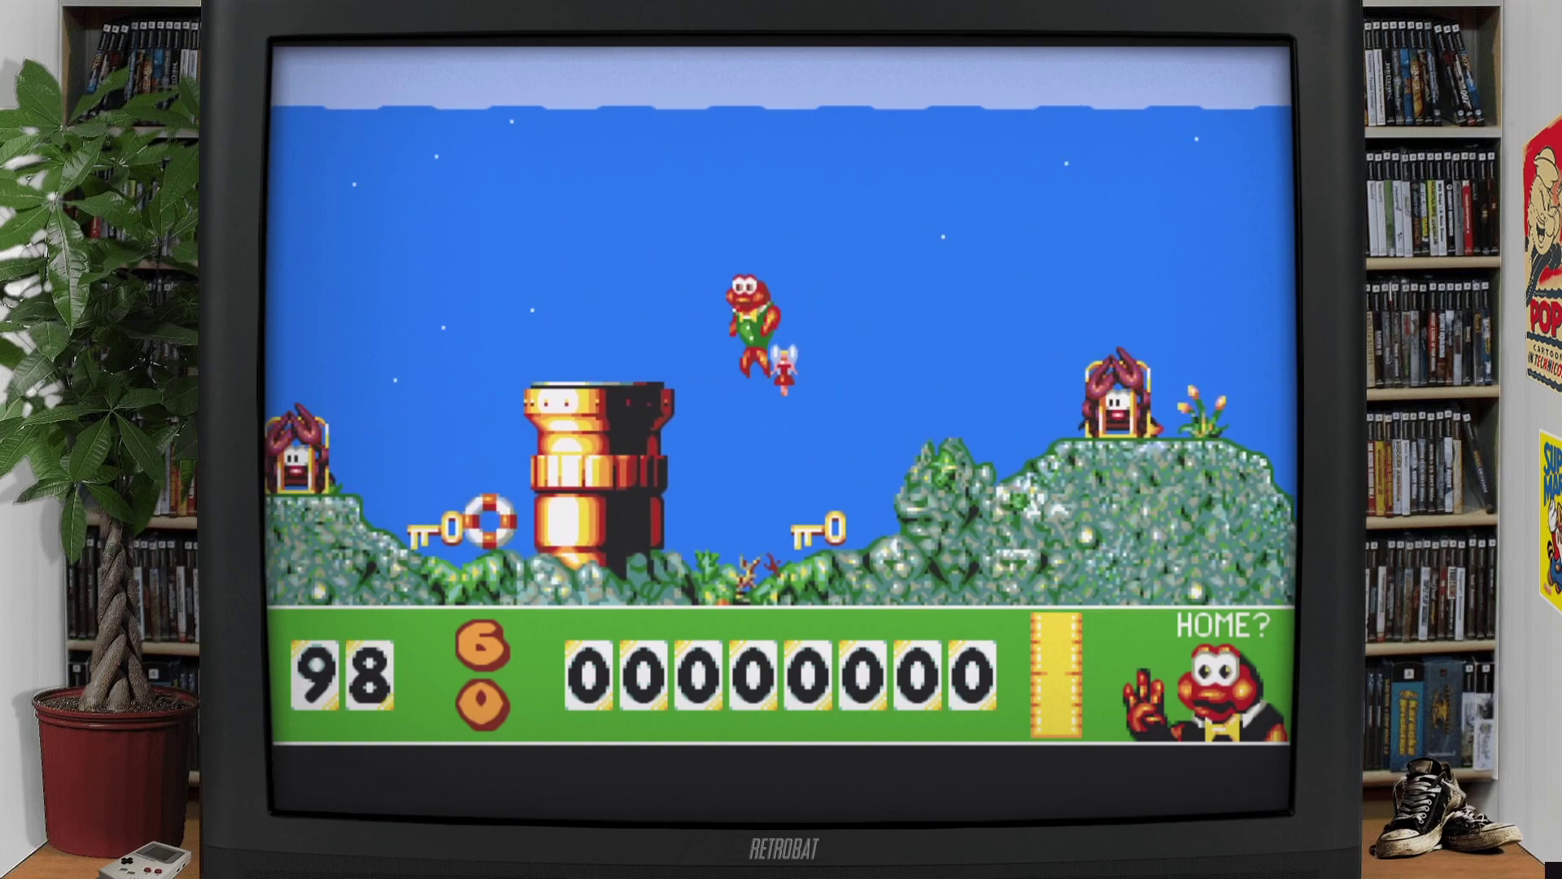
{"action": "key", "text": "Left"}
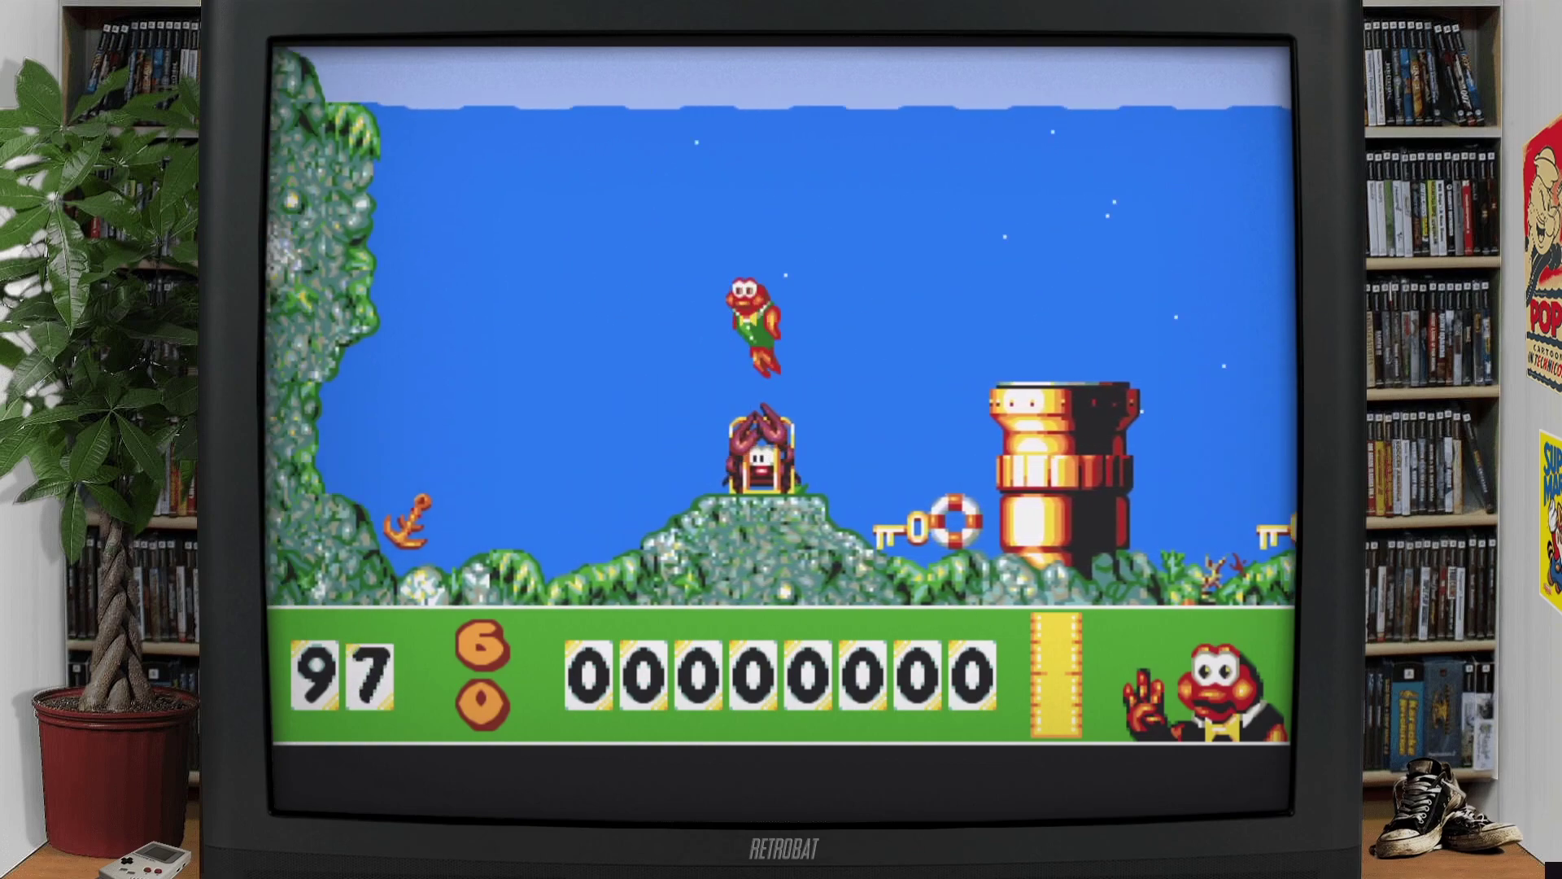
{"action": "key", "text": "Down"}
{"action": "key", "text": "Left"}
{"action": "key", "text": "Up"}
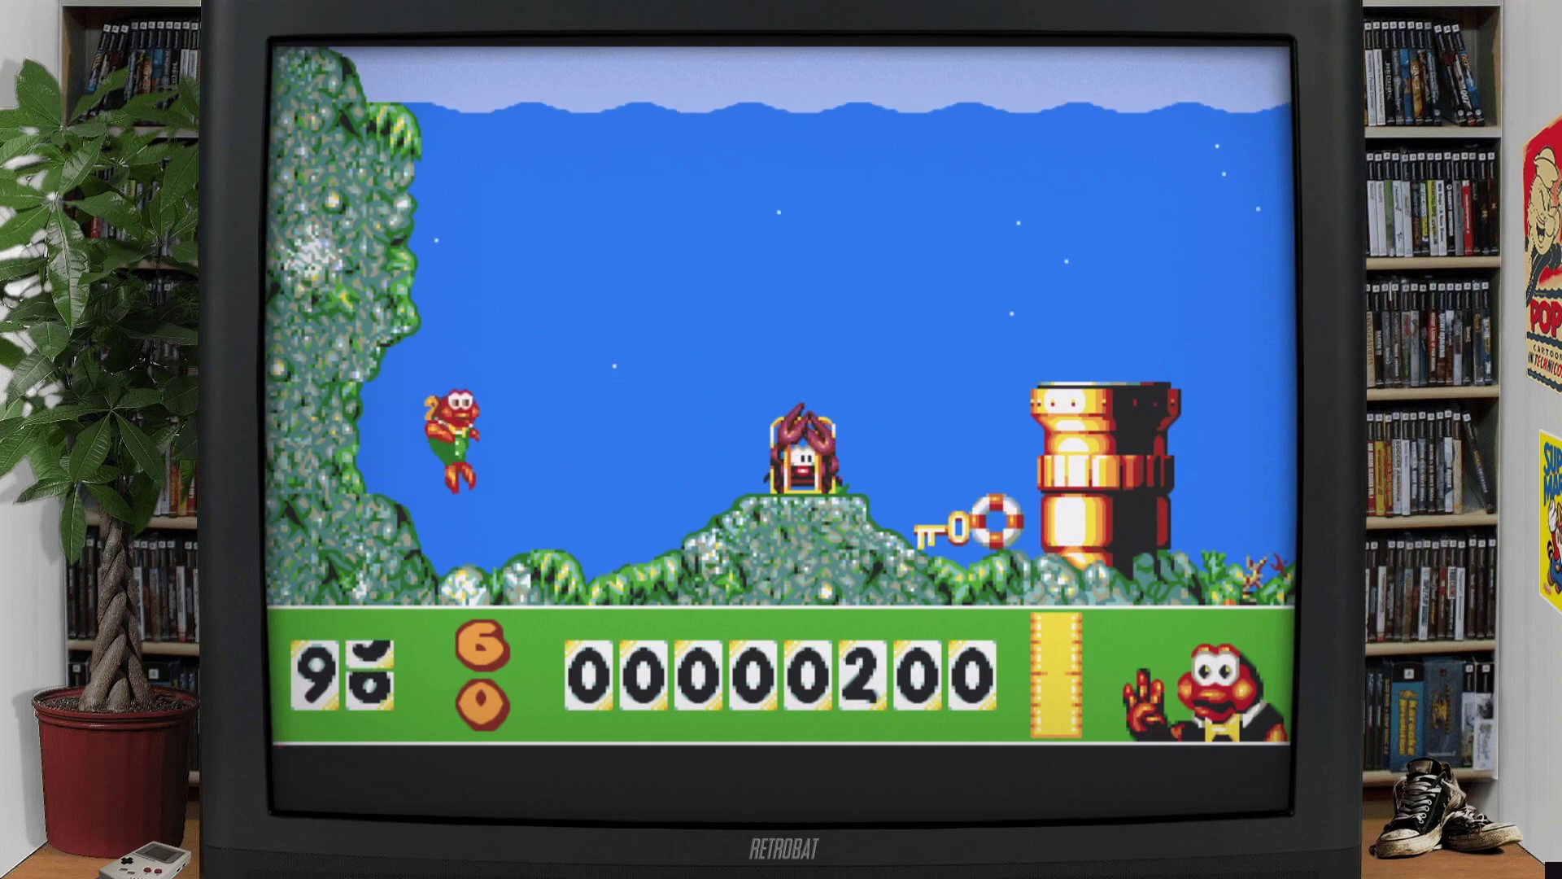
- Swim back up to the surface above the pipe and collect the treasure chest
{"action": "key", "text": "Right"}
{"action": "key", "text": "Up"}
{"action": "key", "text": "Right"}
{"action": "key", "text": "Right"}
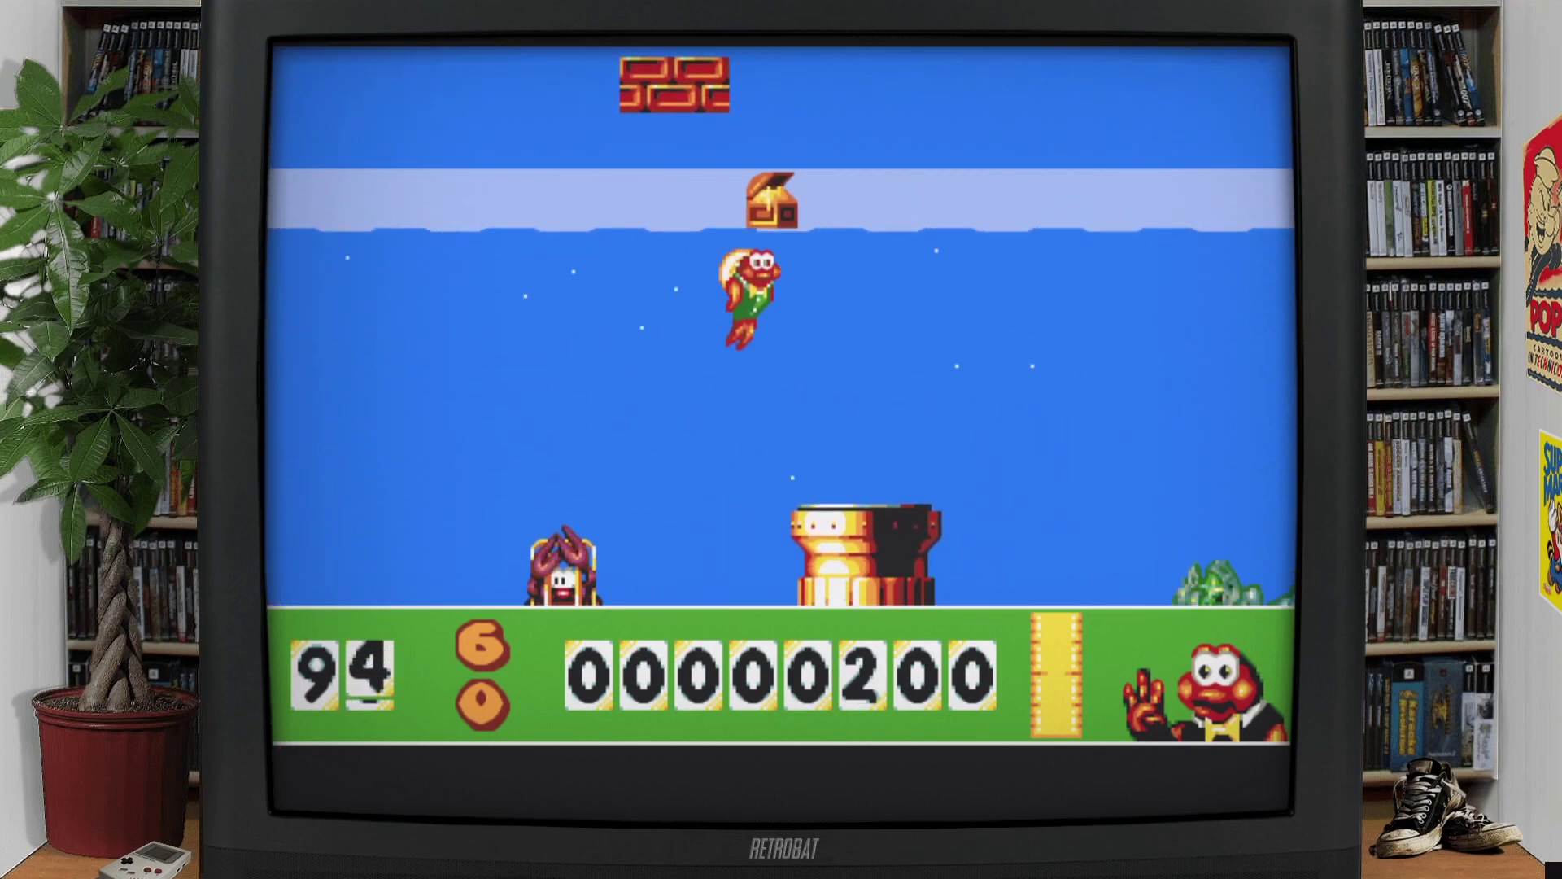
{"action": "key", "text": "Up"}
{"action": "key", "text": "Down"}
{"action": "key", "text": "Right"}
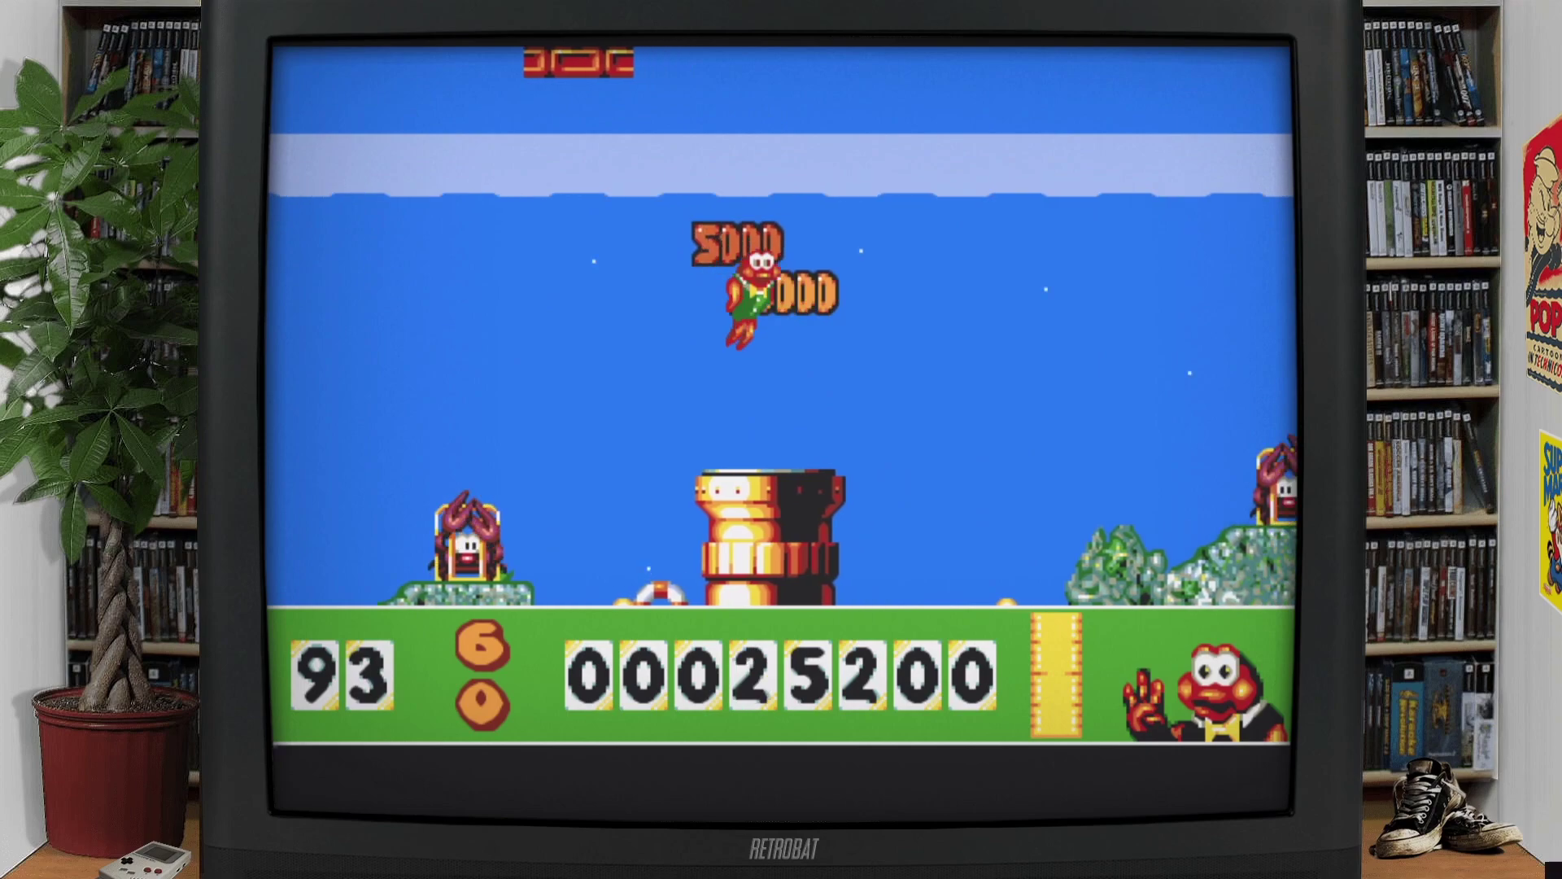
- Swim right past the crab's floating ledge to the rock arch, firing bubbles at the enemies
{"action": "key", "text": "Right"}
{"action": "key", "text": "Down"}
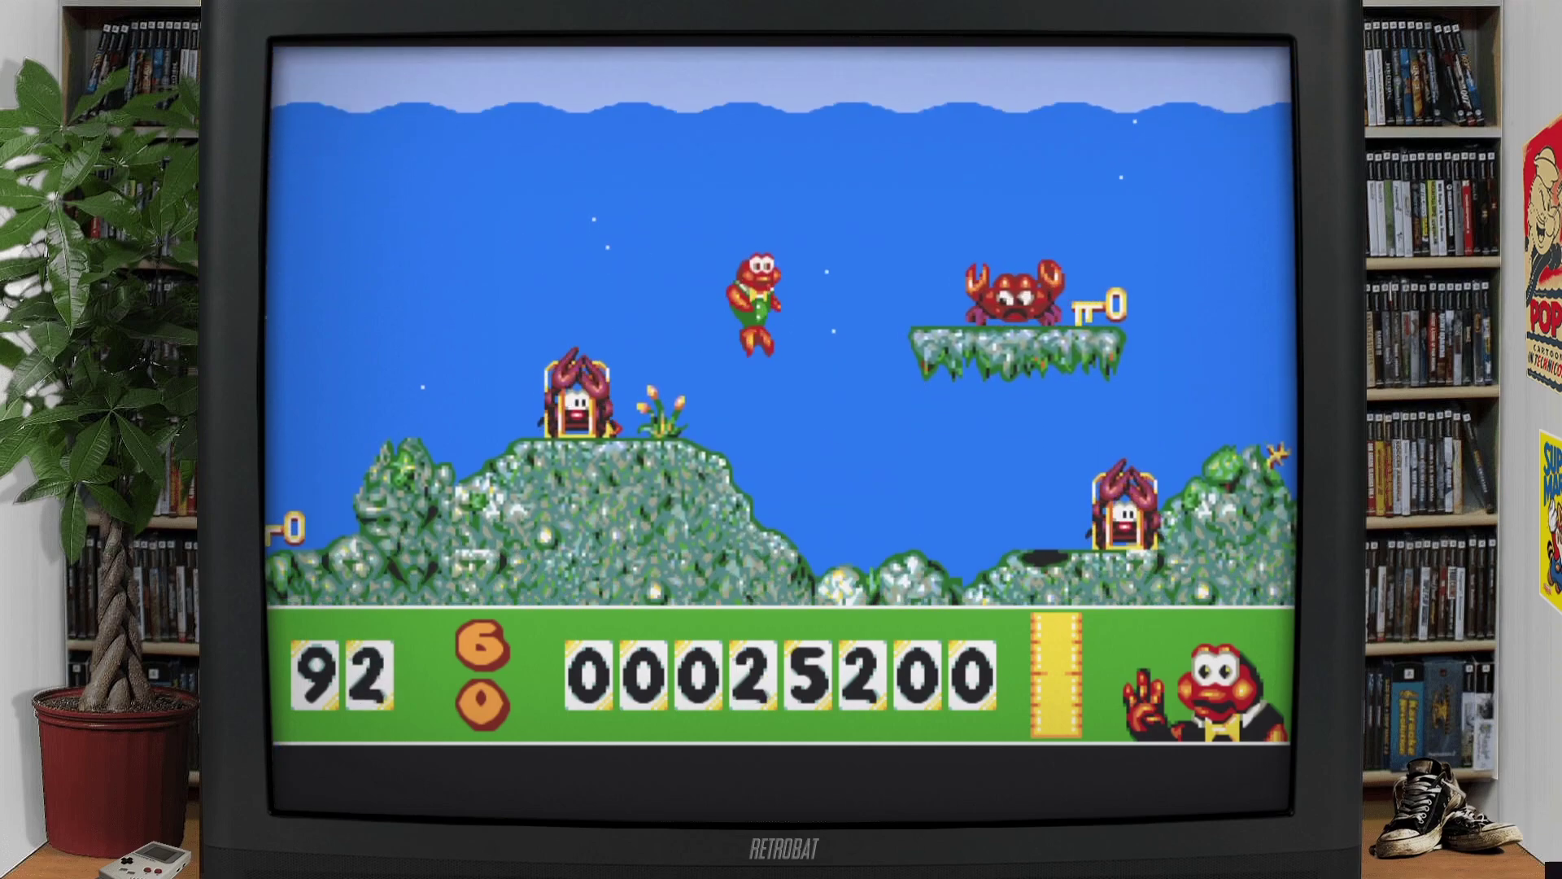
{"action": "key", "text": "Right"}
{"action": "key", "text": "Up"}
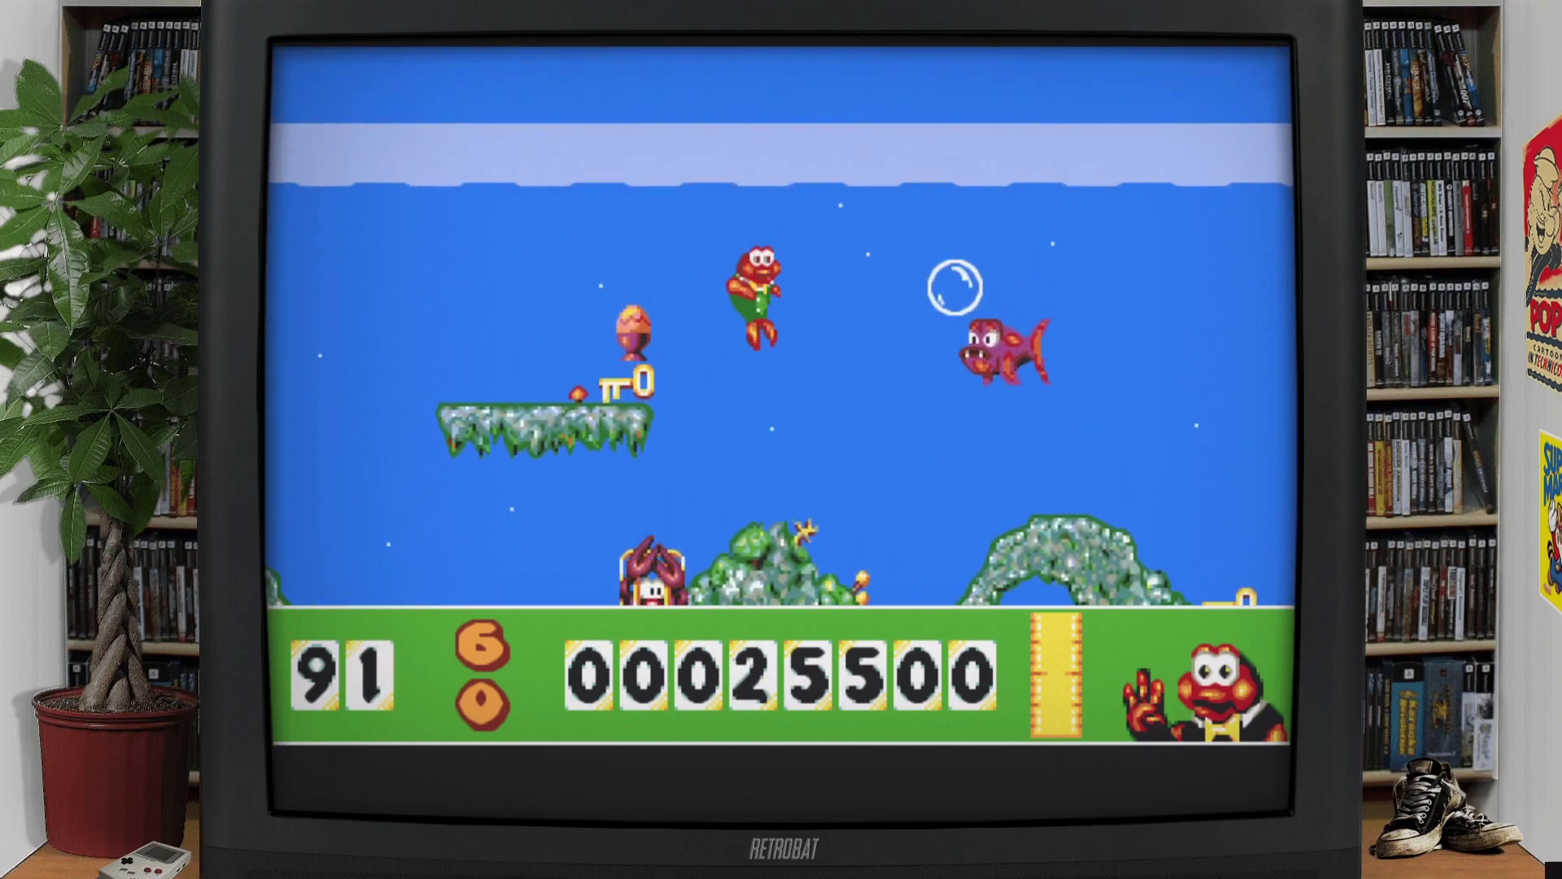
{"action": "key", "text": "Down"}
{"action": "key", "text": "space"}
{"action": "key", "text": "Right"}
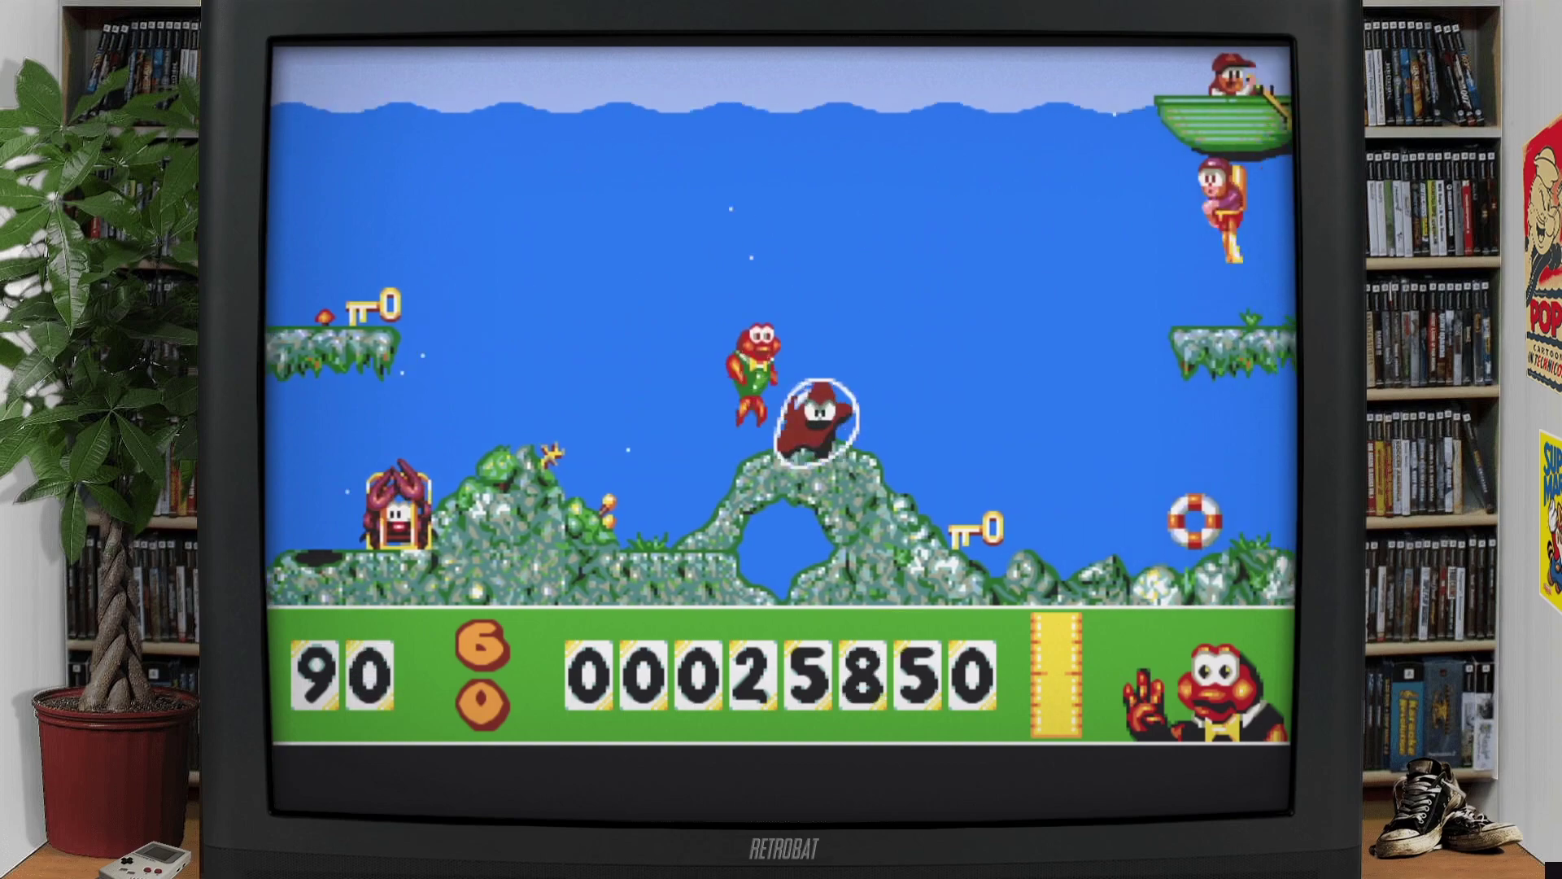
- Continue right past the rowing boat and coral to the two padlocked pipes, firing bubbles along the way
{"action": "key", "text": "space"}
{"action": "key", "text": "Right"}
{"action": "key", "text": "space"}
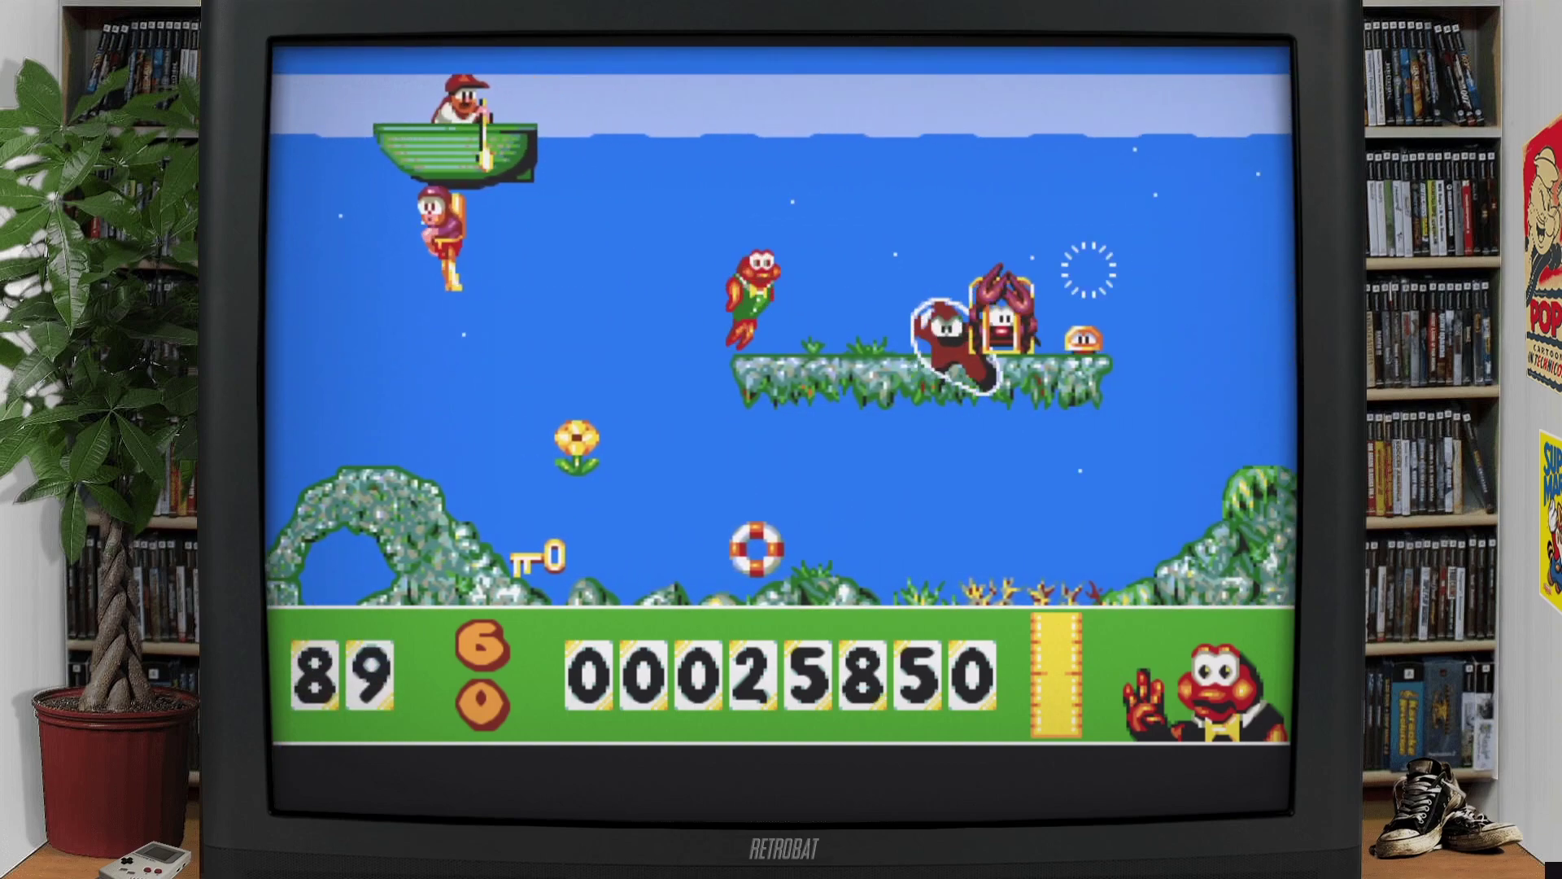
{"action": "key", "text": "Right"}
{"action": "key", "text": "space"}
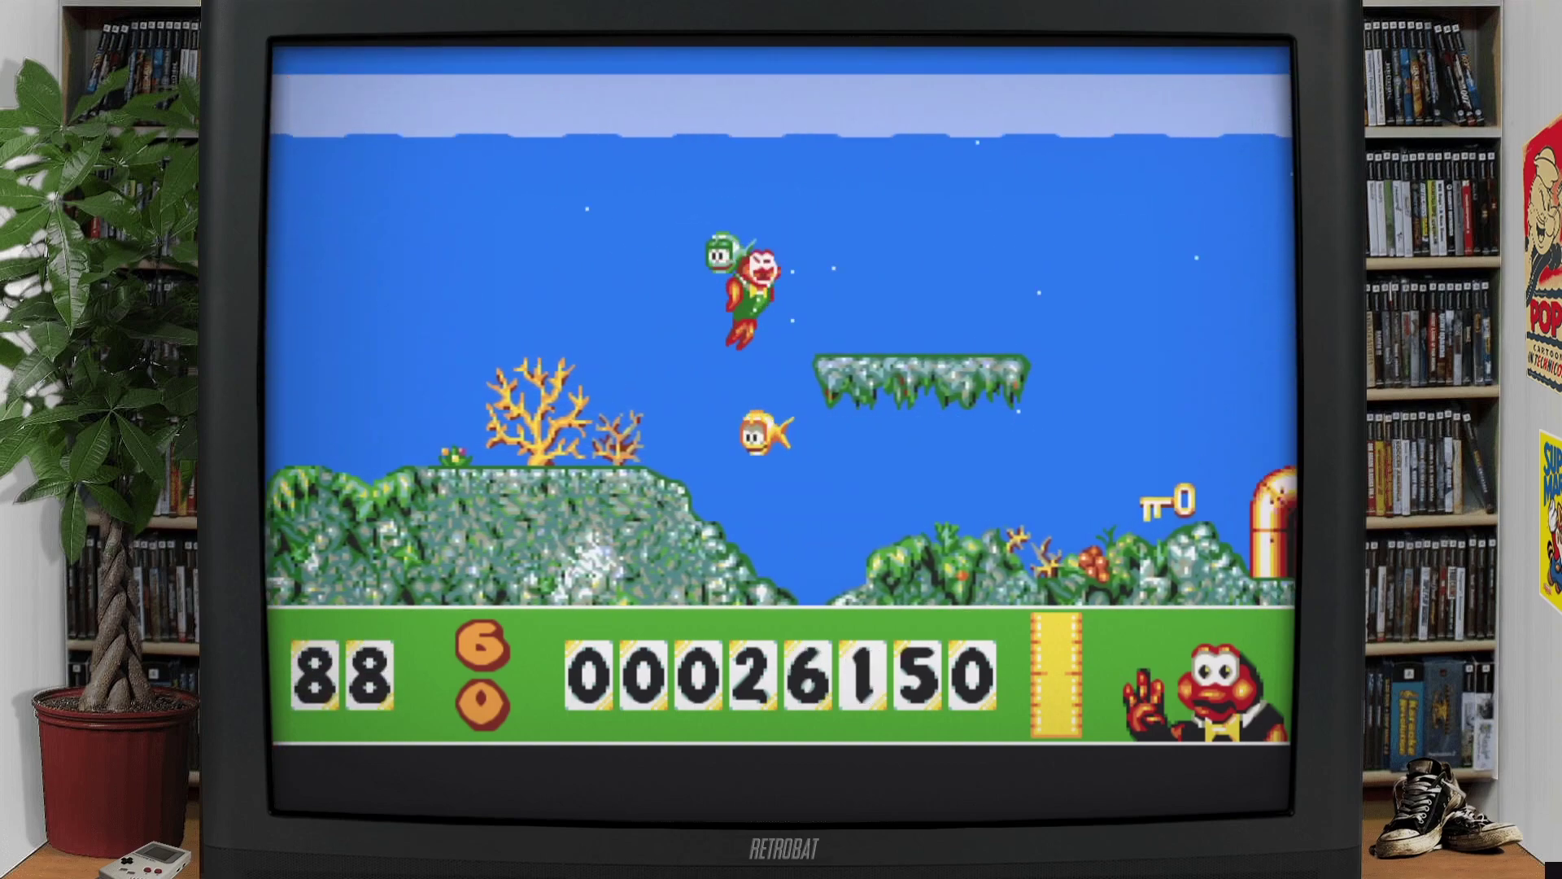
{"action": "key", "text": "Right"}
{"action": "key", "text": "space"}
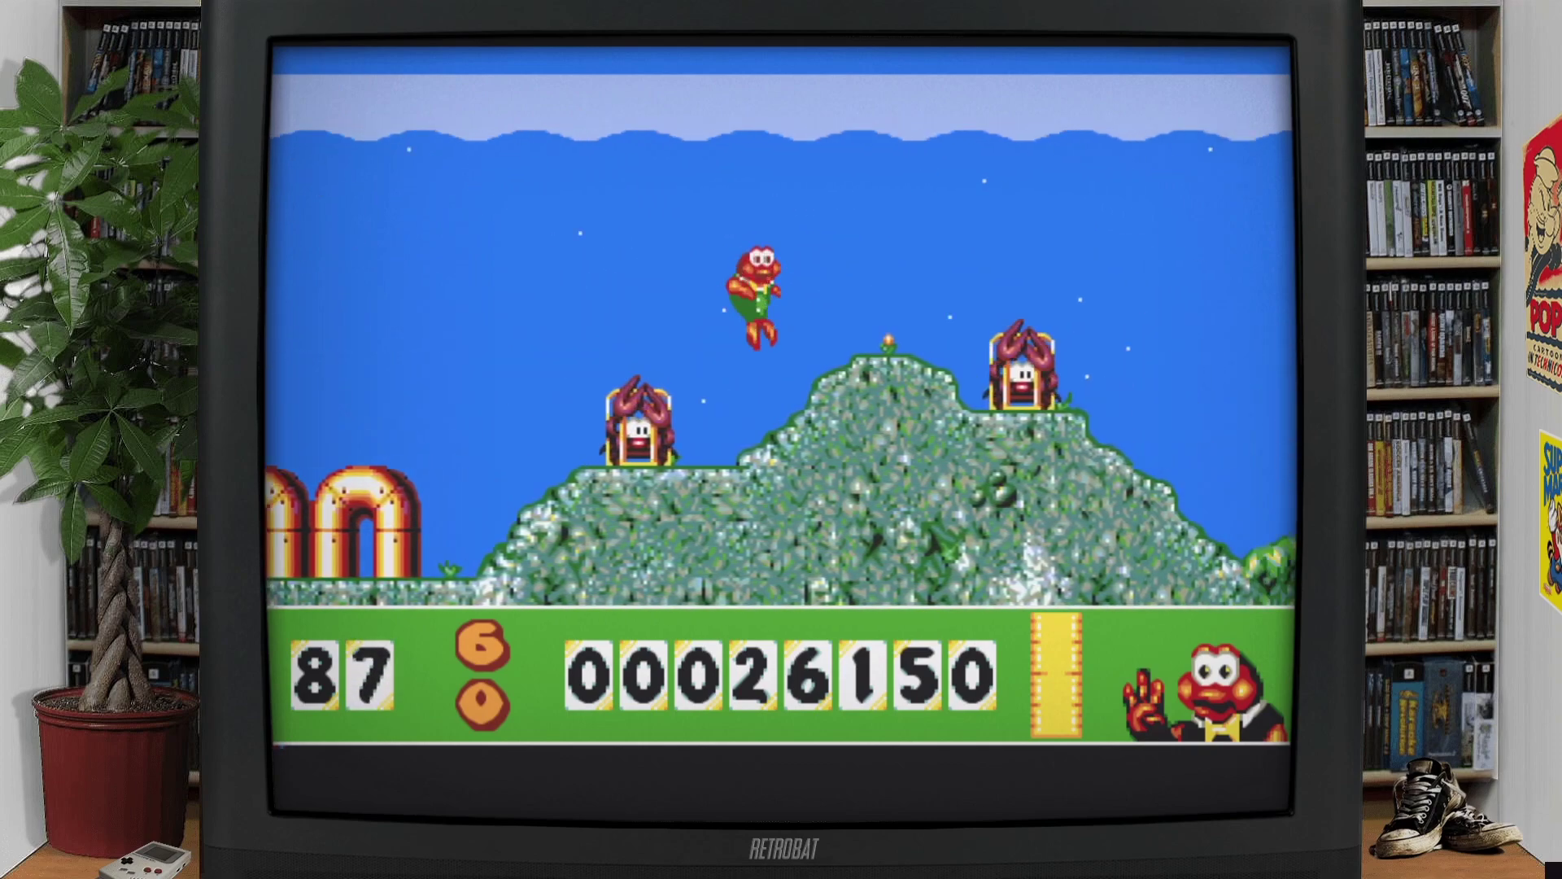
{"action": "key", "text": "Right"}
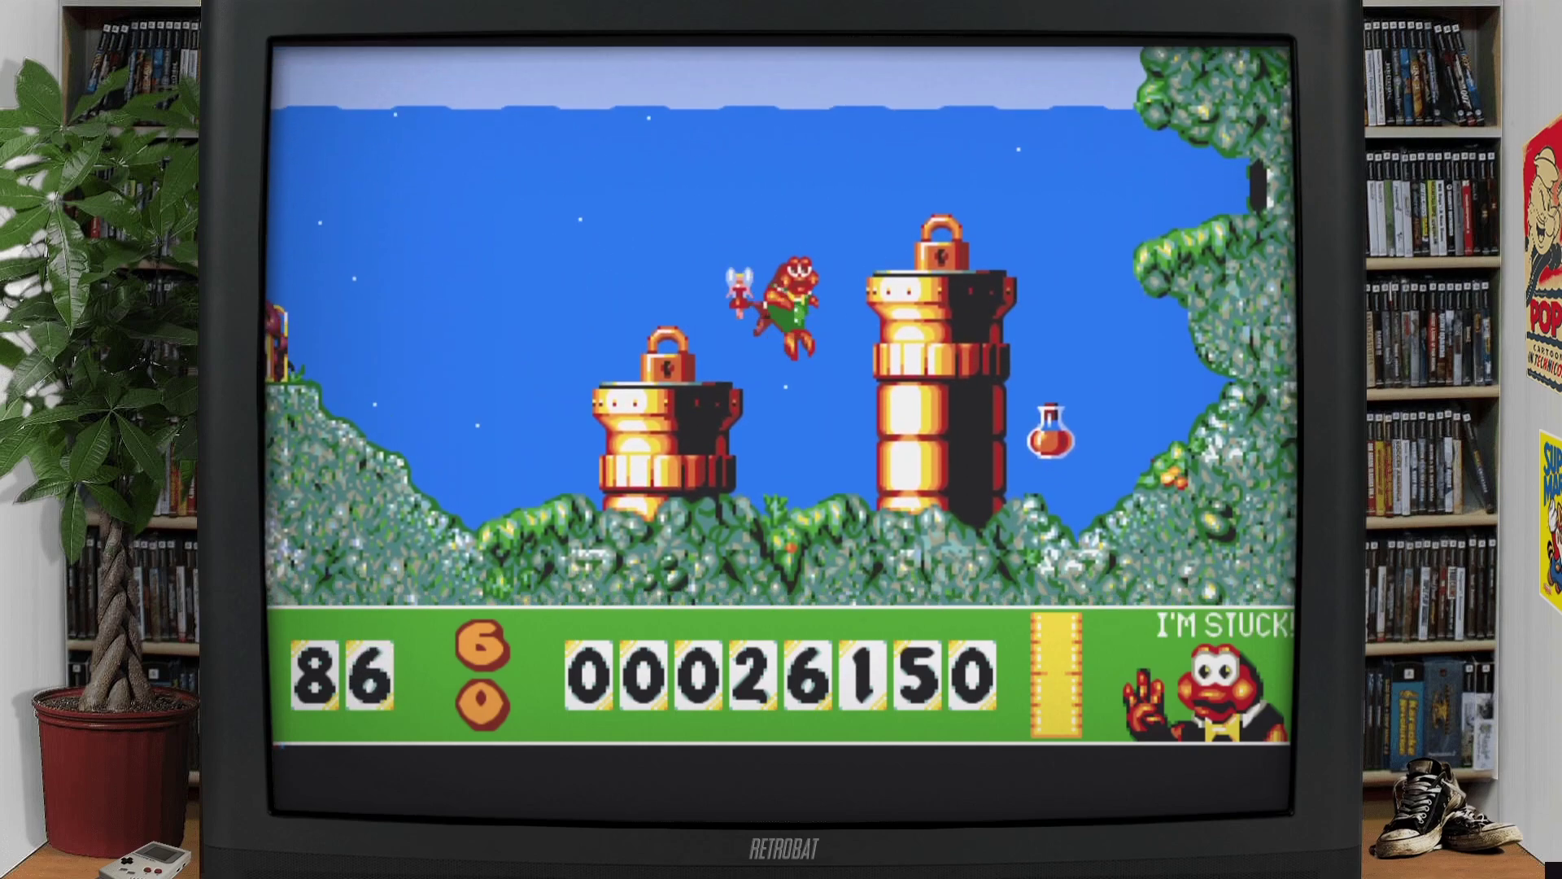